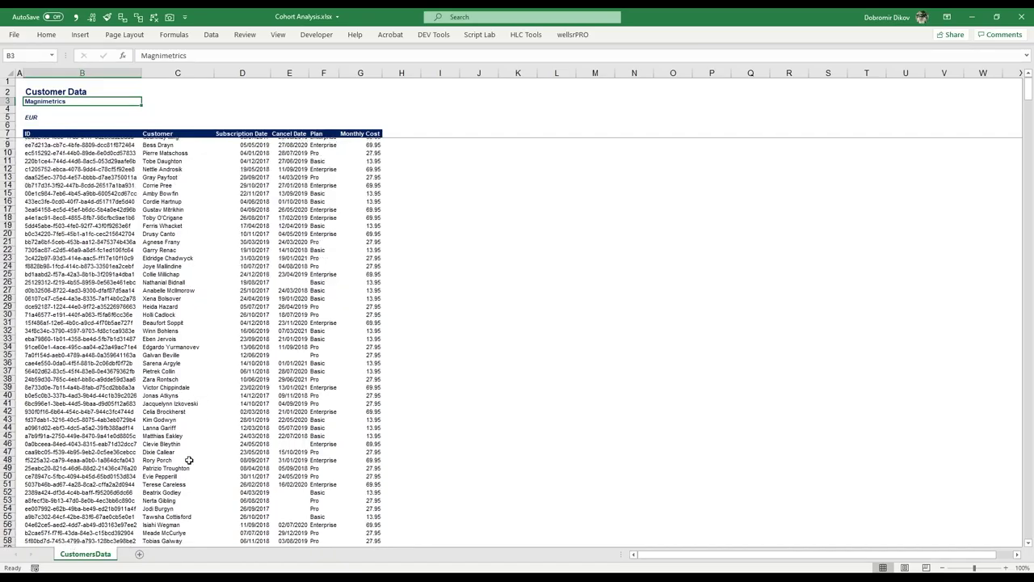
Step: Scroll back to the top of the customer table and zoom the sheet to 150%
scroll(187, 446, up, 14)
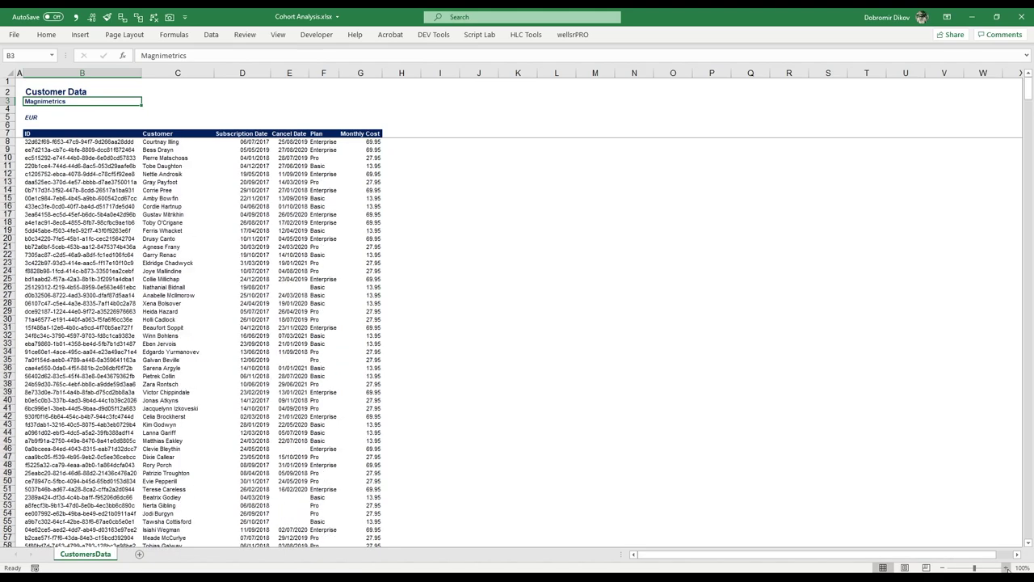
click(1007, 569)
click(1007, 568)
click(1006, 568)
click(1007, 568)
click(1006, 568)
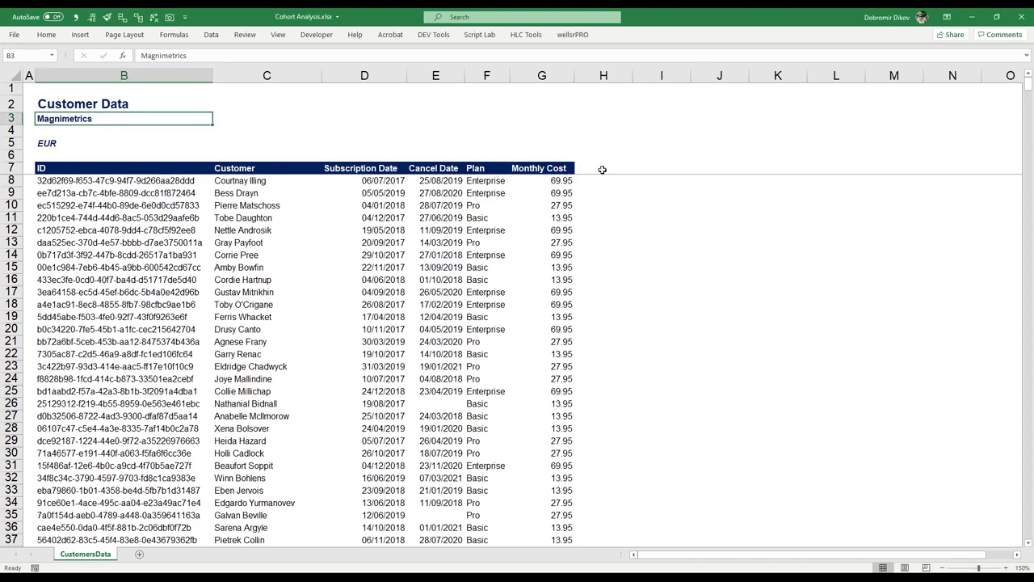
click(600, 168)
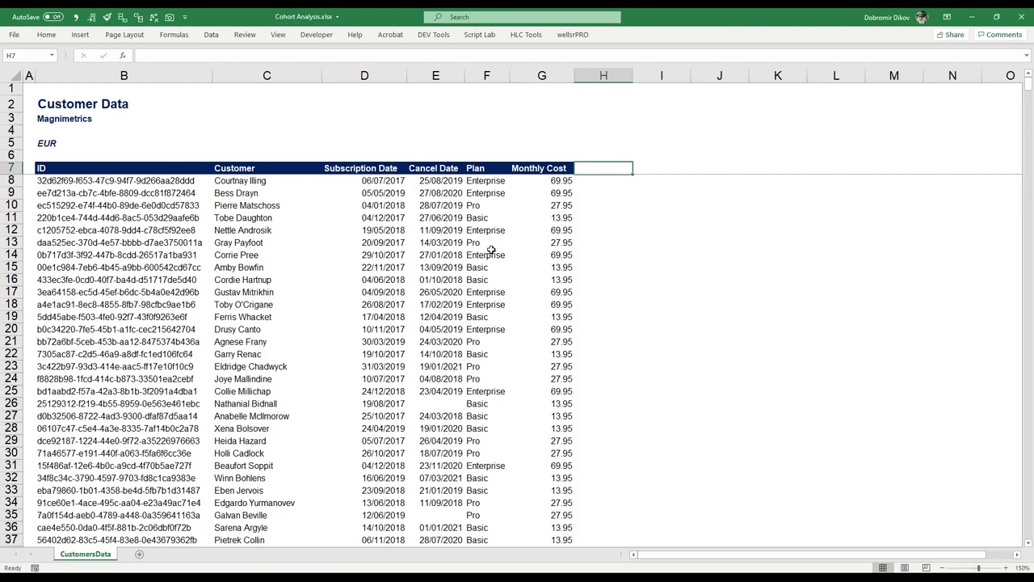
Step: Enter the header 'Cohort (Group)' in cell H7, beside Monthly Cost
text(Cohort ()
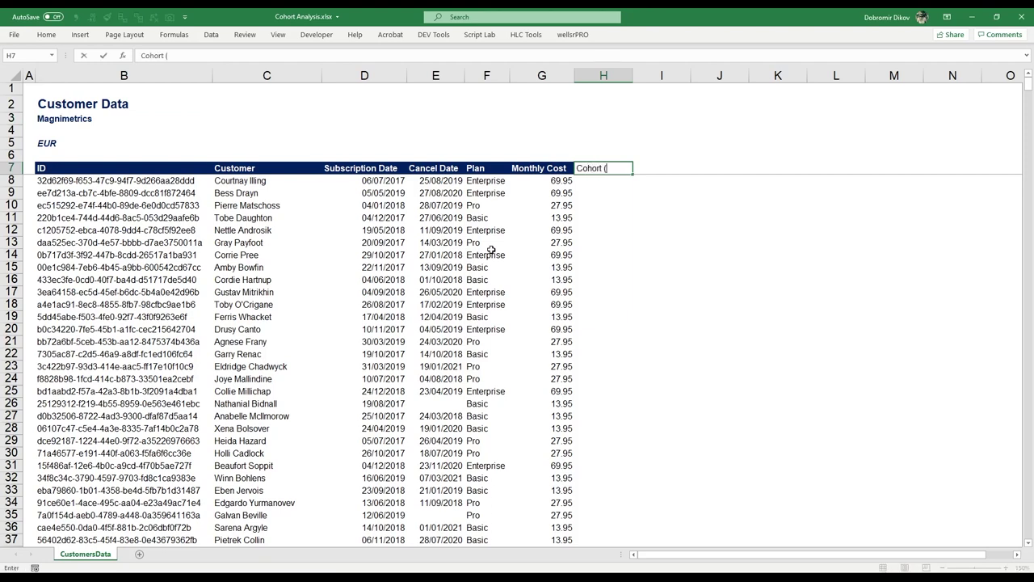
text(Group)
key(Return)
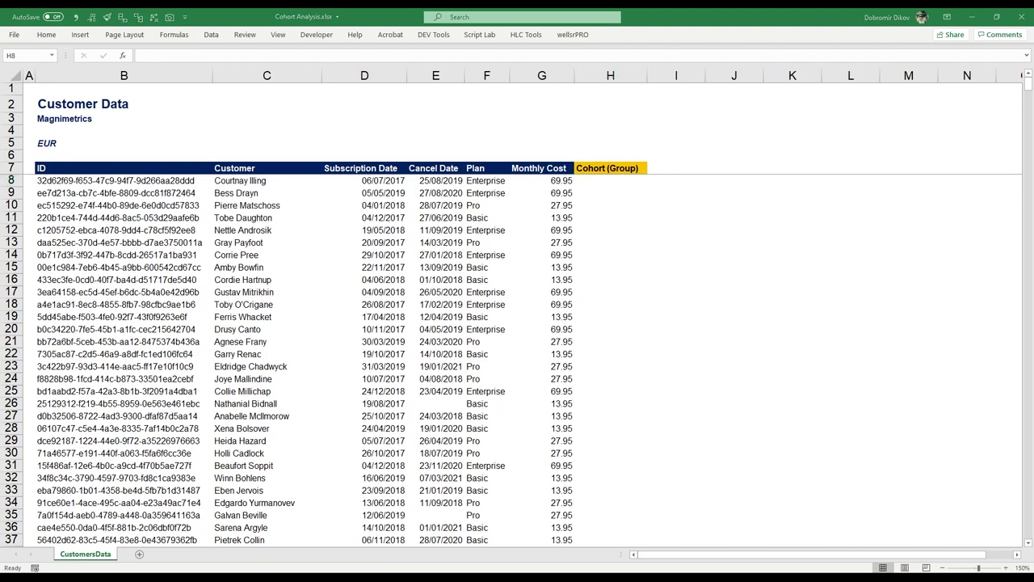
click(599, 182)
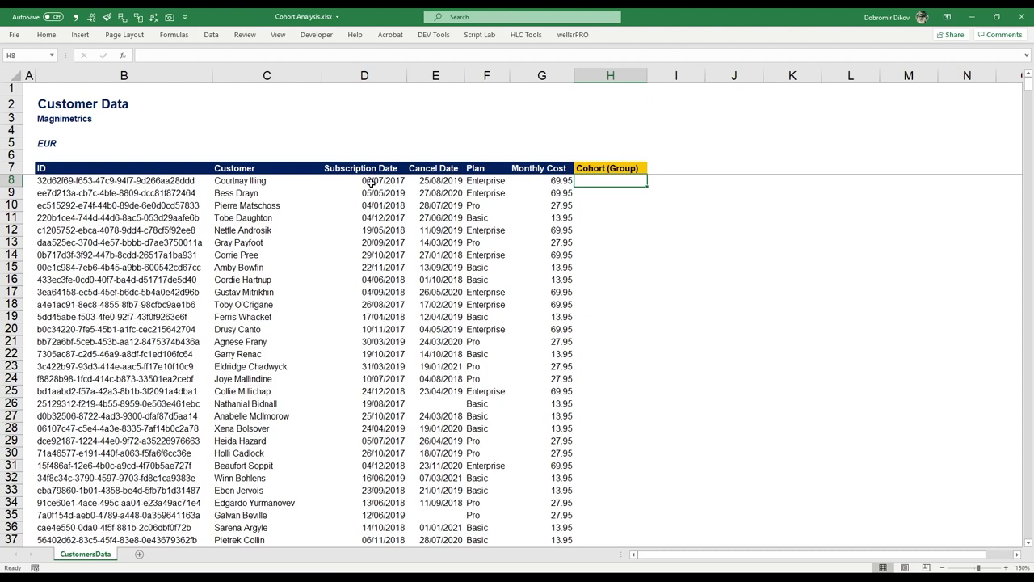
Step: Enter =DATE(YEAR(D8),MONTH(D8),1) in H8, returning 01/07/2017
text(=)
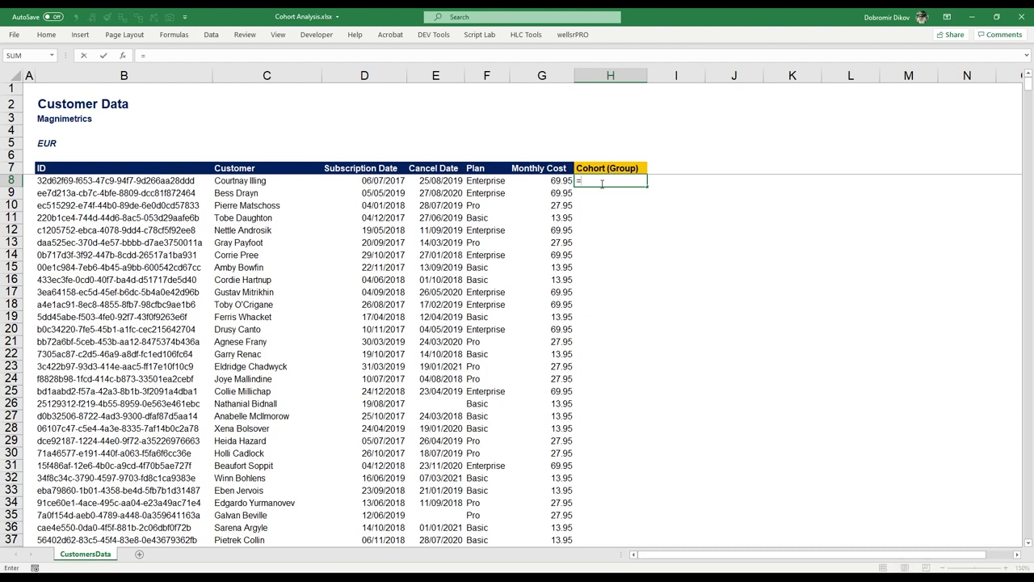
text(date()
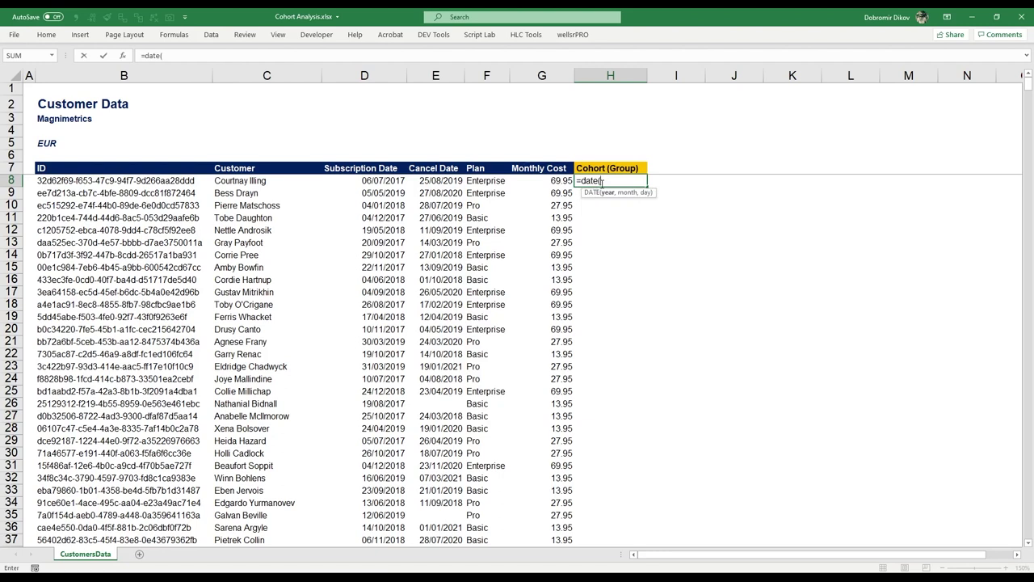
text(year()
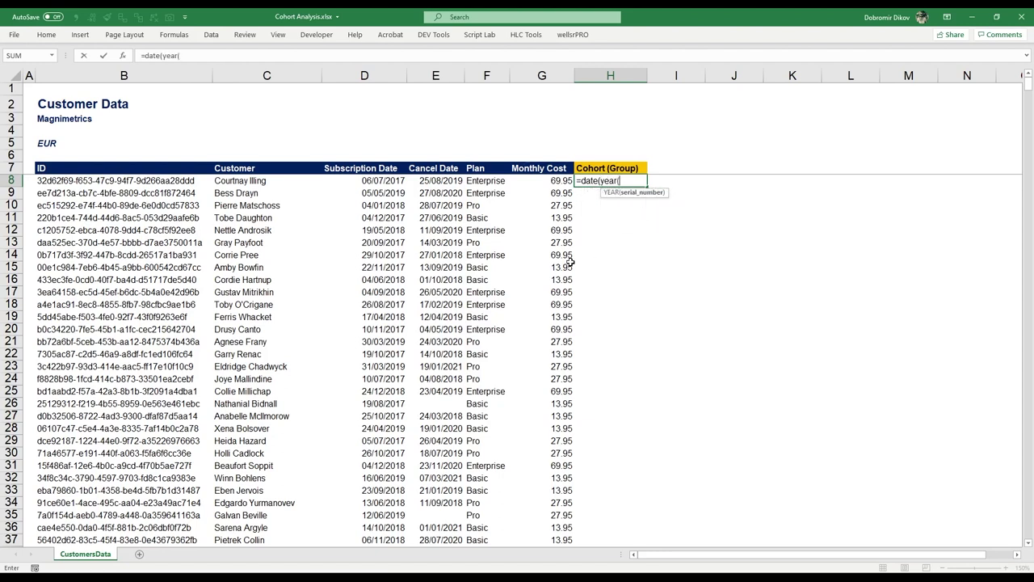
click(375, 182)
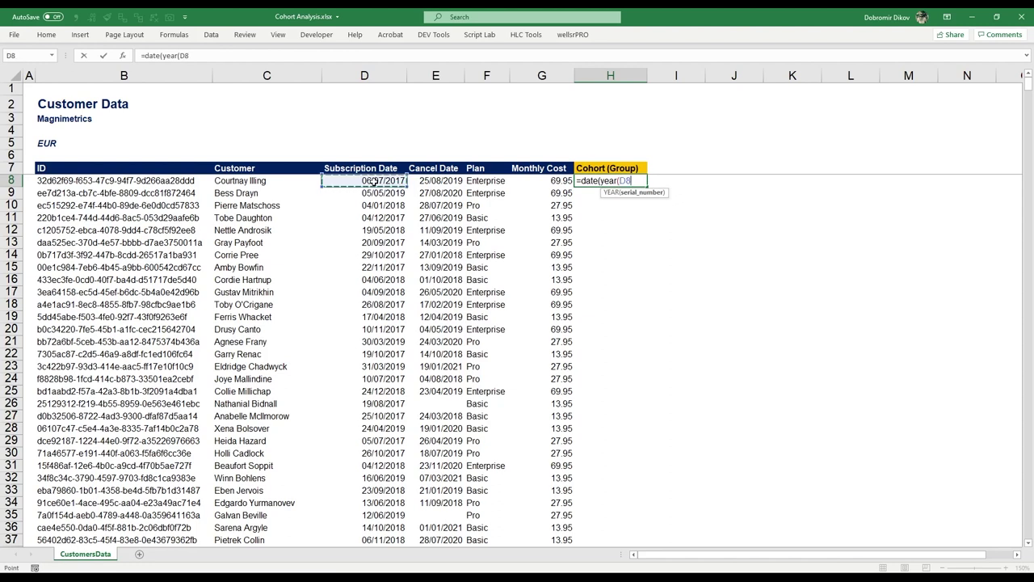
text(),MONTH()
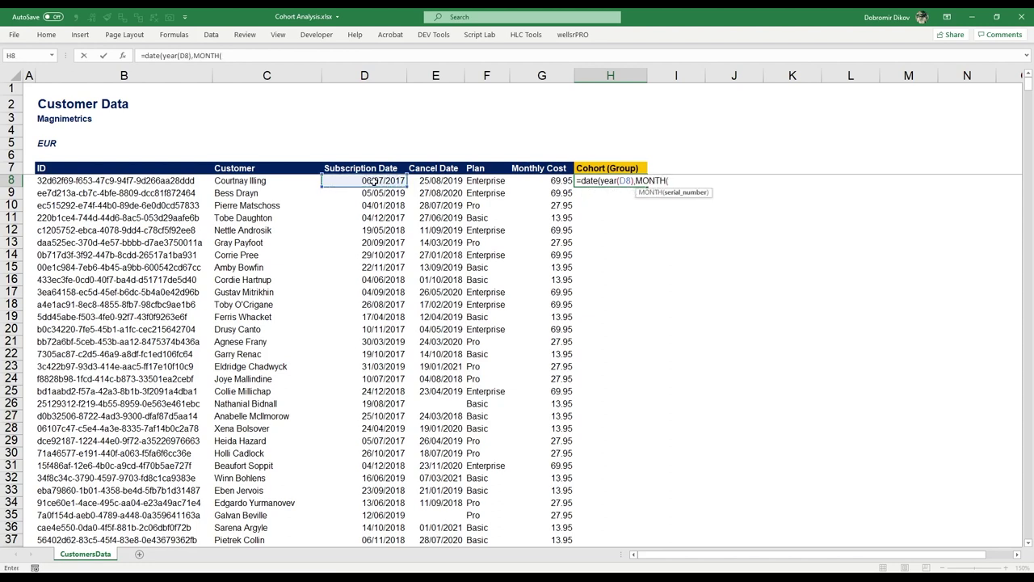
click(383, 182)
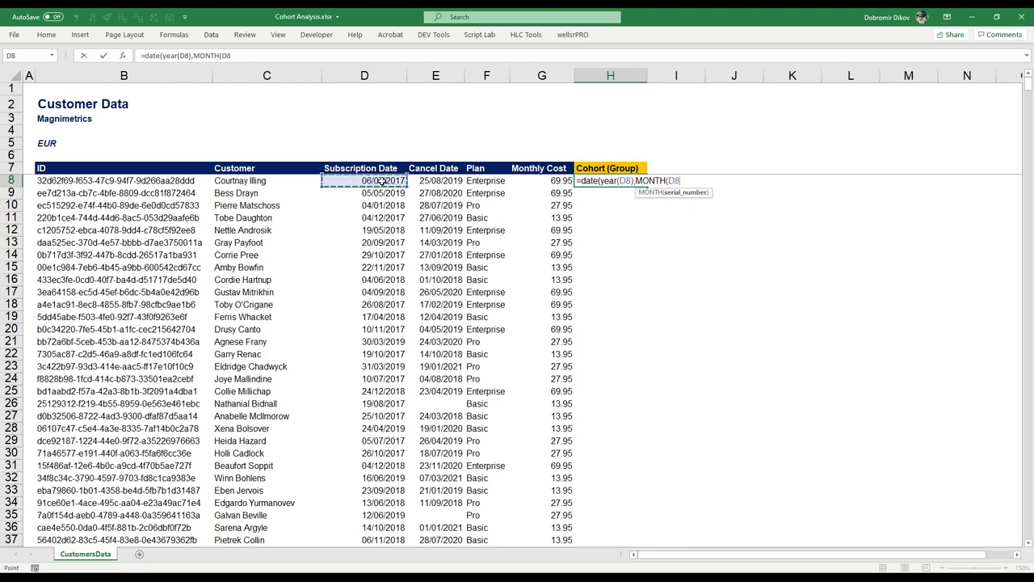
text(),1)
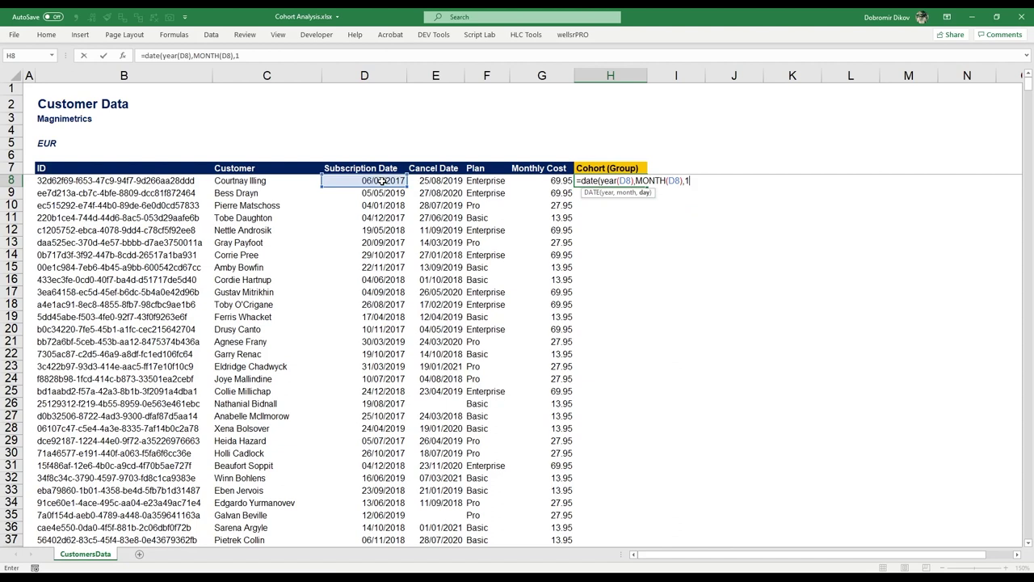
text())
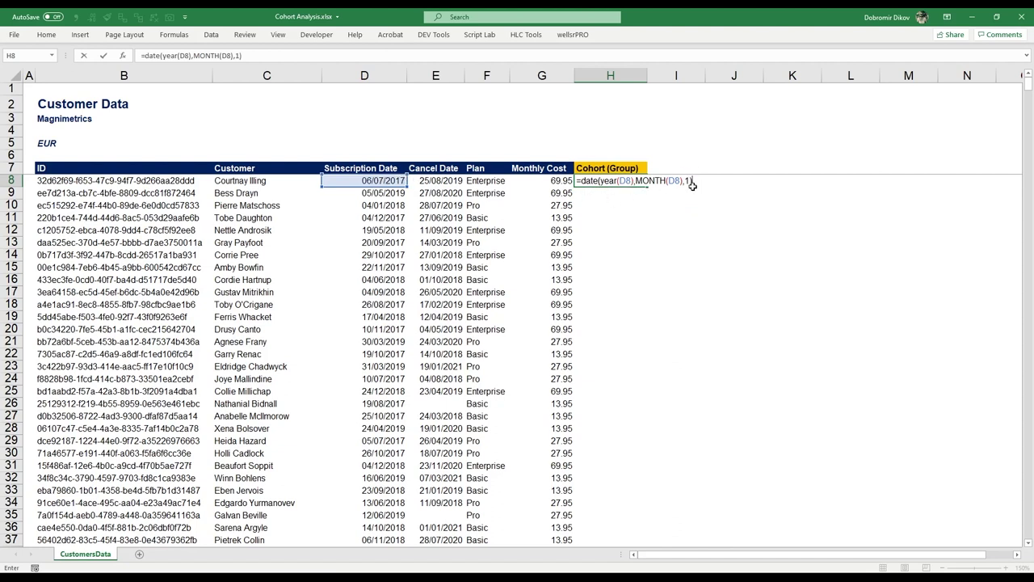
key(Return)
right_click(593, 180)
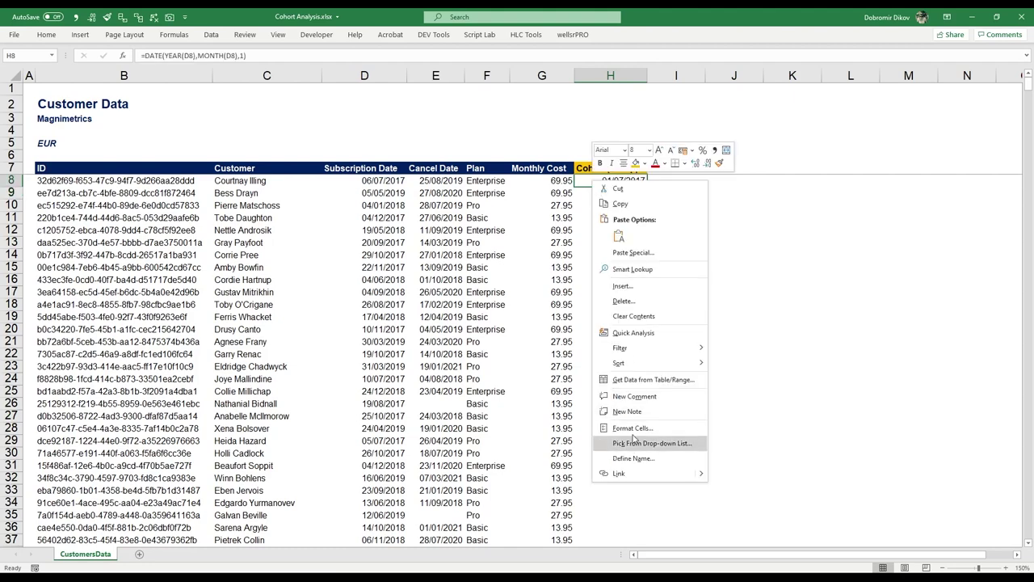
Step: Give H8 the custom mm/yyyy format and fill the cohort formula down column H
click(668, 438)
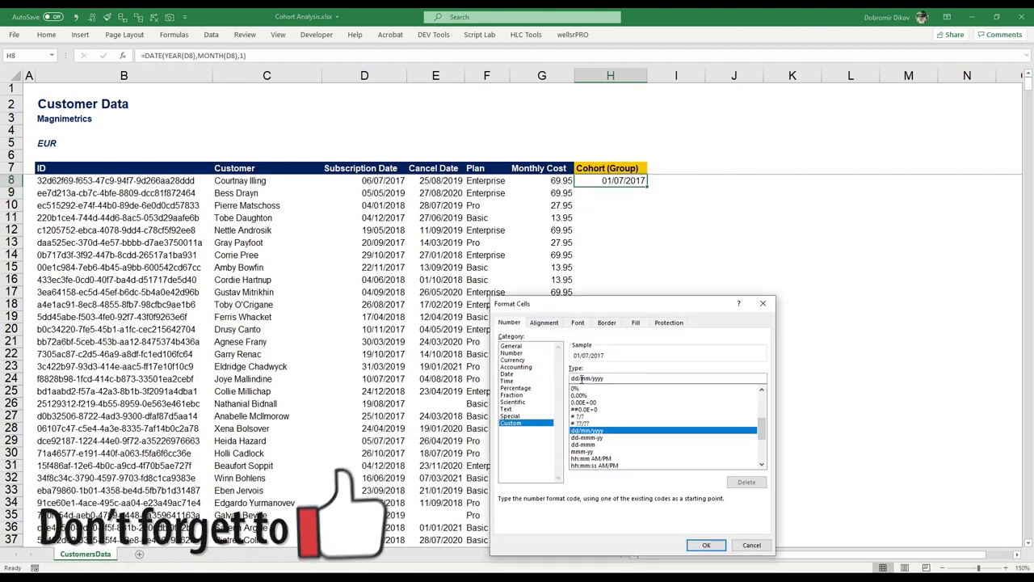
double_click(575, 379)
key(Delete)
key(Delete)
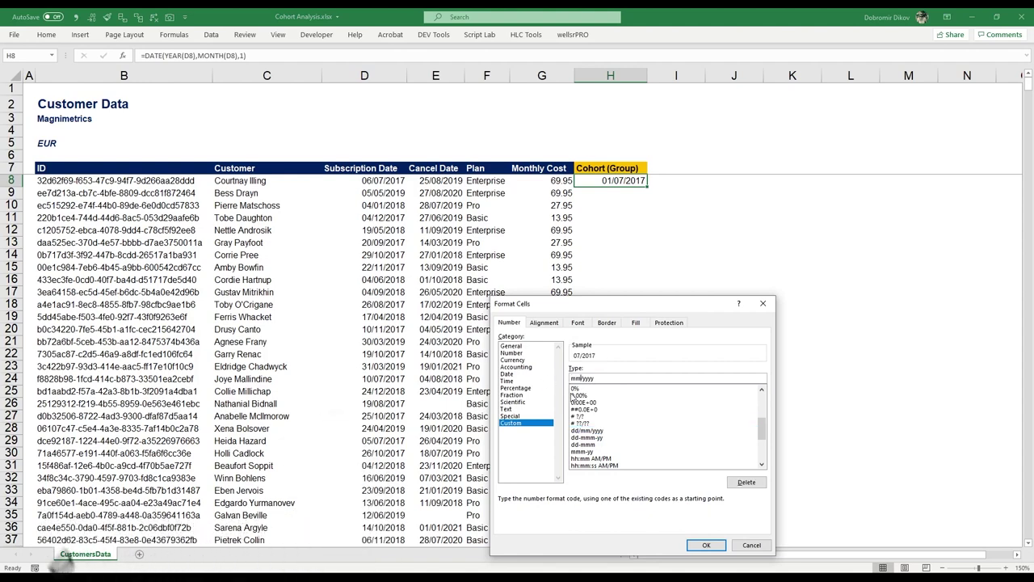
key(Return)
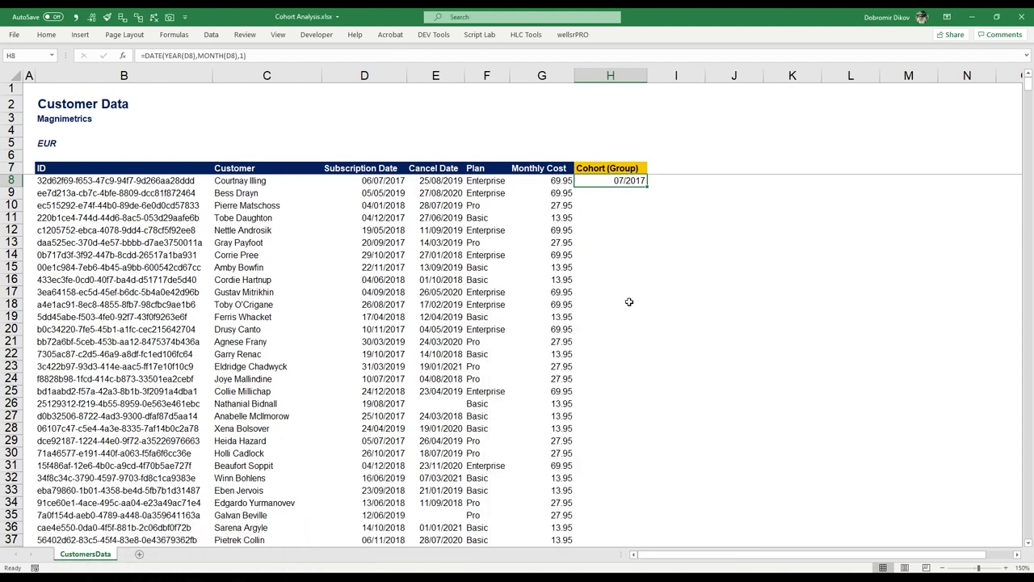
double_click(647, 187)
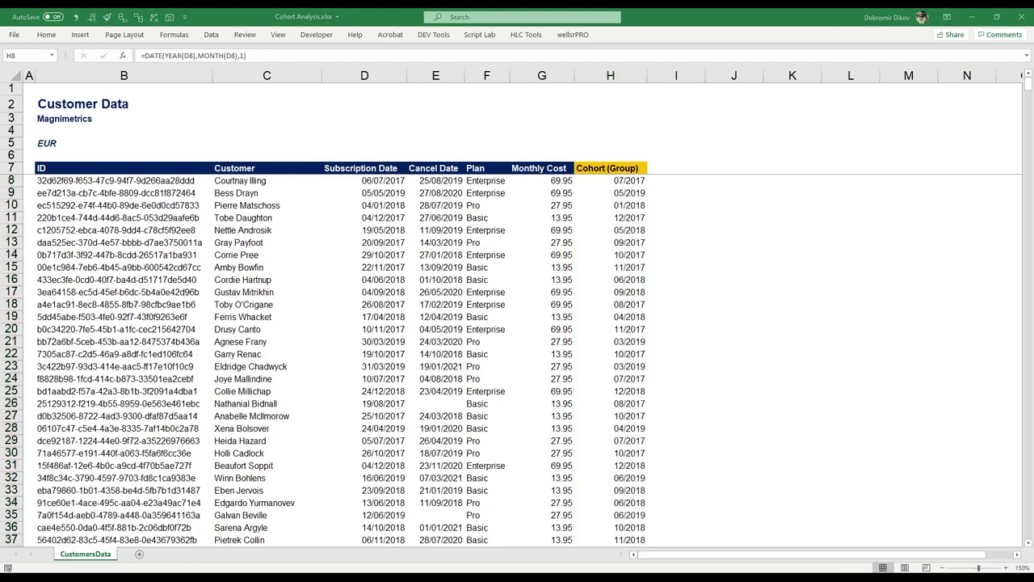
click(673, 165)
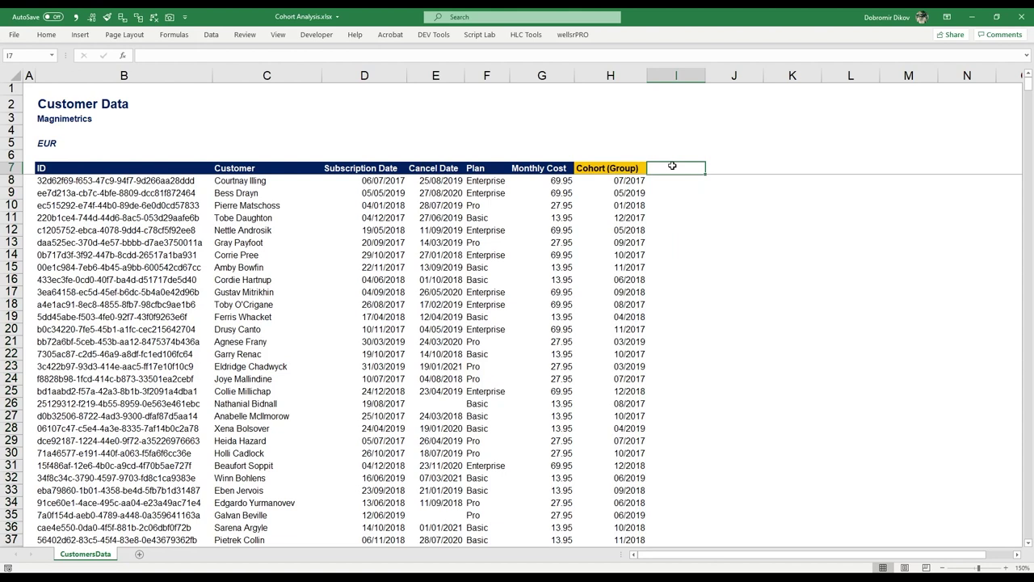
Step: Add a 'Months' header in I7 with the same yellow header style as H7
text(Months)
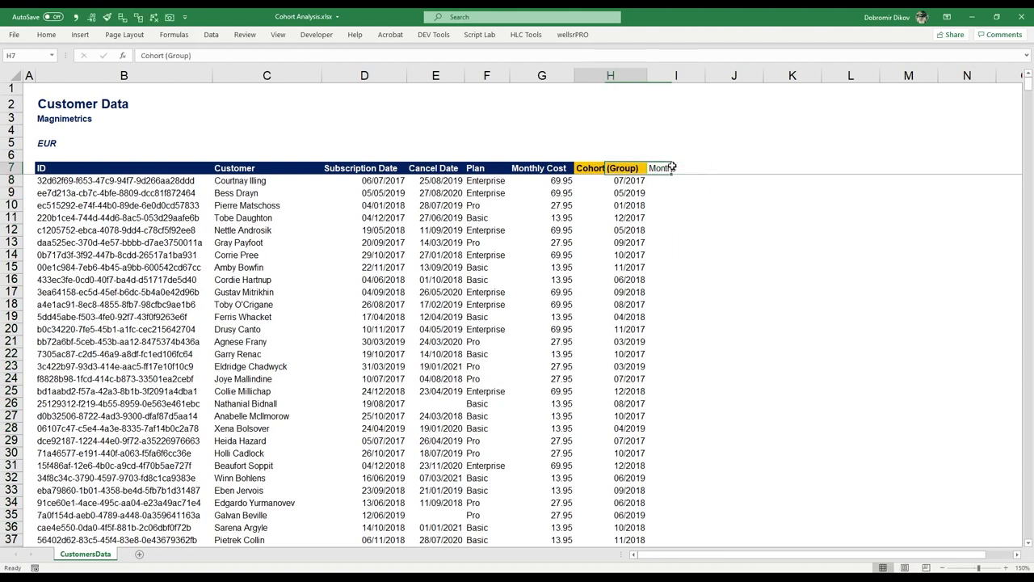
key(Left)
key(alt+3)
click(672, 167)
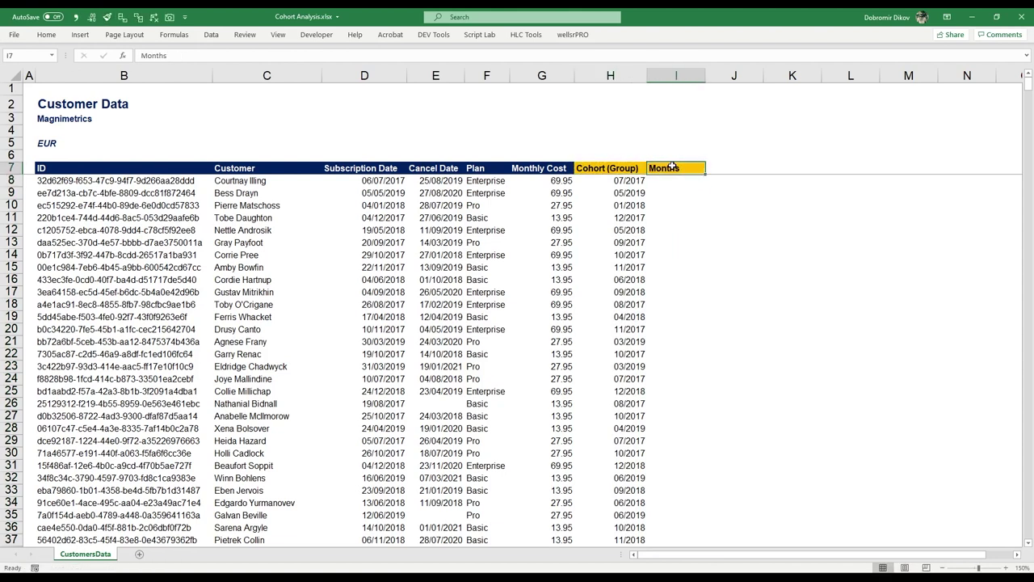
key(Down)
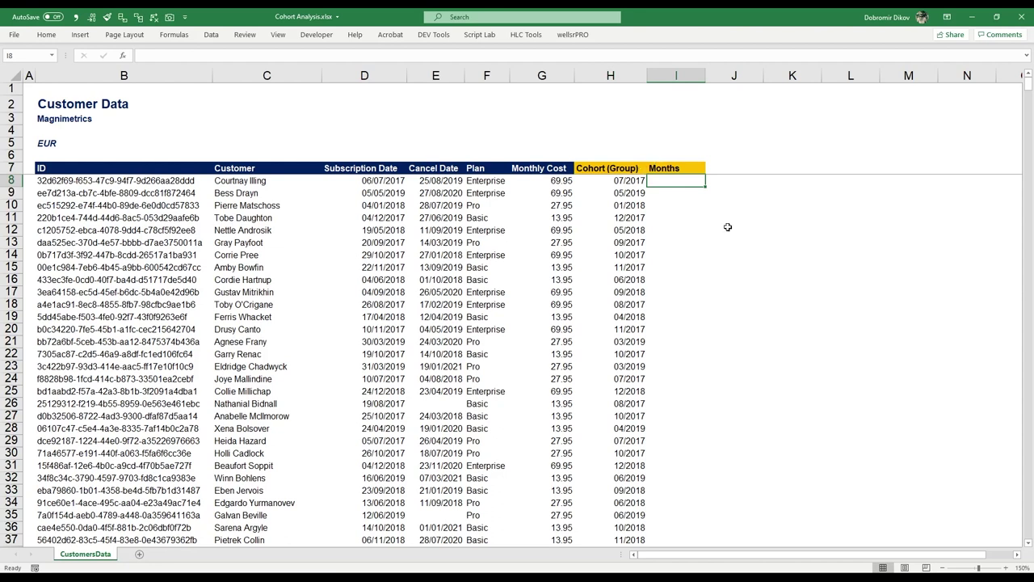
Step: In I8, build the =IF(ISNUMBER(E8),ROUND((E8-D8)/30,0) part, counting months to cancellation
text(=IF()
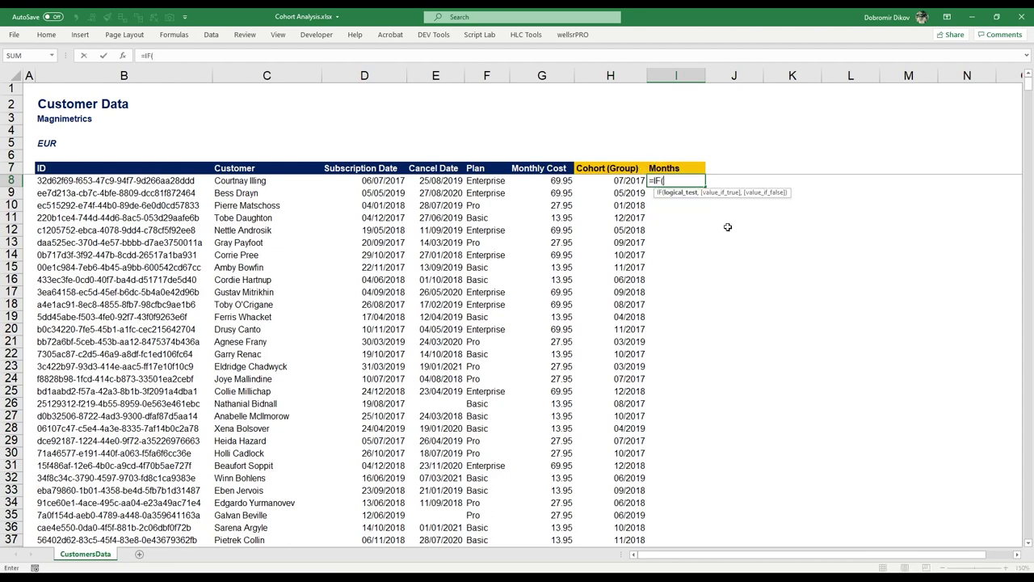
text(is)
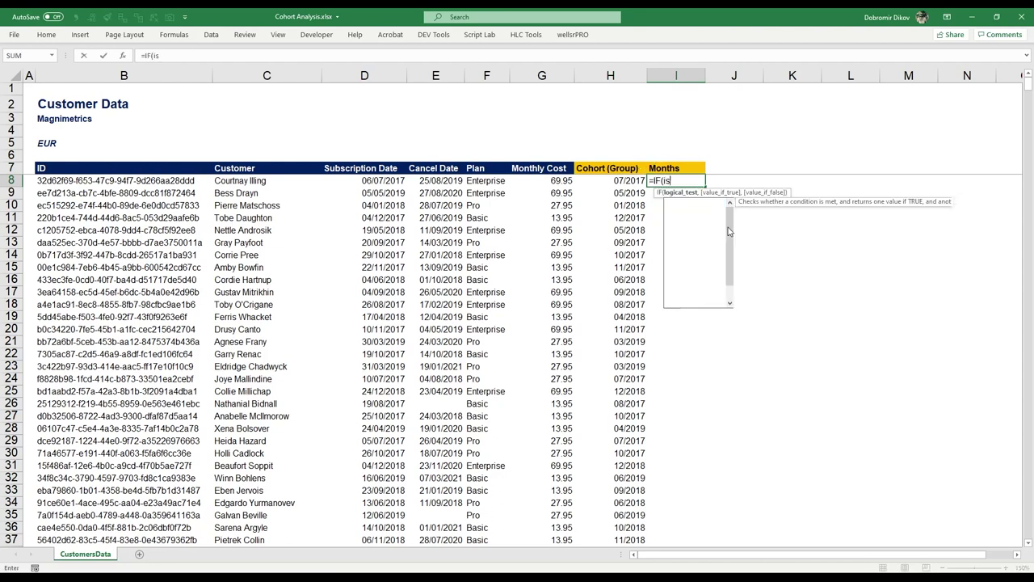
text(nu)
key(Tab)
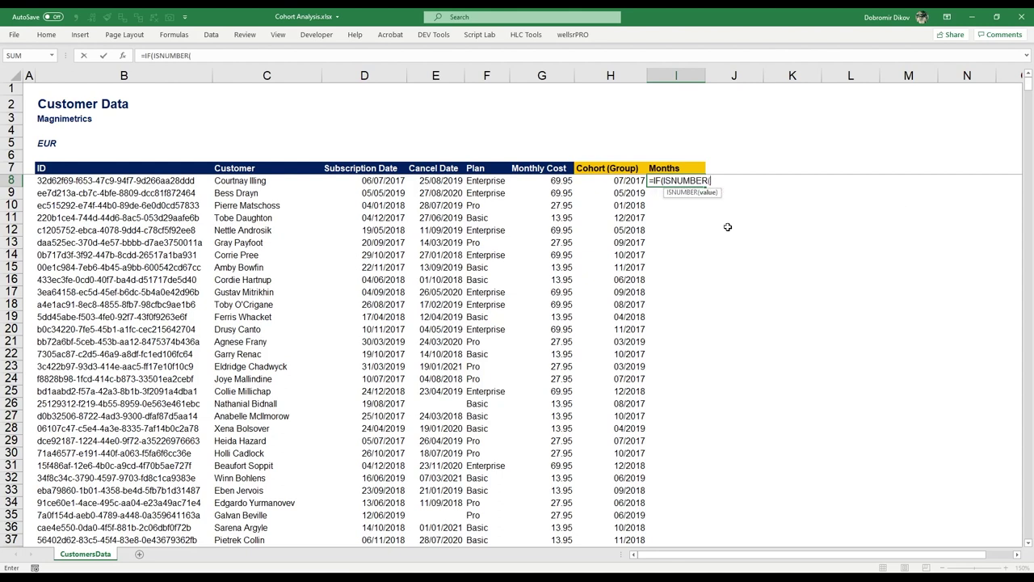
click(434, 180)
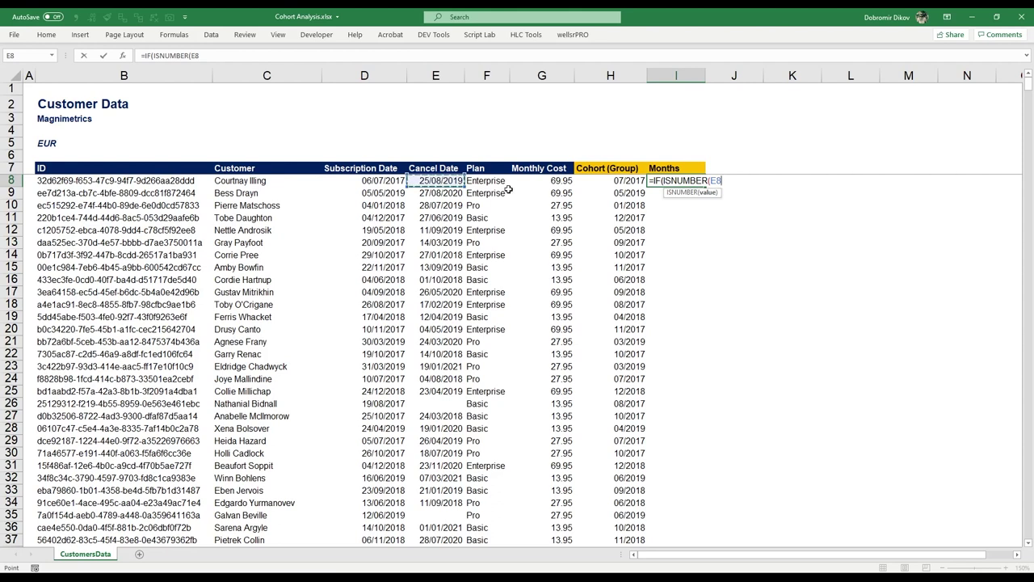
text(),)
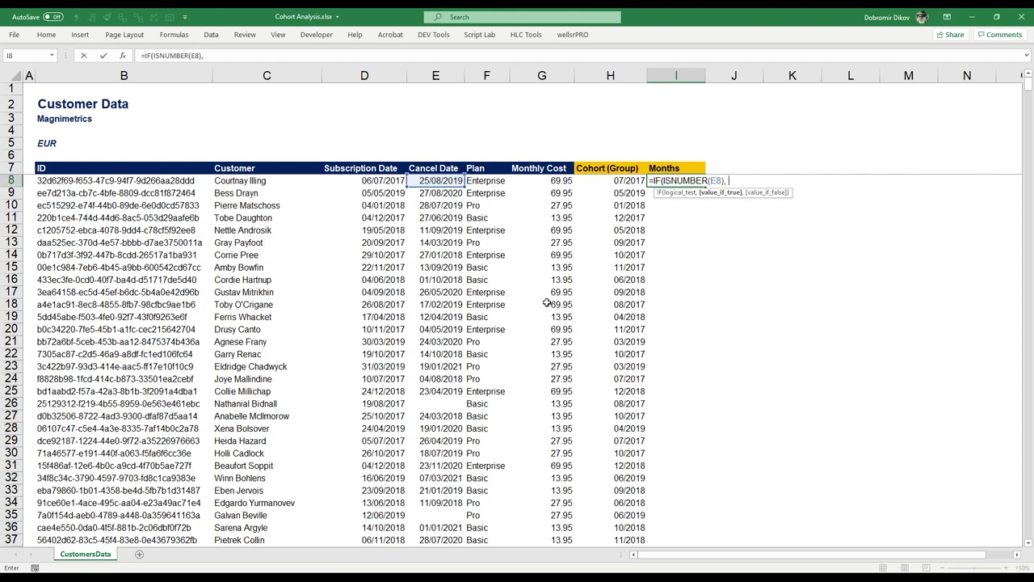
text(round)
key(Tab)
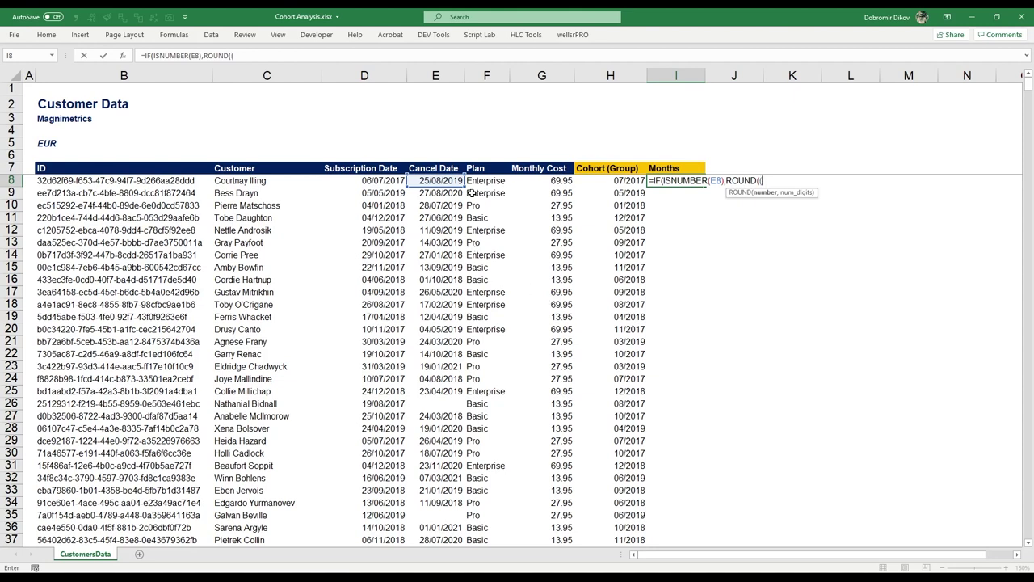
click(445, 177)
text(-)
click(386, 181)
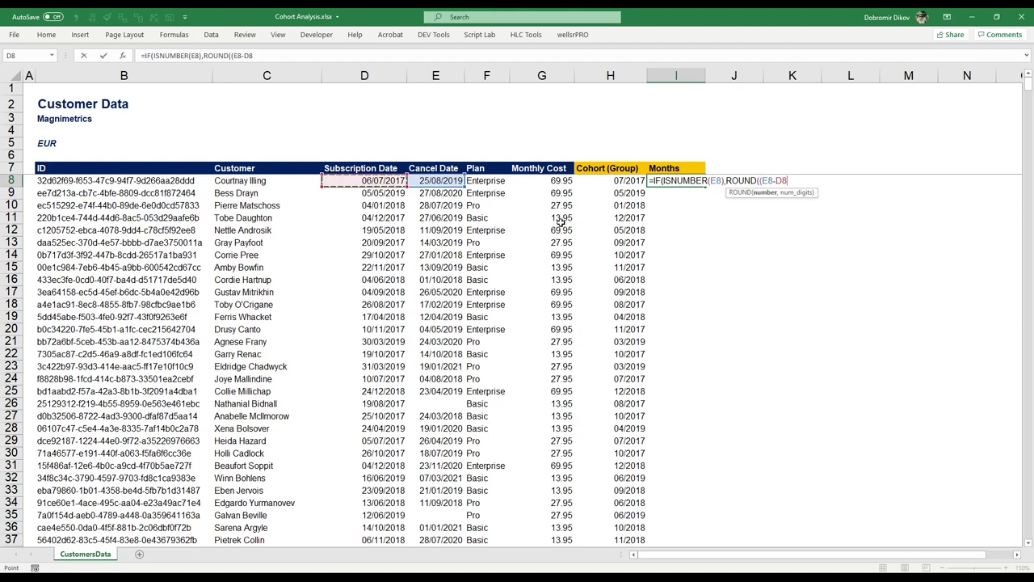
text()/30,)
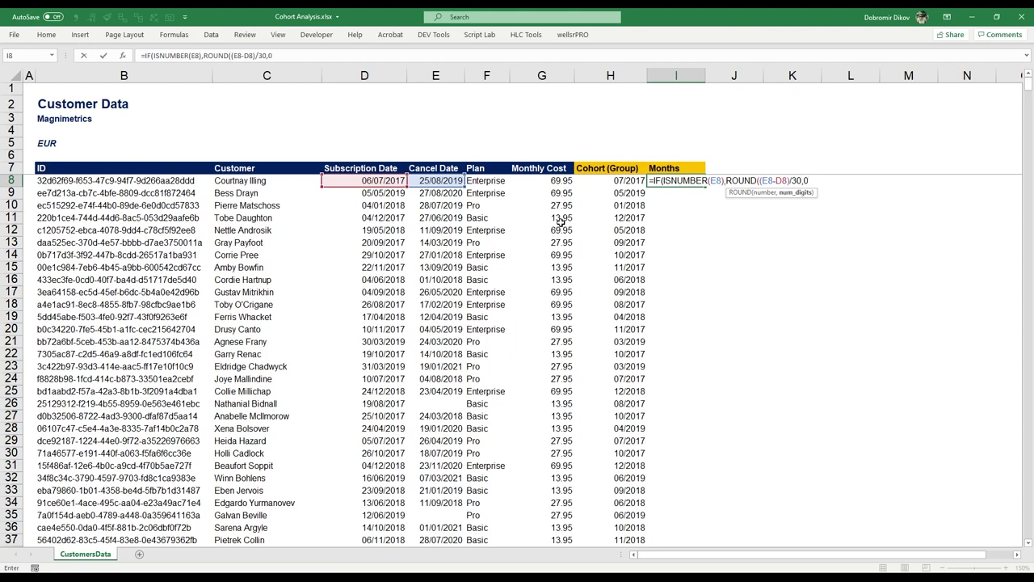
text(0))
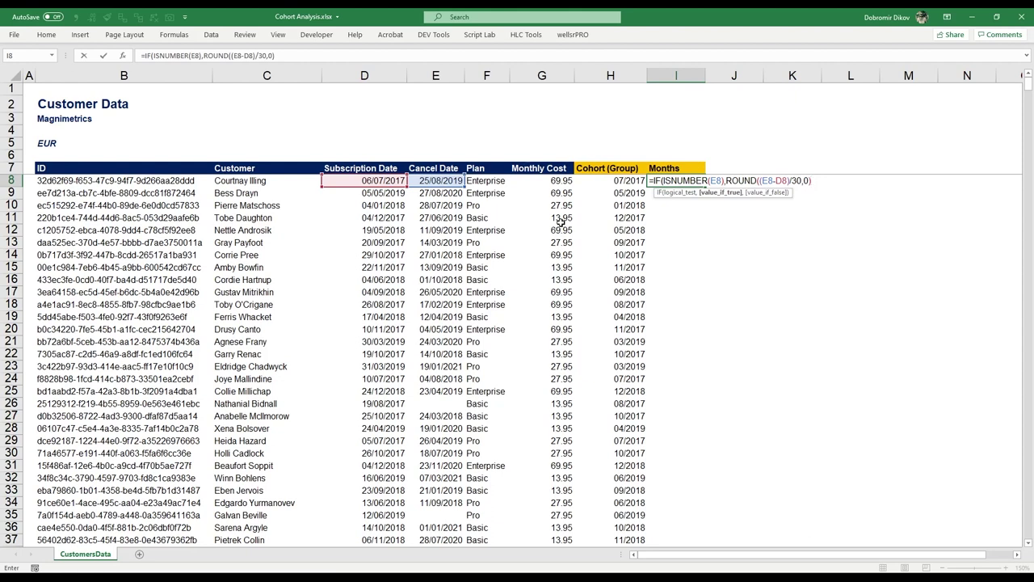
Step: Finish the I8 formula with "Active" as the no-cancel-date result, returning 26
text(, "ac)
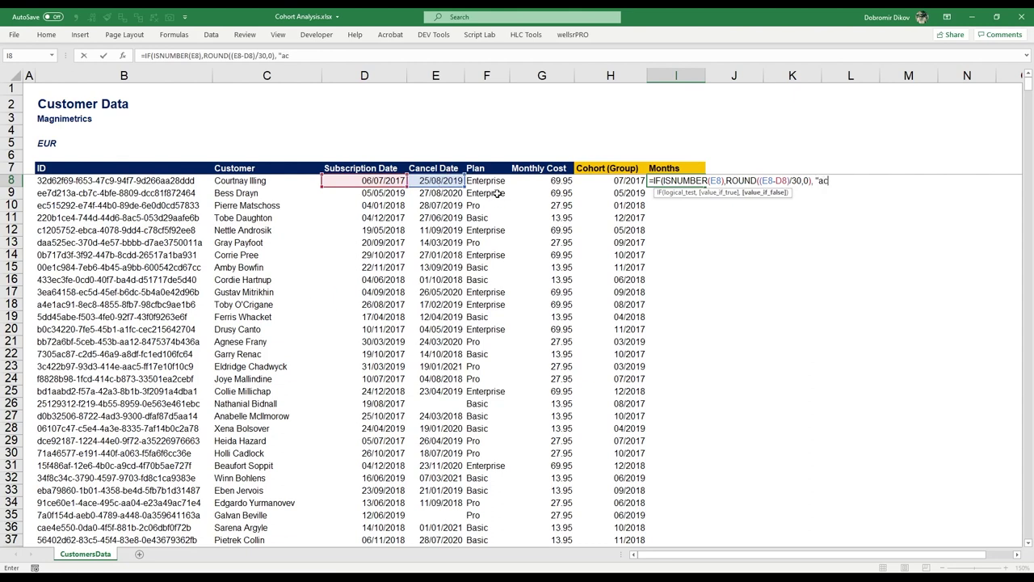
text(ti)
key(BackSpace)
text(Activ)
key(Return)
key(Up)
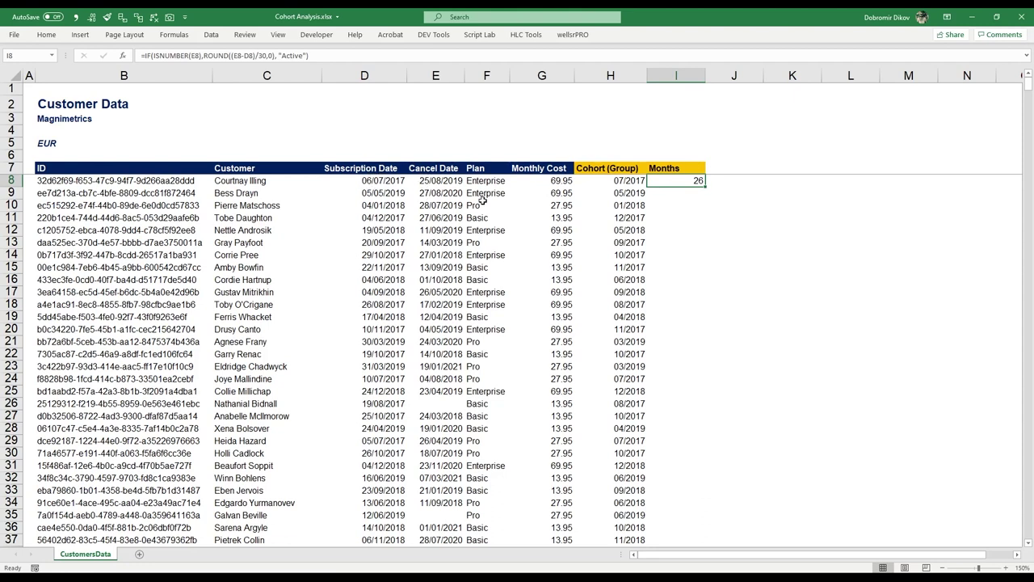
Step: Fill the Months formula down column I, then return to the table's header in B7
double_click(706, 186)
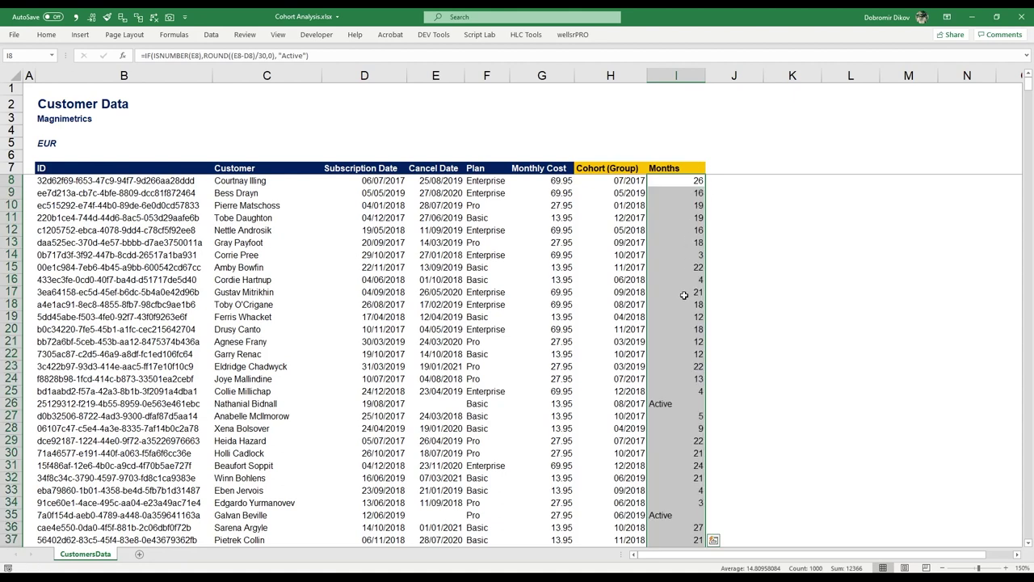
click(438, 400)
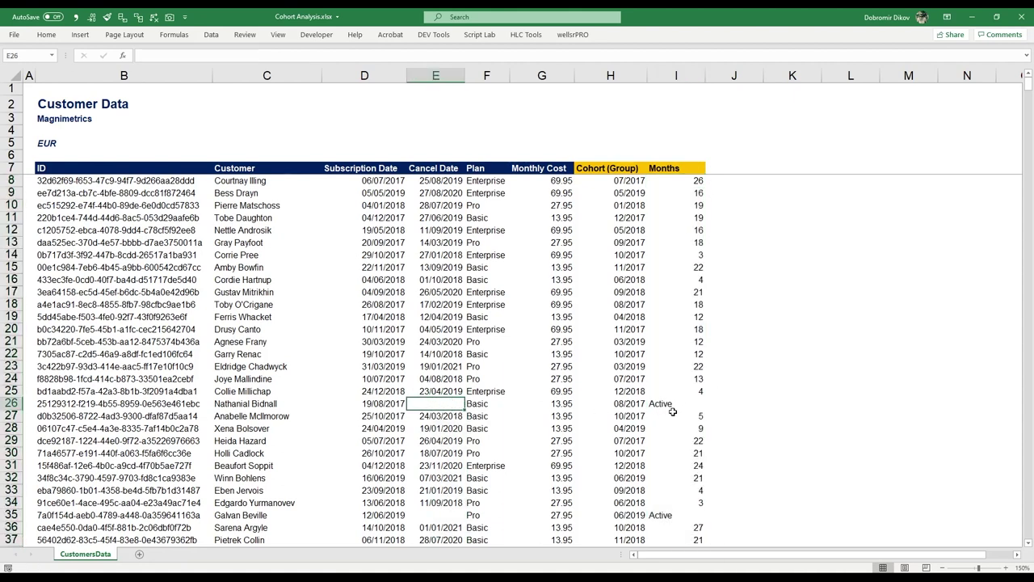
key(ctrl+Up)
key(ctrl+Left)
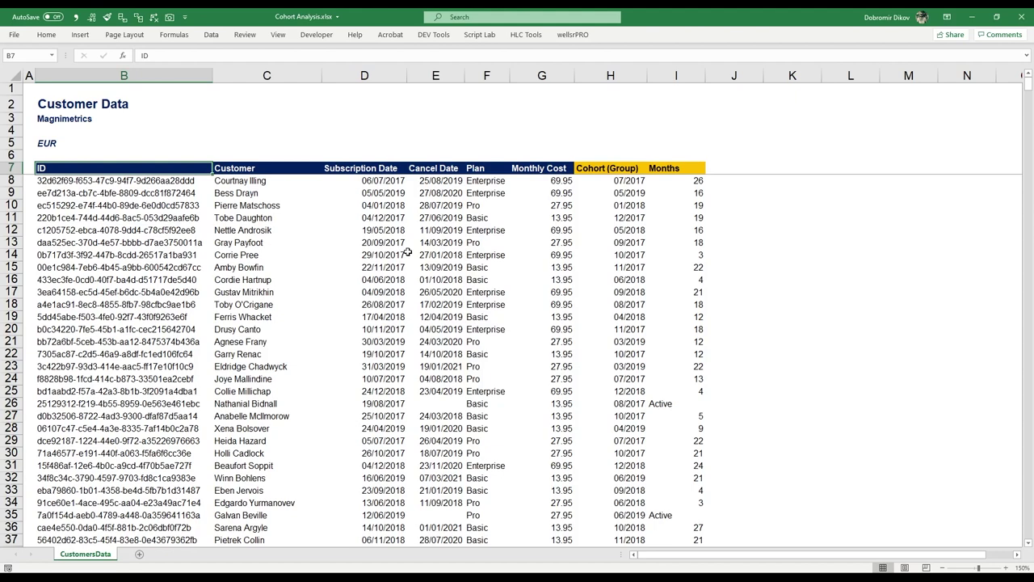
Step: Create a pivot table on a new sheet from the whole table B7:I1007
key(ctrl+shift+Right)
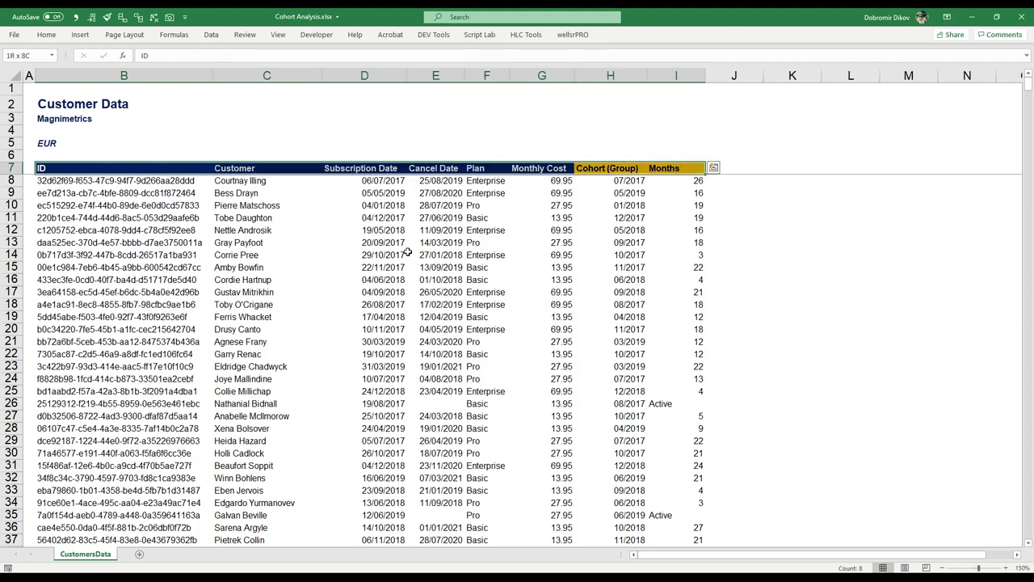
key(ctrl+shift+Down)
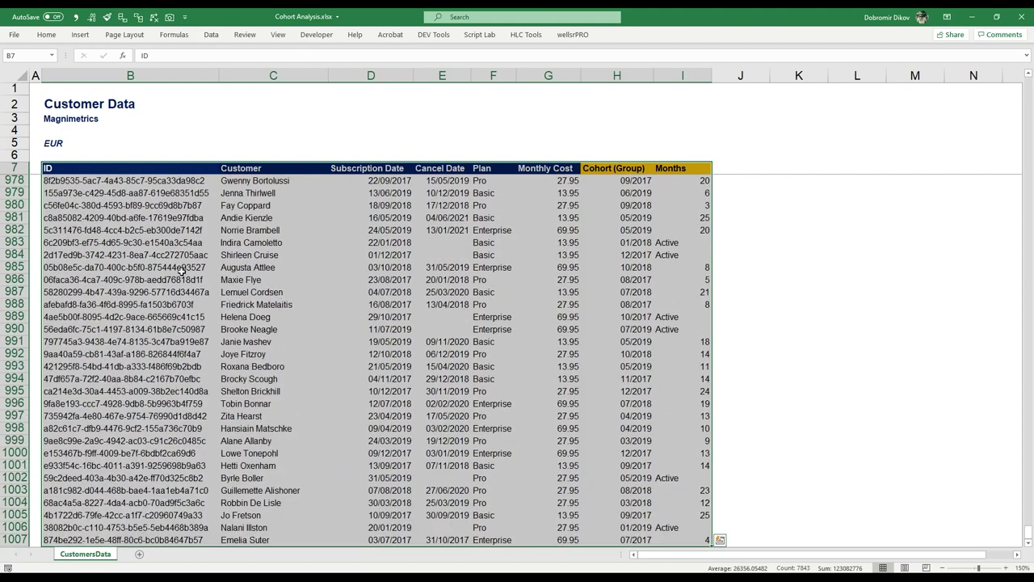
key(alt+n)
key(v)
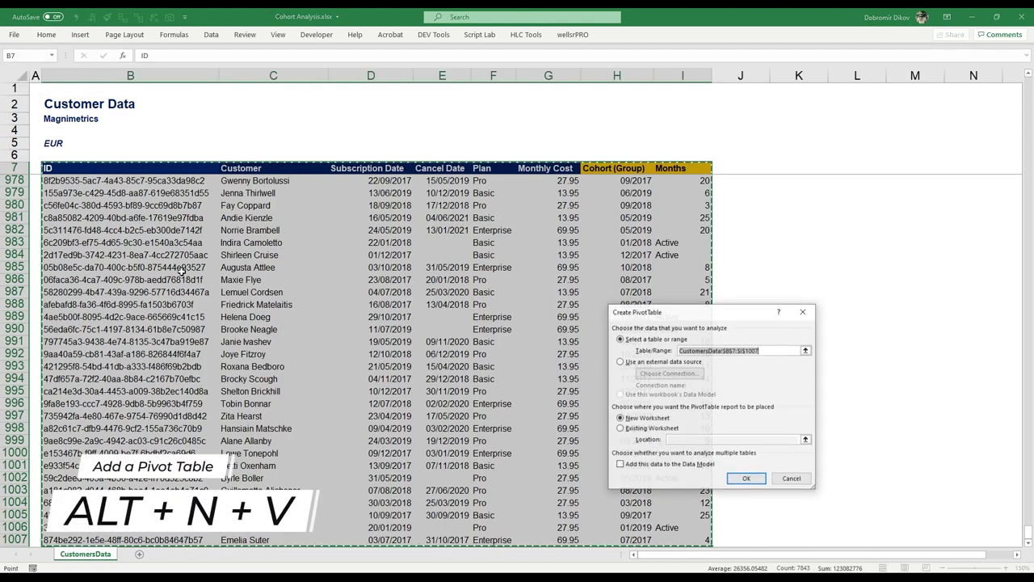
key(Return)
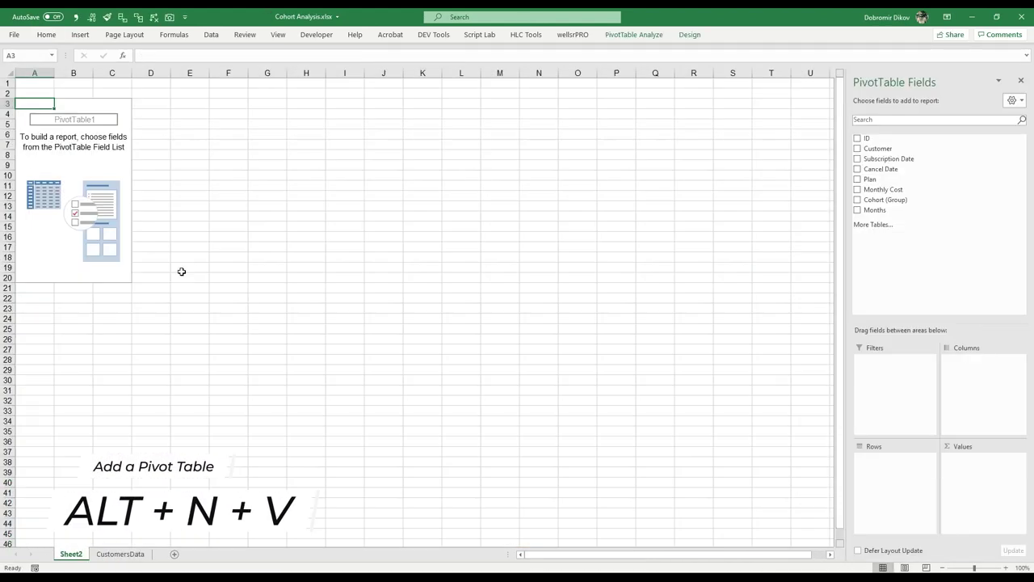
Step: Rename the new pivot sheet to 'PivotCustData'
double_click(72, 555)
text(PivotCustData)
key(Return)
scroll(496, 482, up, 4)
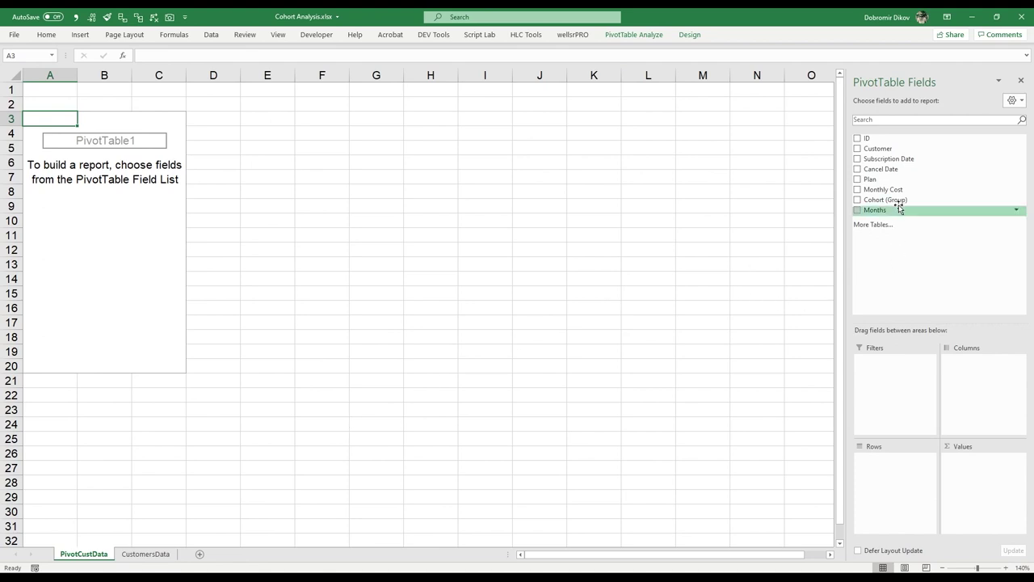
Step: Place Months in the pivot's Columns and Cohort (Group) in its Rows
drag(882, 210, 955, 366)
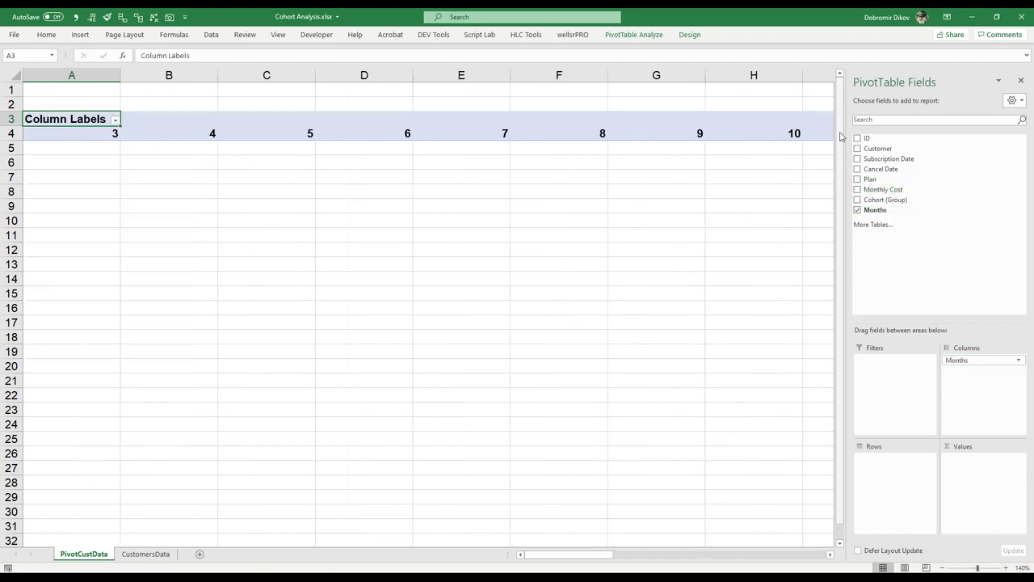
drag(349, 223, 71, 249)
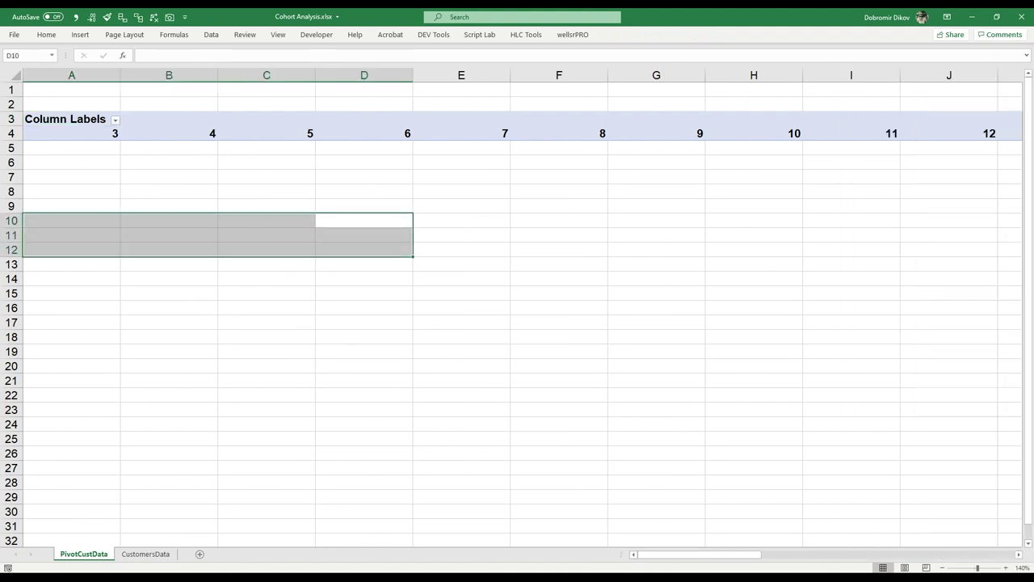
click(167, 161)
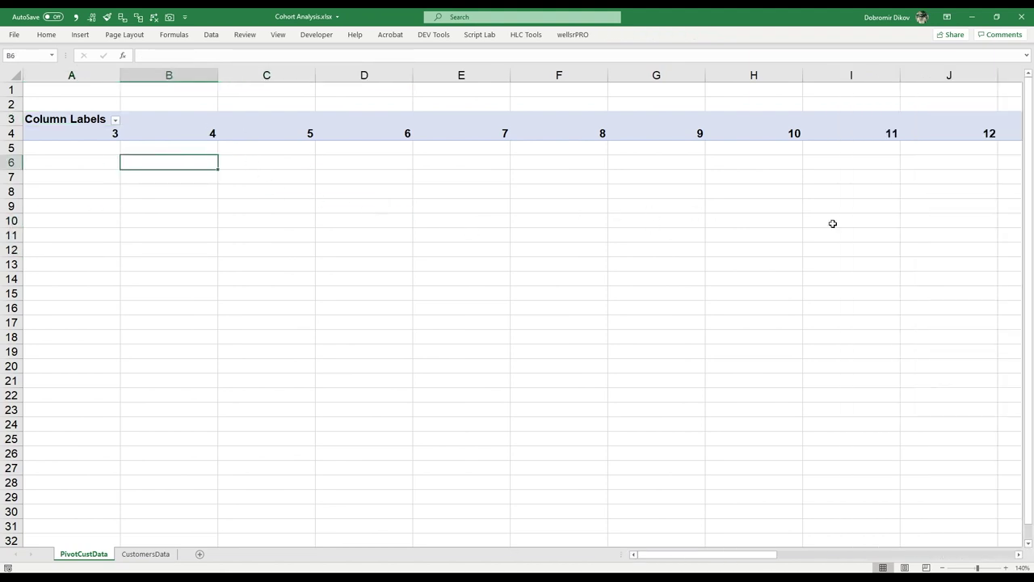
click(336, 135)
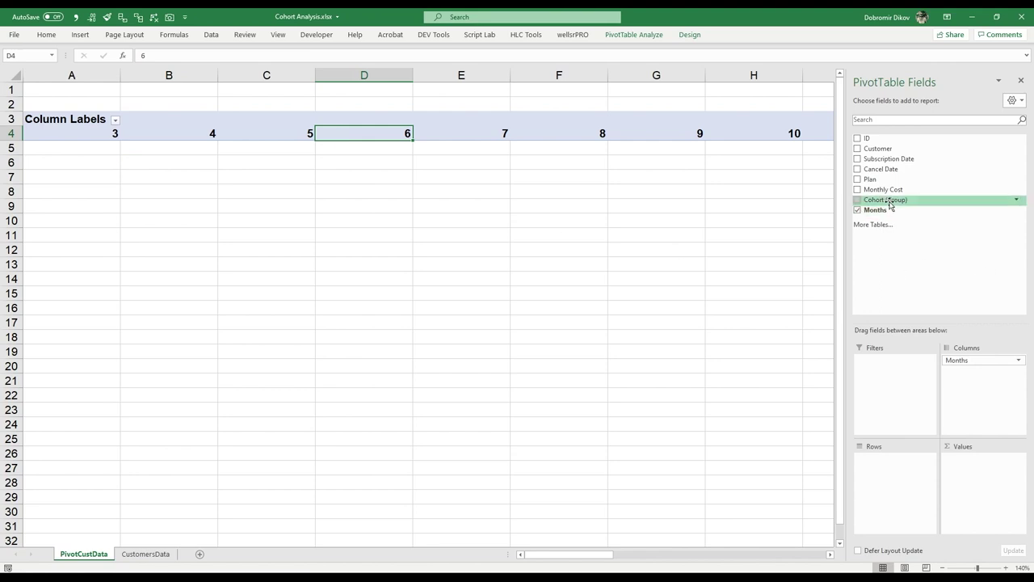
drag(885, 200, 874, 480)
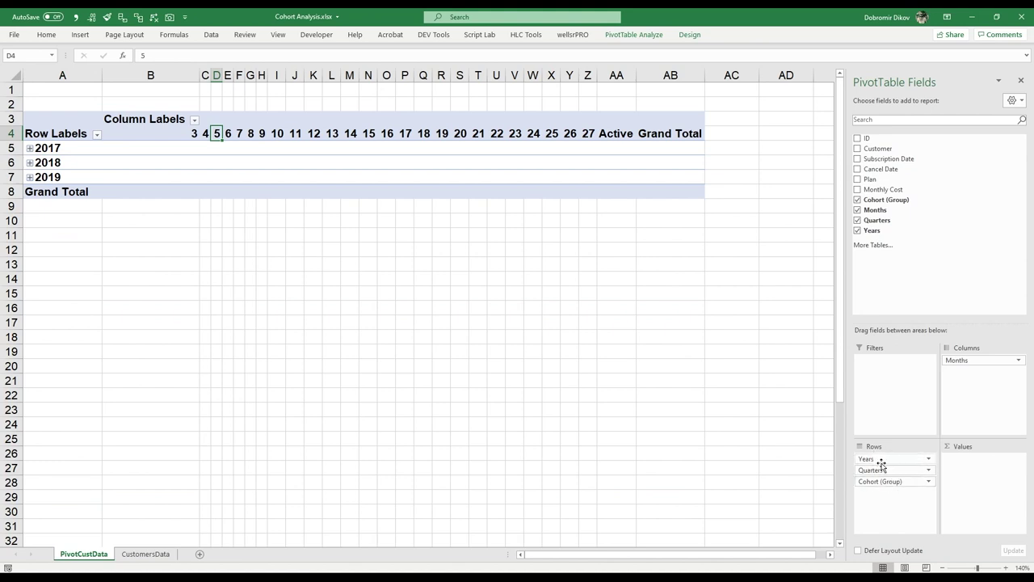
Step: Group the cohort dates by years and months only, without quarters
right_click(62, 164)
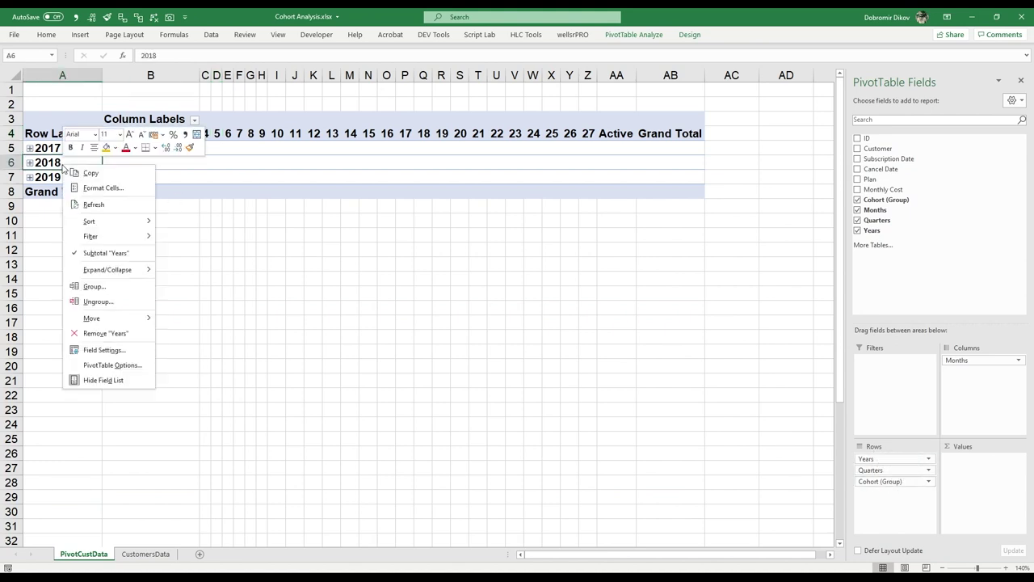
click(93, 286)
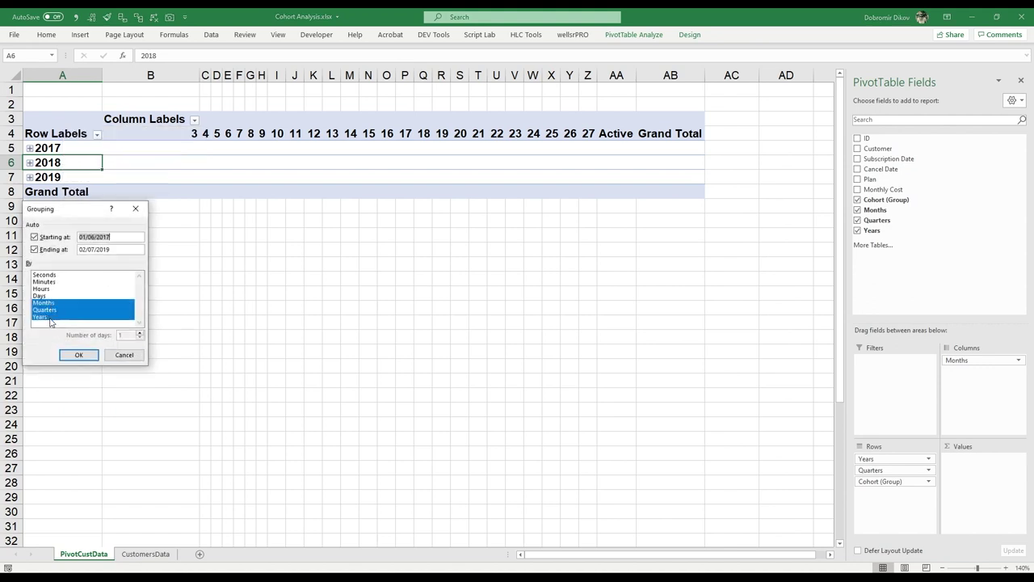
click(51, 310)
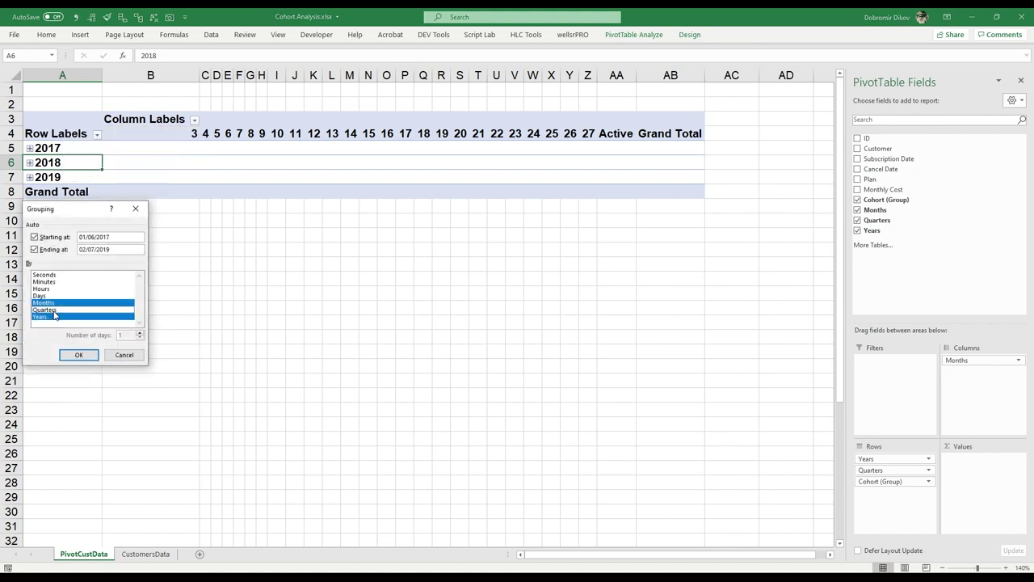
click(72, 356)
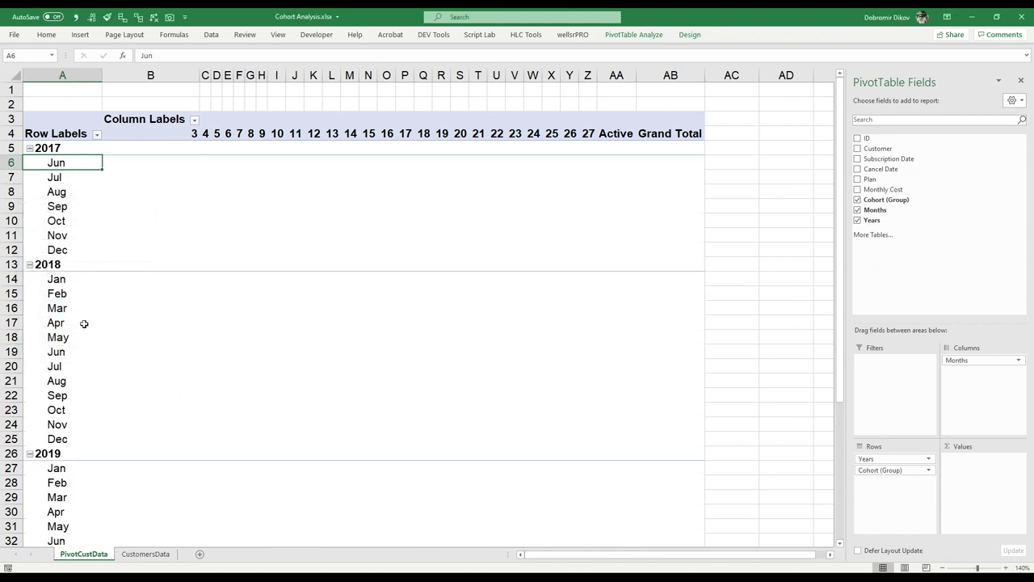
click(690, 35)
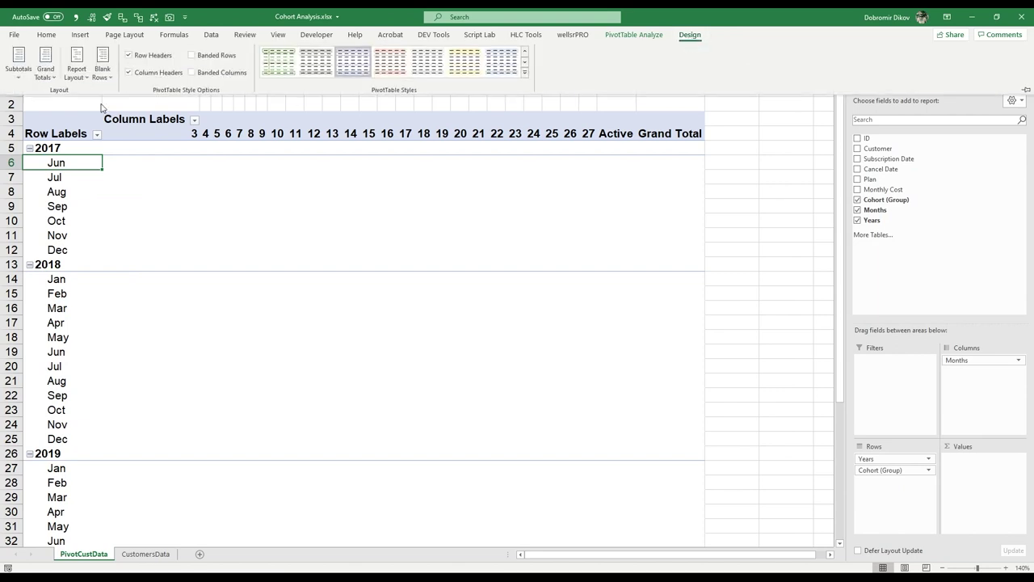
Step: Set the pivot to tabular form, hide subtotals, and repeat all item labels
click(77, 74)
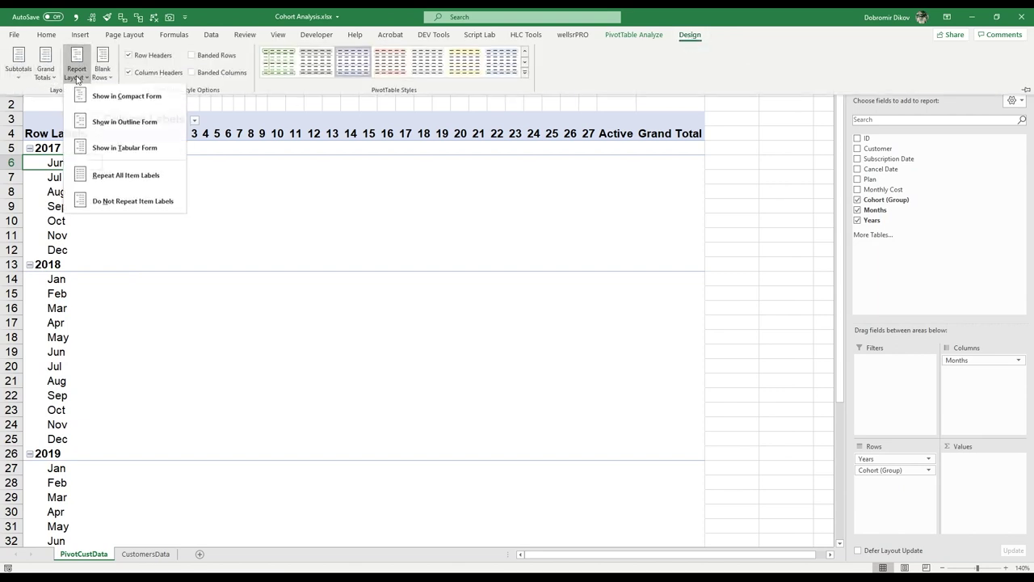
click(112, 149)
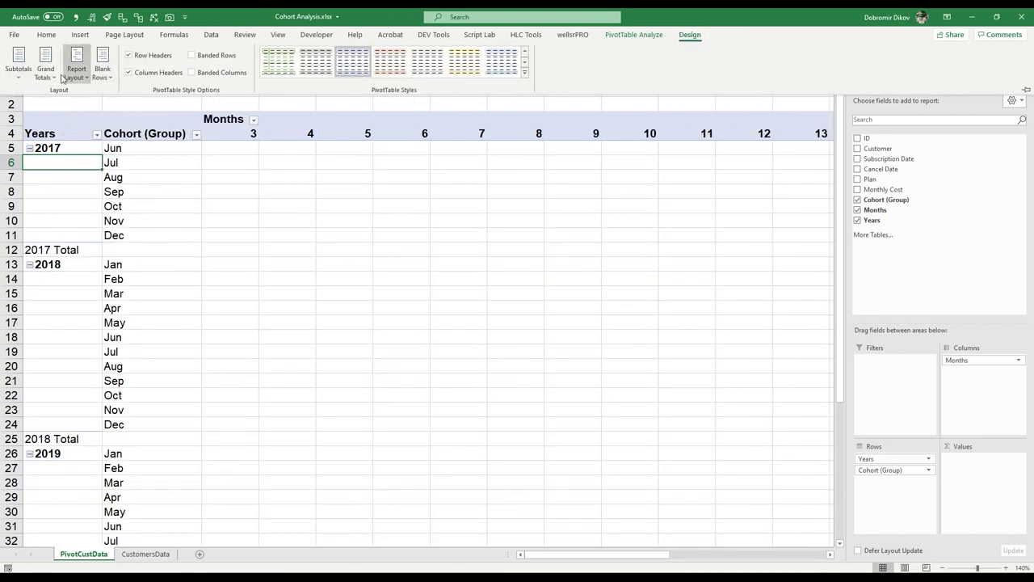
click(28, 78)
click(46, 112)
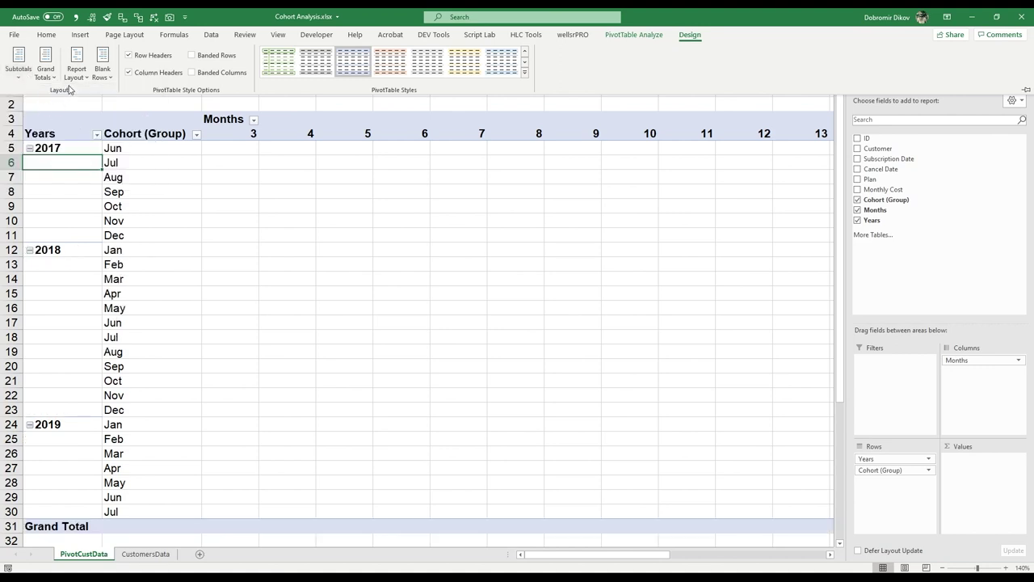
click(76, 73)
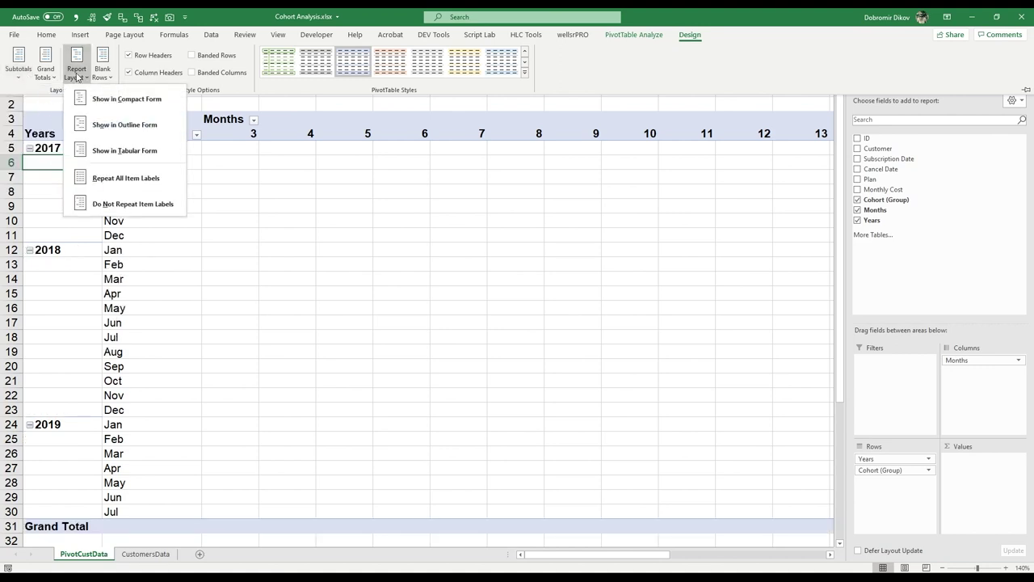
click(118, 180)
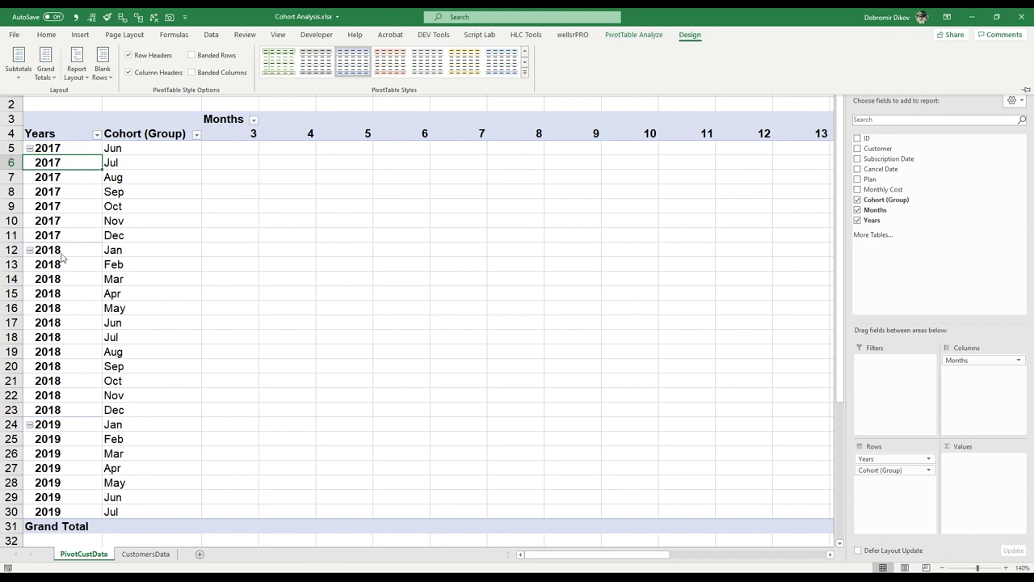
click(86, 225)
click(85, 143)
key(Right)
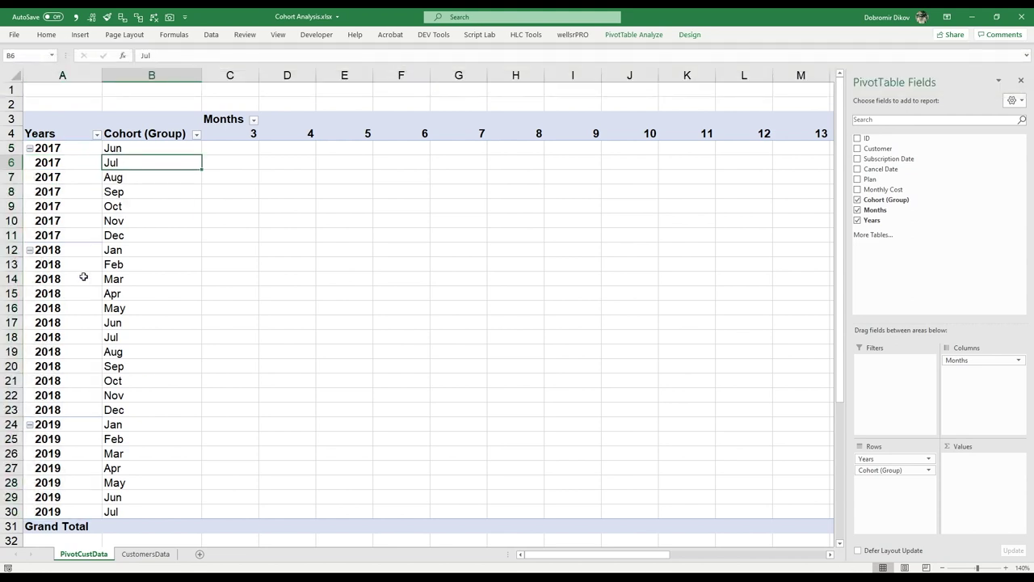
click(87, 293)
click(152, 309)
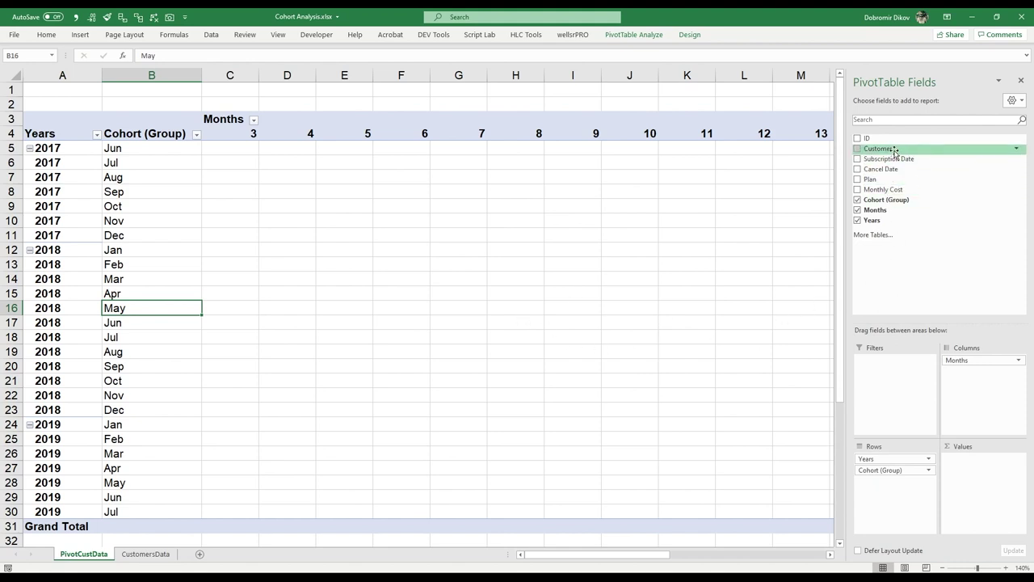
drag(894, 152, 973, 478)
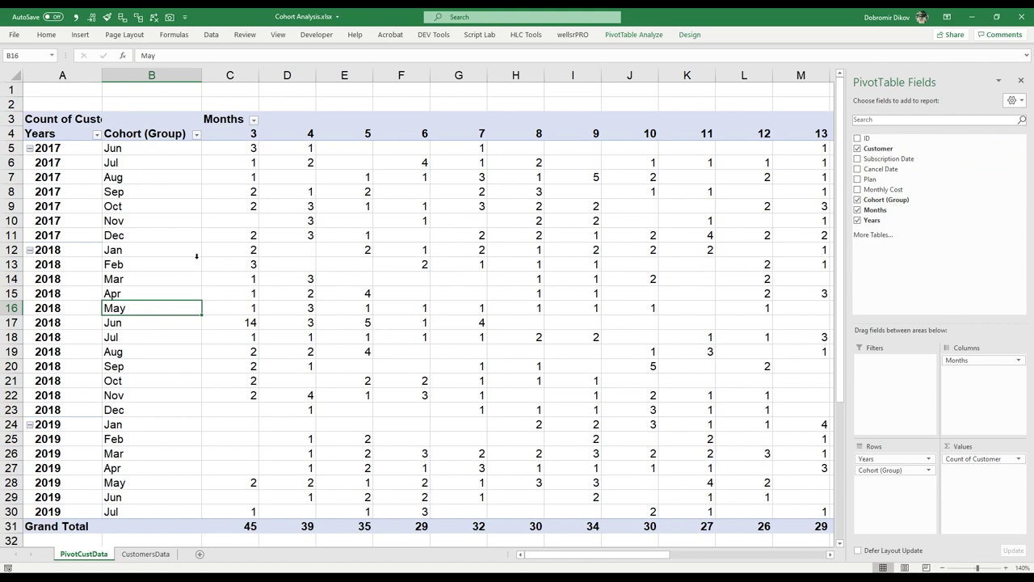
click(145, 191)
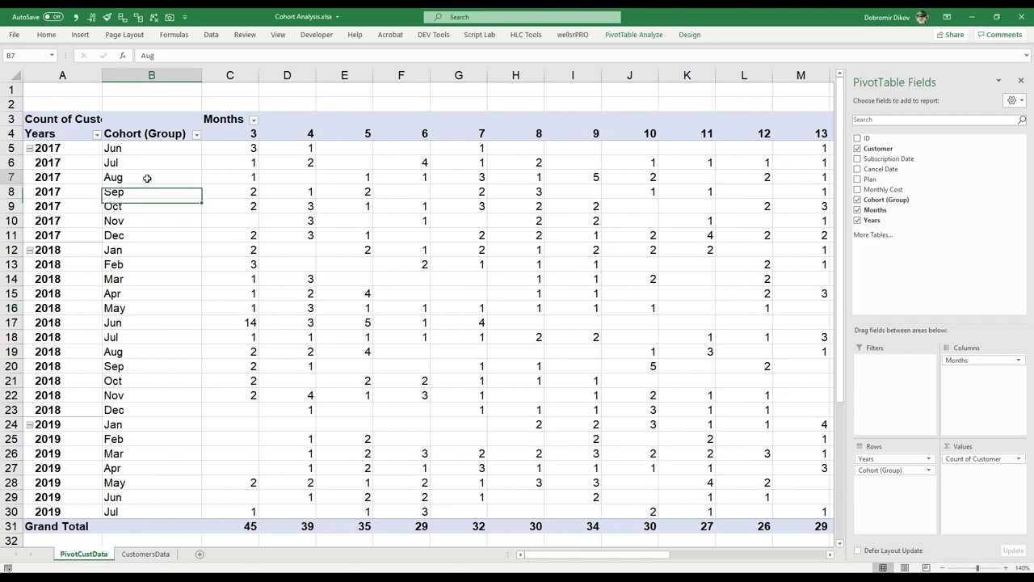
click(143, 177)
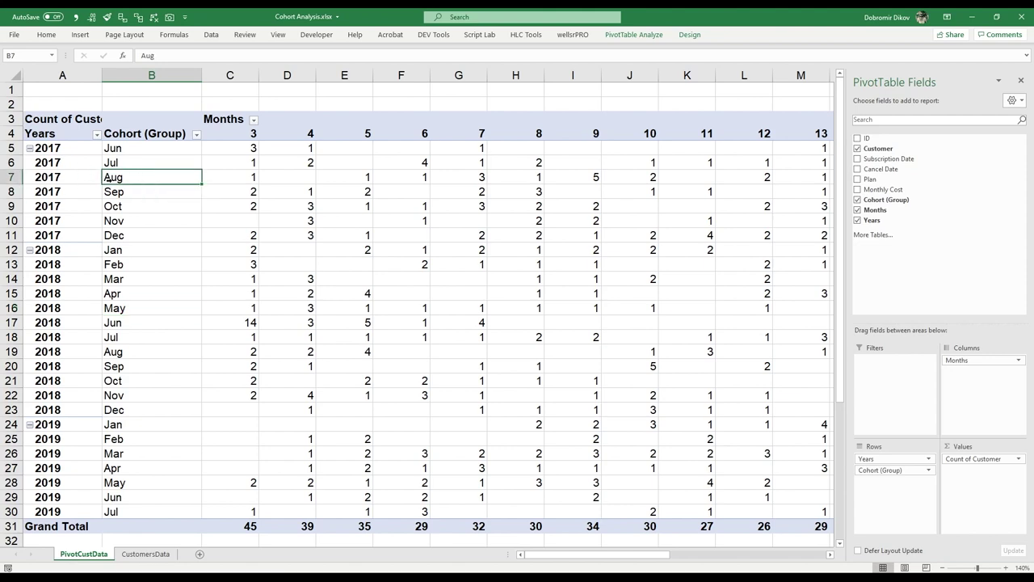
click(160, 556)
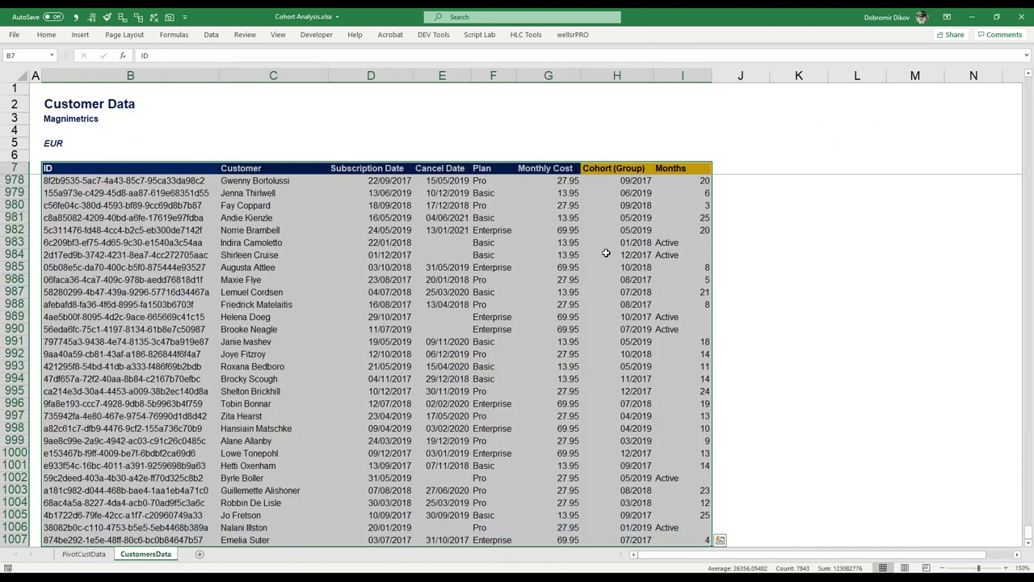
click(623, 194)
click(621, 278)
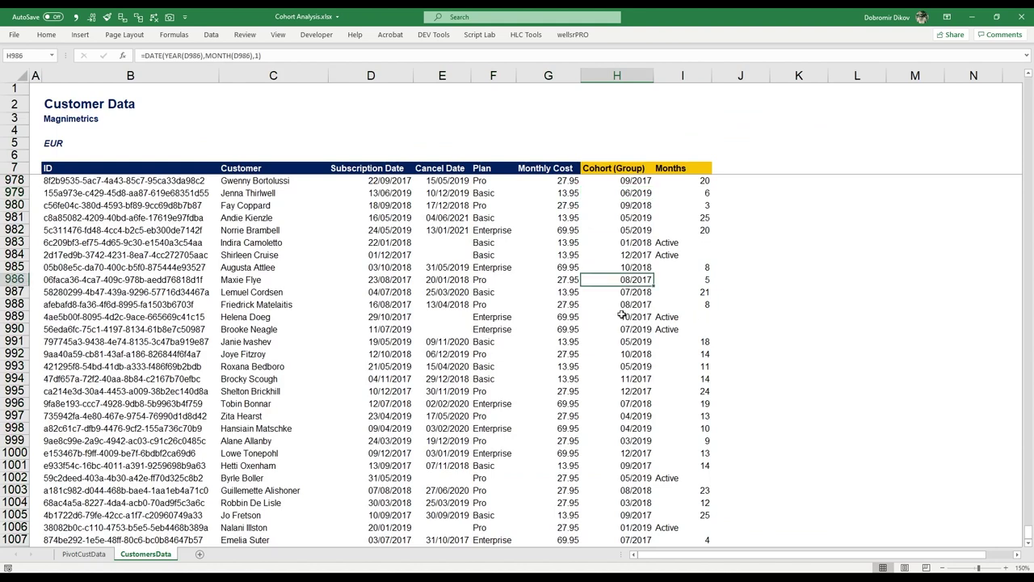
click(622, 315)
click(621, 266)
click(621, 232)
click(89, 553)
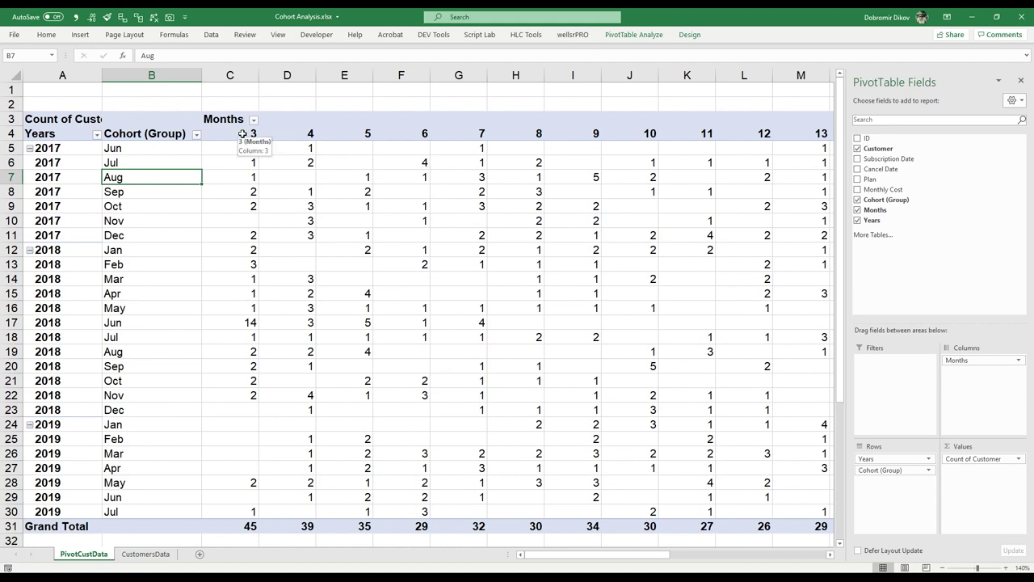
click(246, 175)
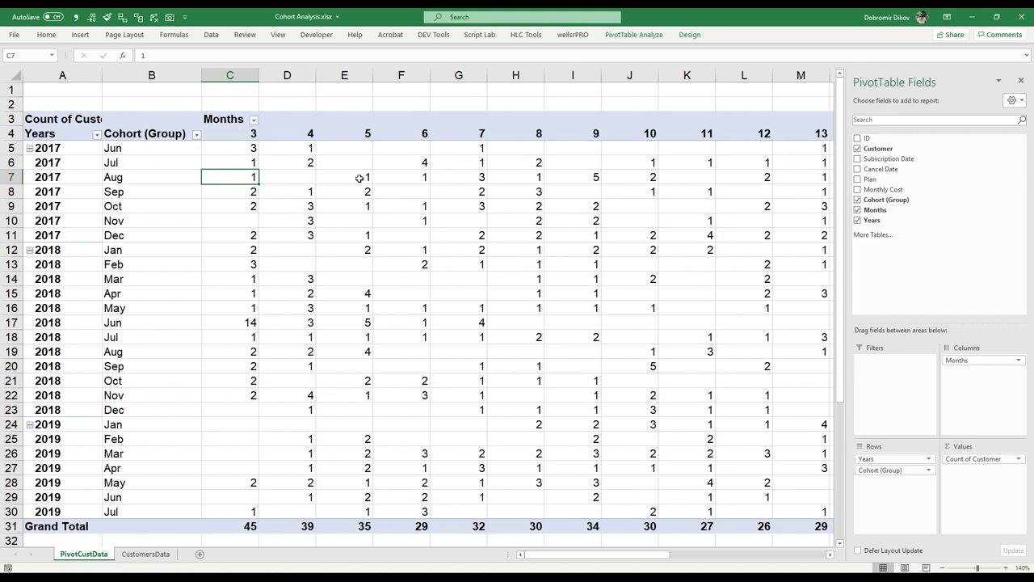
click(359, 178)
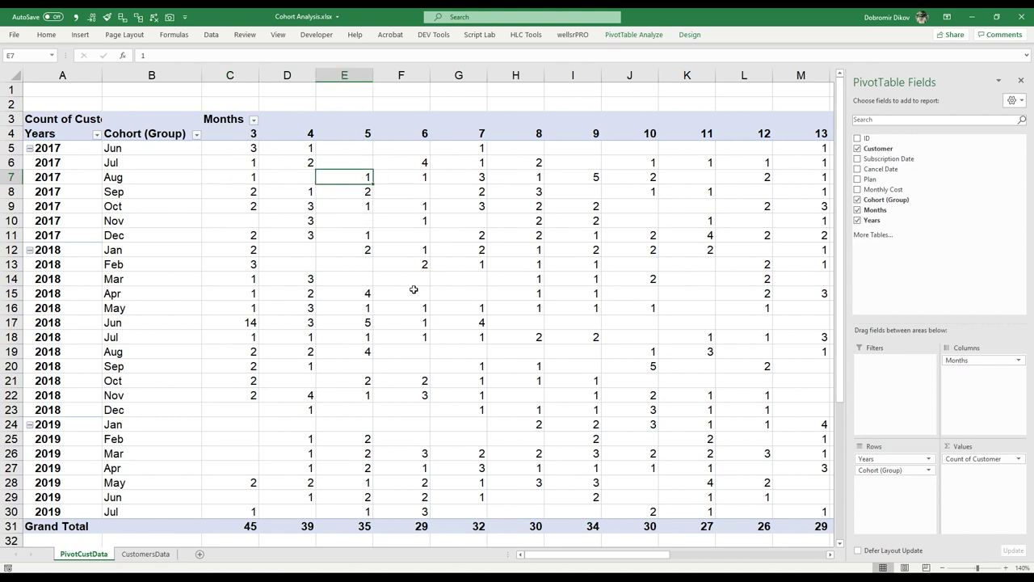
click(199, 554)
Step: Move the new sheet to the first position and rename it 'Retention Rate'
drag(100, 556, 83, 558)
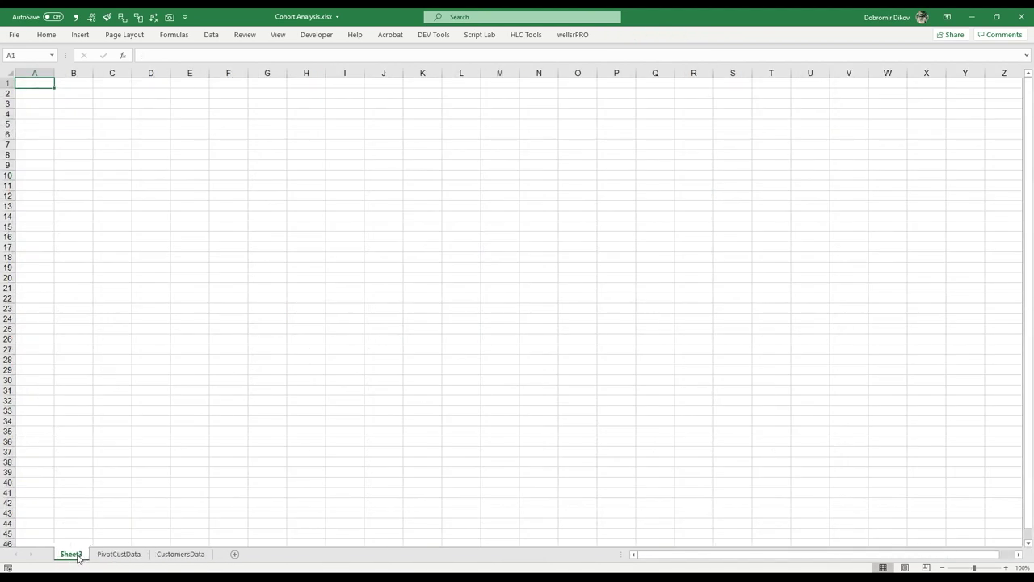
double_click(71, 555)
text(Reten)
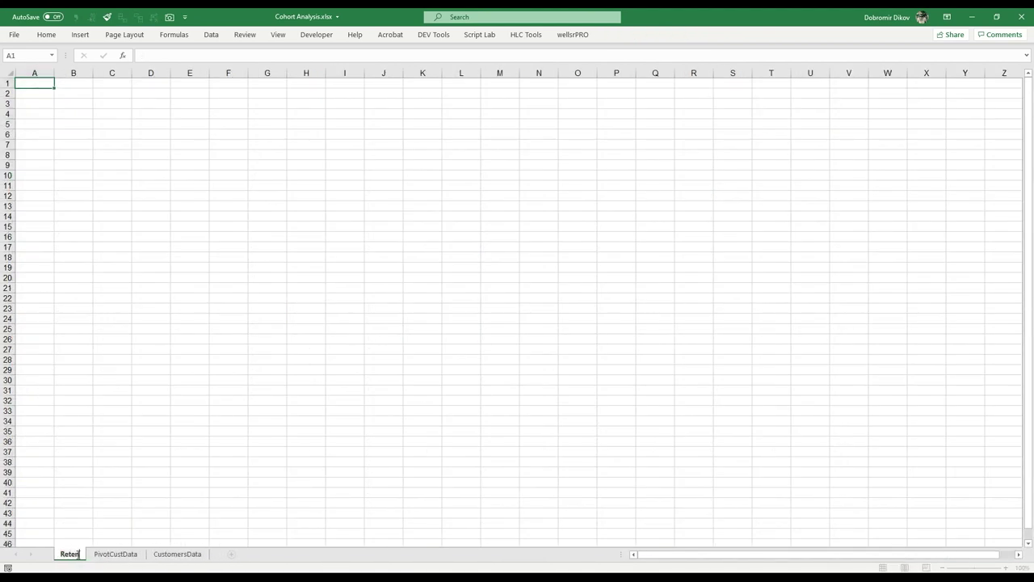
text(tion Rate)
key(Return)
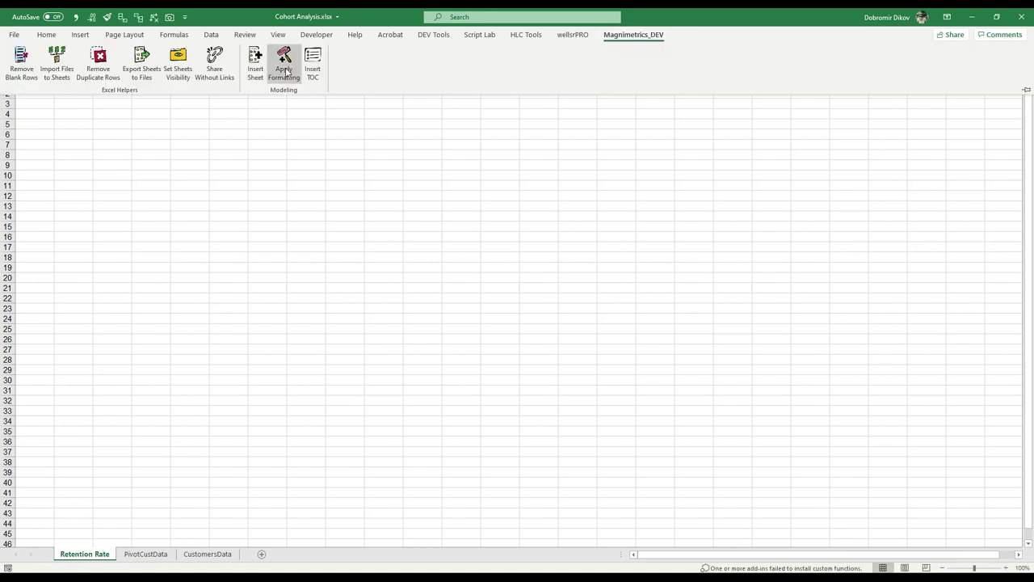
Step: Apply the Magnimetrics header with the Retention Rate title, company name and EUR
click(279, 58)
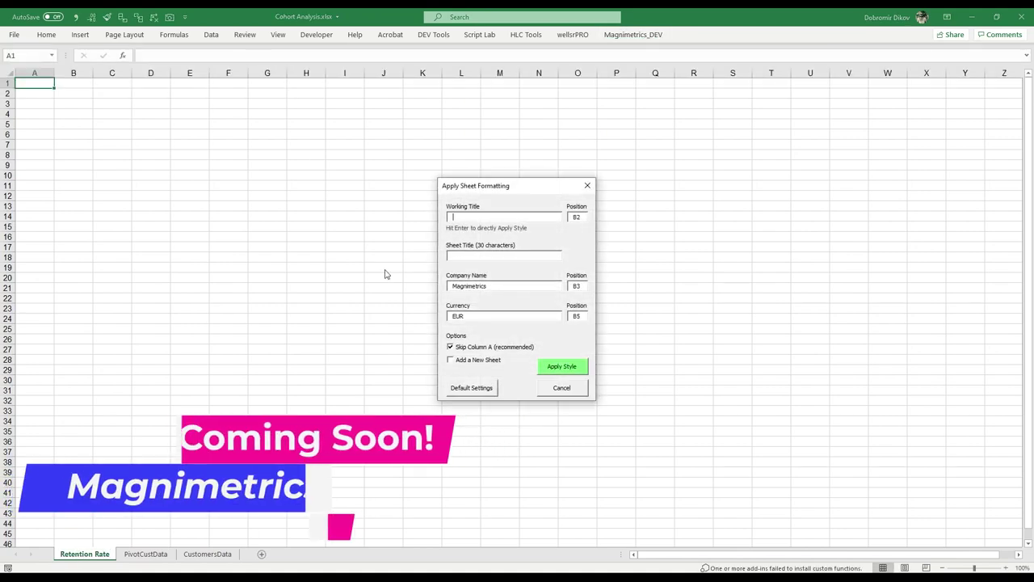
text(Retention Rate)
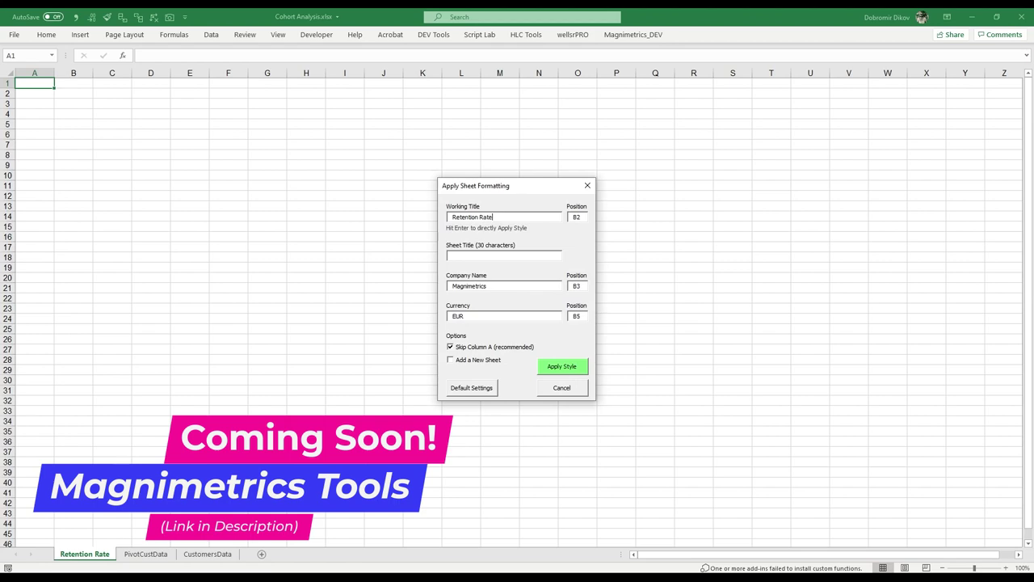
key(Return)
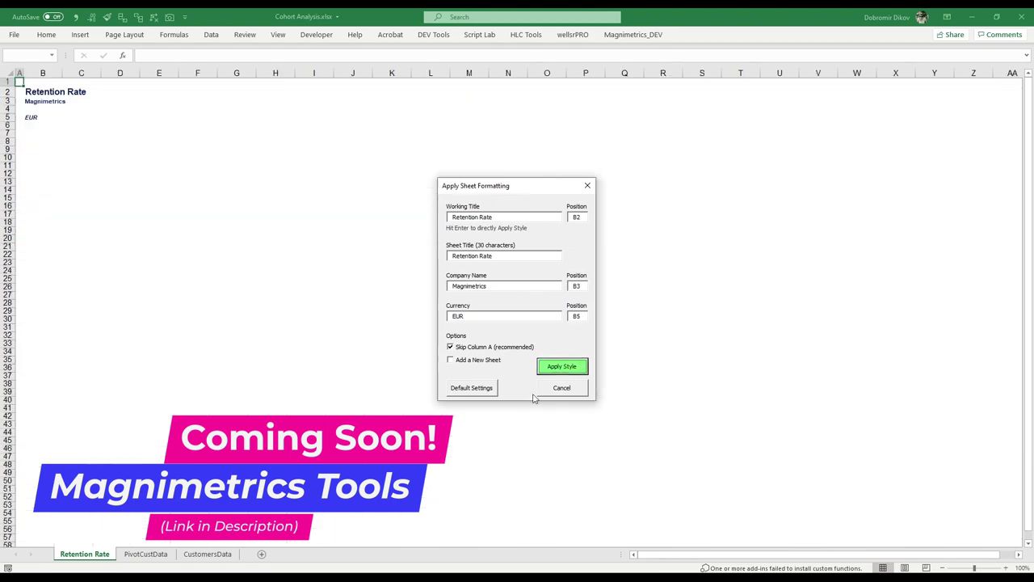
click(563, 389)
click(74, 94)
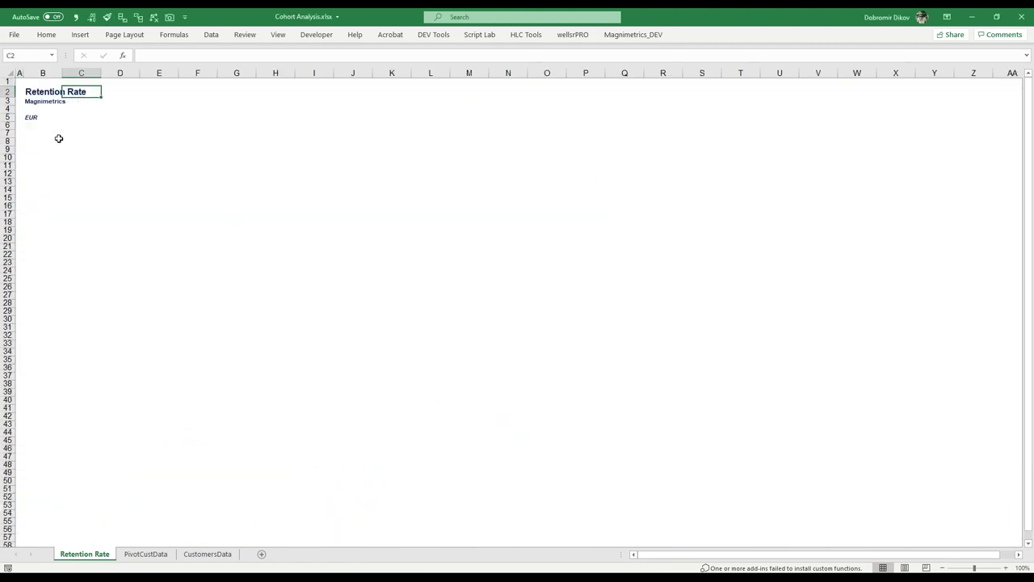
click(47, 127)
click(40, 135)
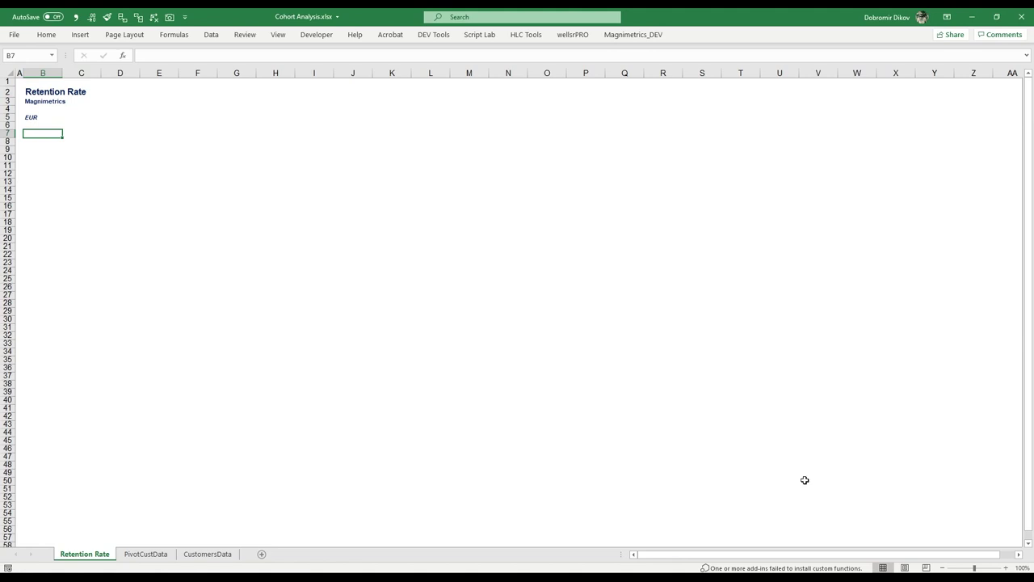
Step: Zoom in on the Retention Rate sheet, then return to the PivotCustData sheet
click(1007, 568)
click(1006, 568)
click(1006, 567)
click(1006, 567)
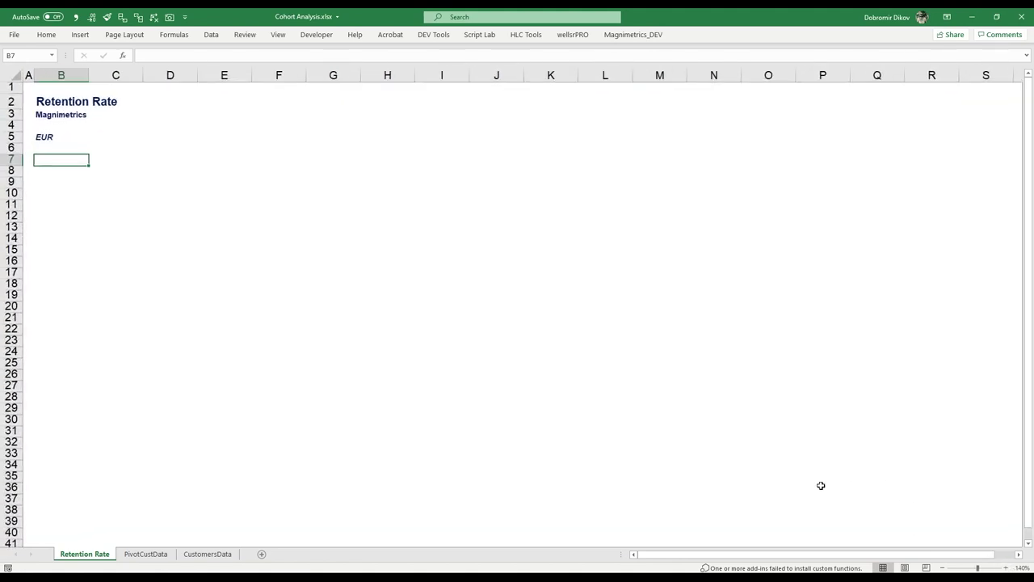
click(154, 555)
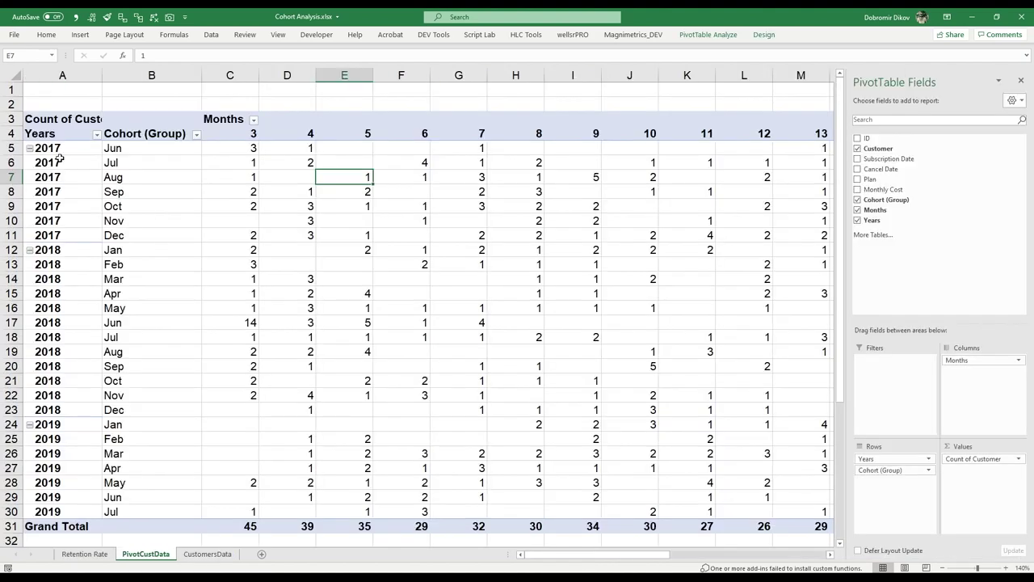
Step: Copy the whole pivot table on PivotCustData, from A4 through its last cohort row
click(65, 132)
key(ctrl+shift+Right)
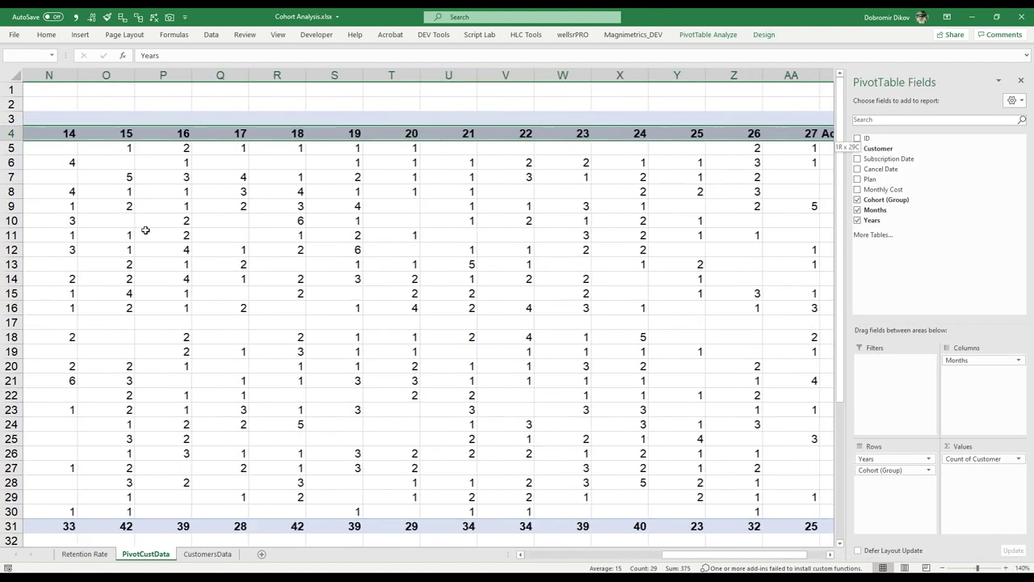
key(ctrl+shift+Down)
key(shift+Up)
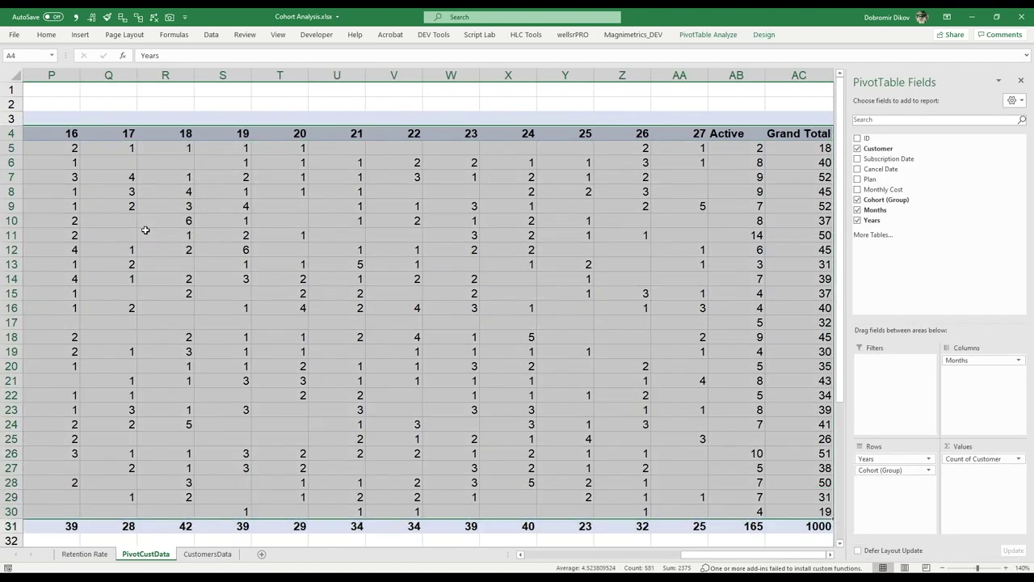
key(ctrl+c)
Step: Paste the pivot counts as values at B8 on Retention Rate and delete the empty column D
click(85, 554)
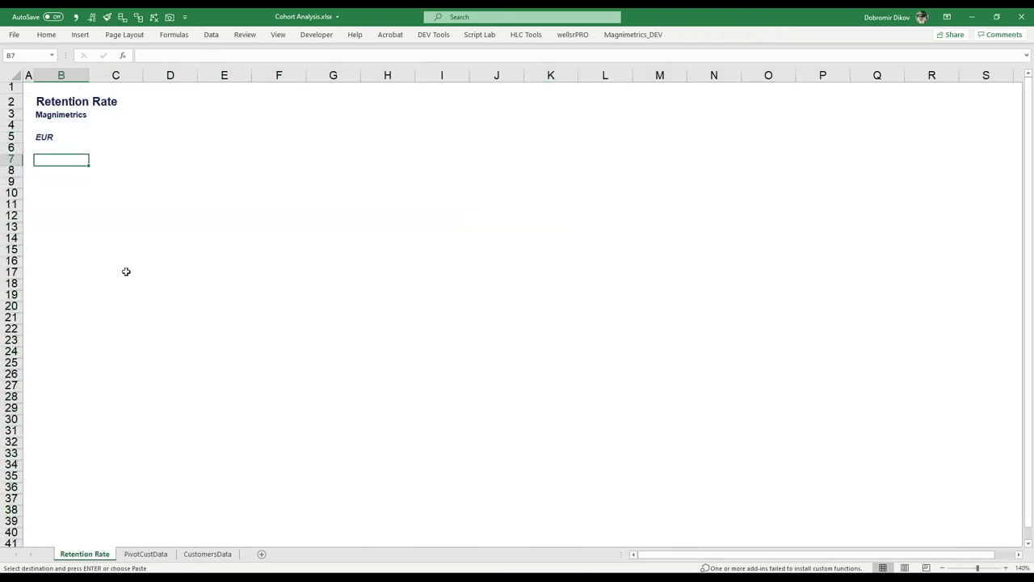
key(Down)
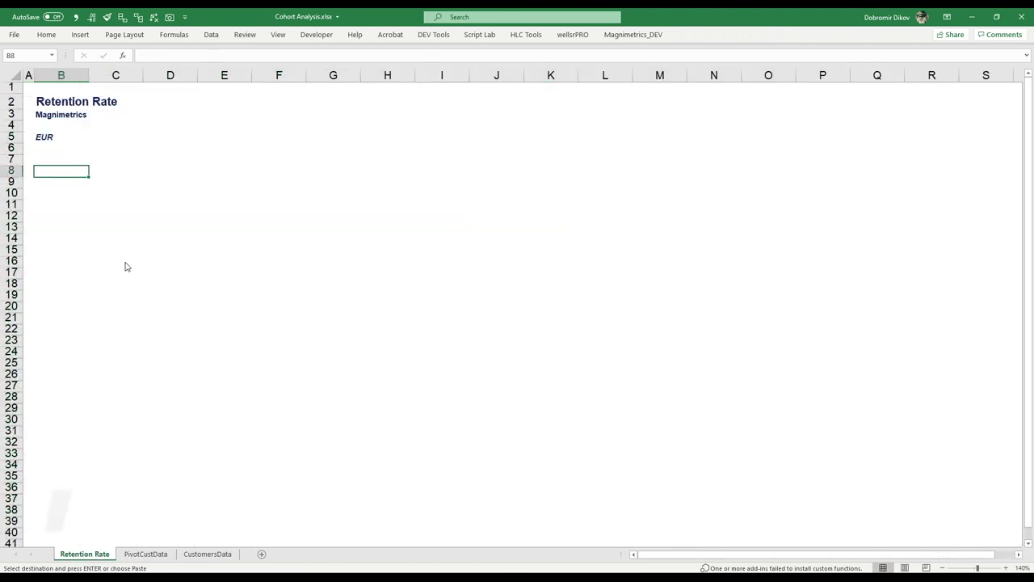
key(alt+h)
key(v)
key(v)
key(Right)
key(Right)
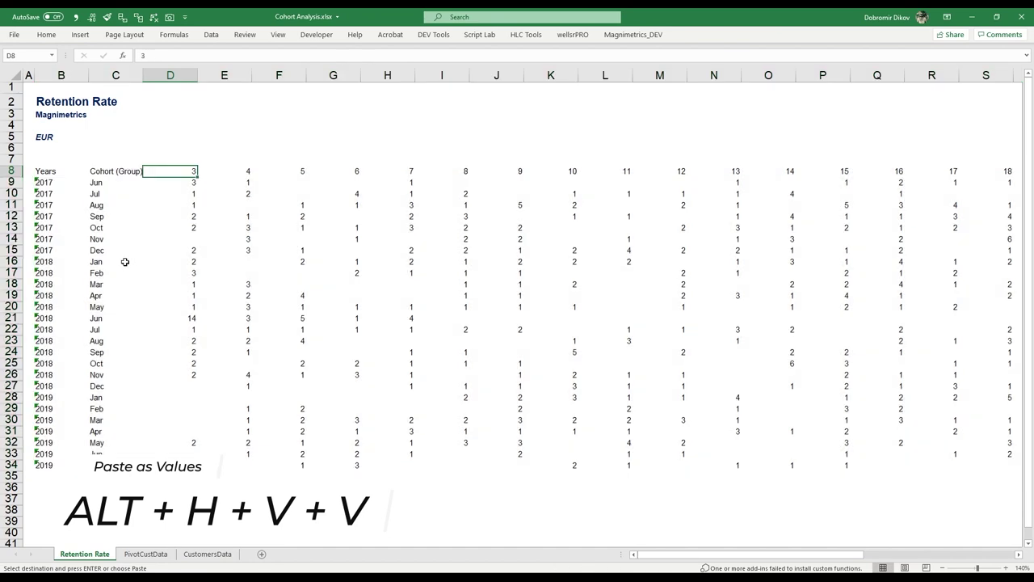
key(ctrl+space)
key(ctrl+minus)
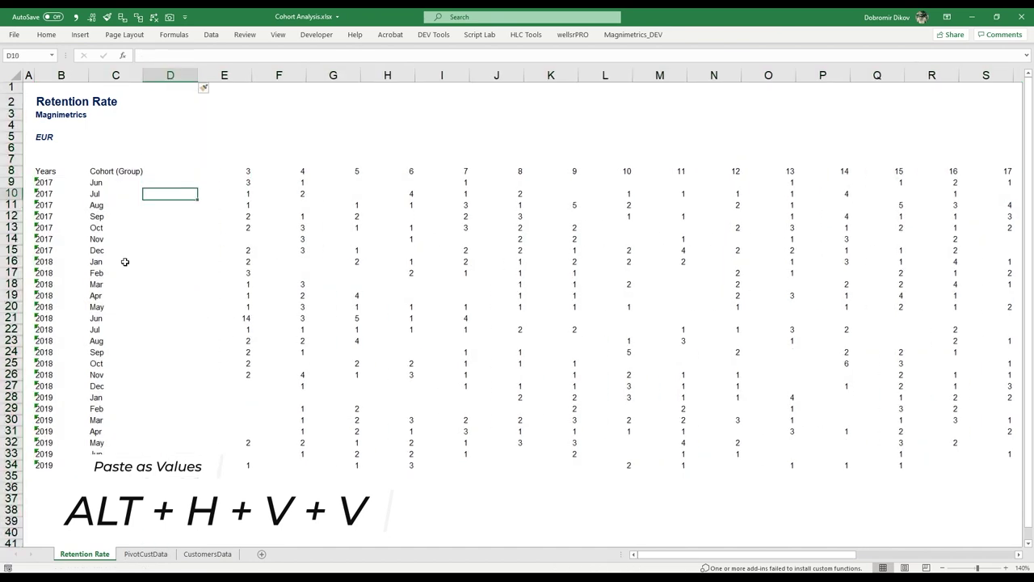
key(Left)
key(Left)
Step: Add a 'Cohort' header in D8 and a label formula in D9 joining year and month with " : "
key(Right)
key(Right)
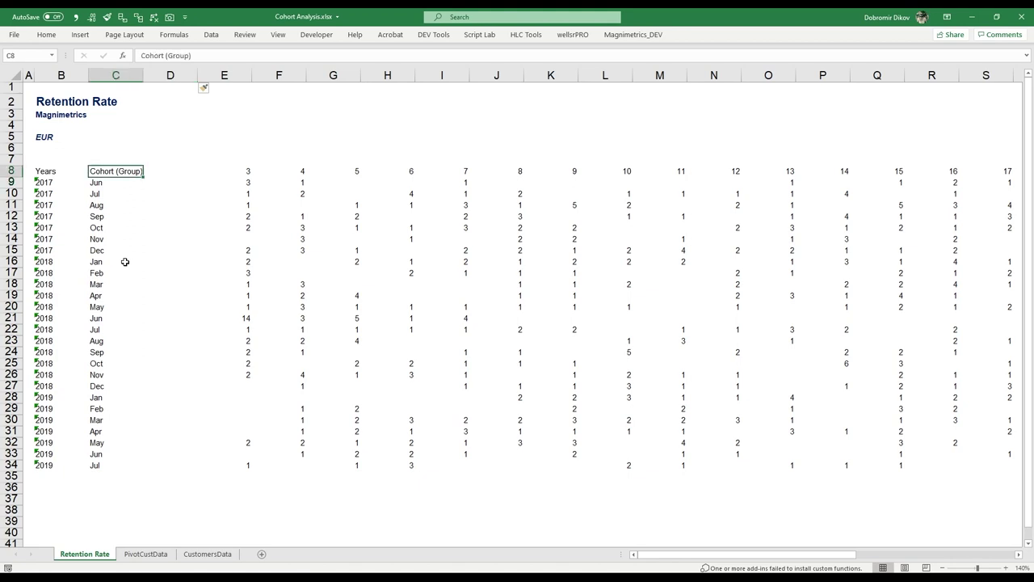
text(Cohort)
key(Return)
text(=)
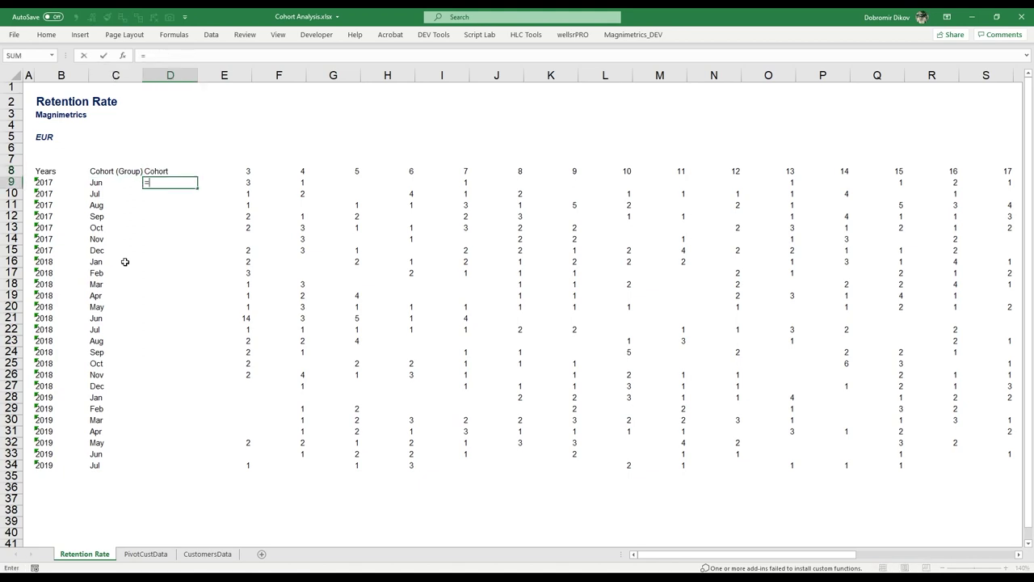
key(Left)
key(Left)
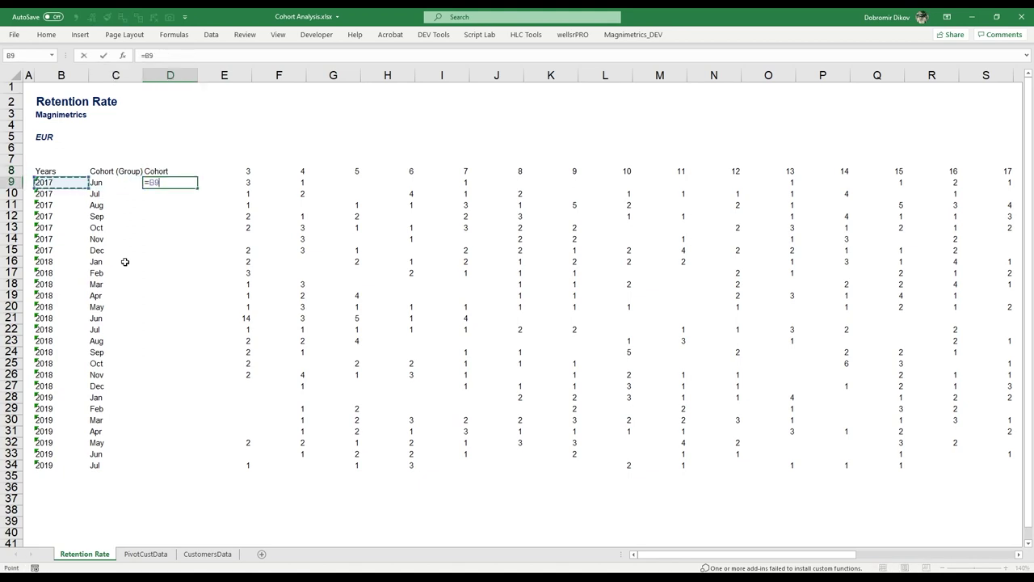
text(&" : ")
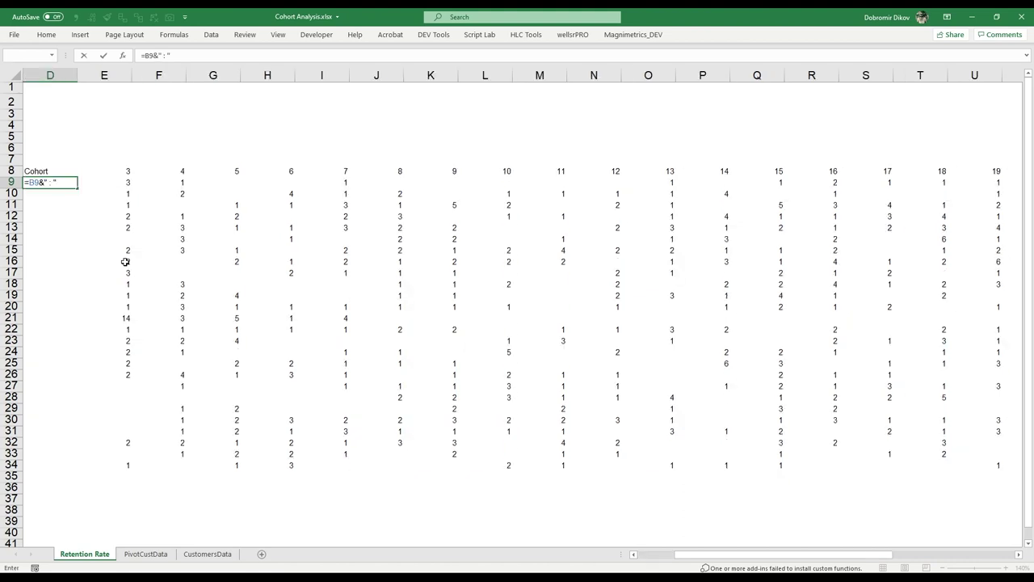
text(&)
key(Left)
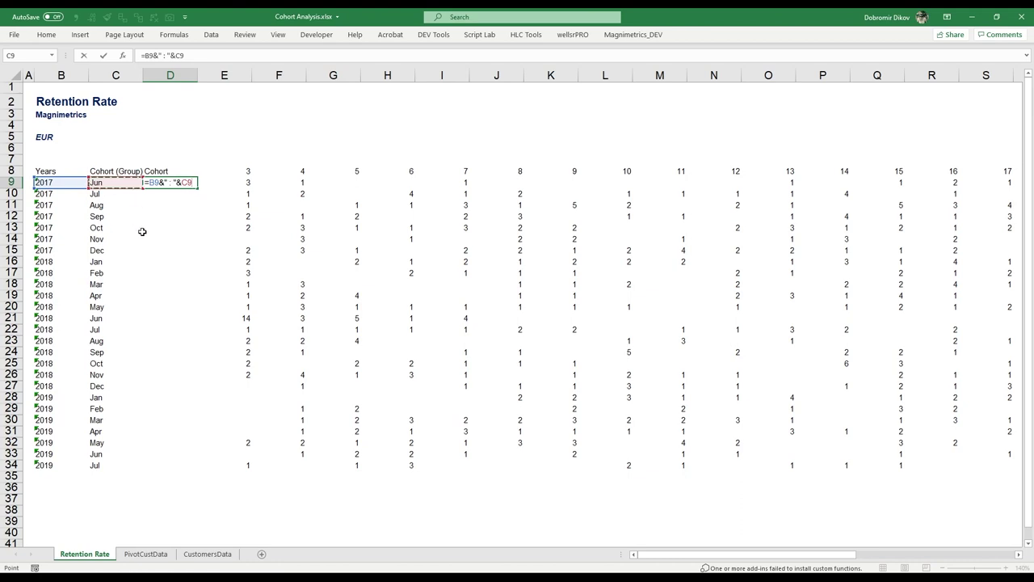
key(Return)
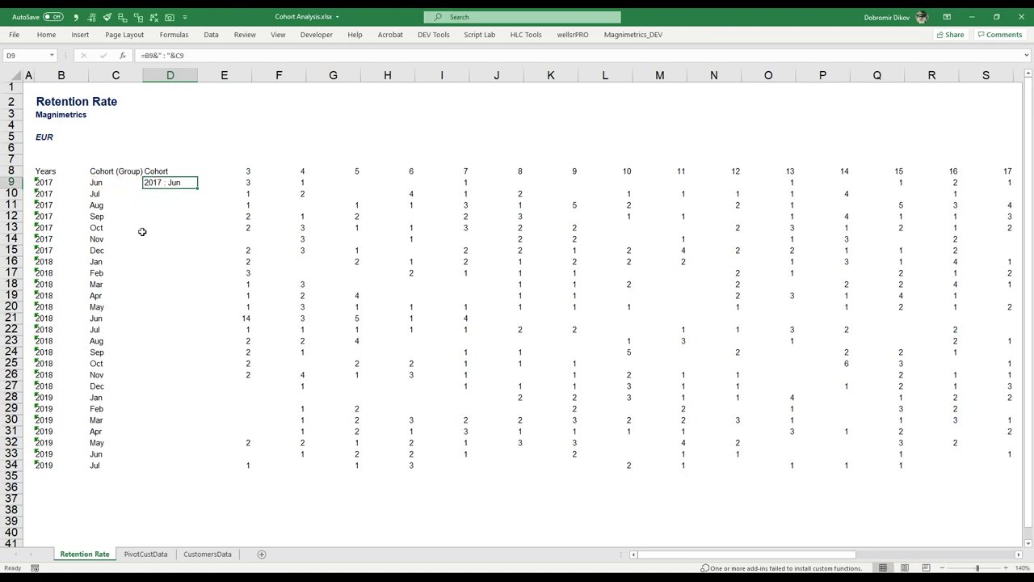
Step: Fill the Cohort label formula down to row 34 and copy the labels
key(Left)
key(ctrl+Down)
key(Right)
key(ctrl+shift+Up)
key(ctrl+d)
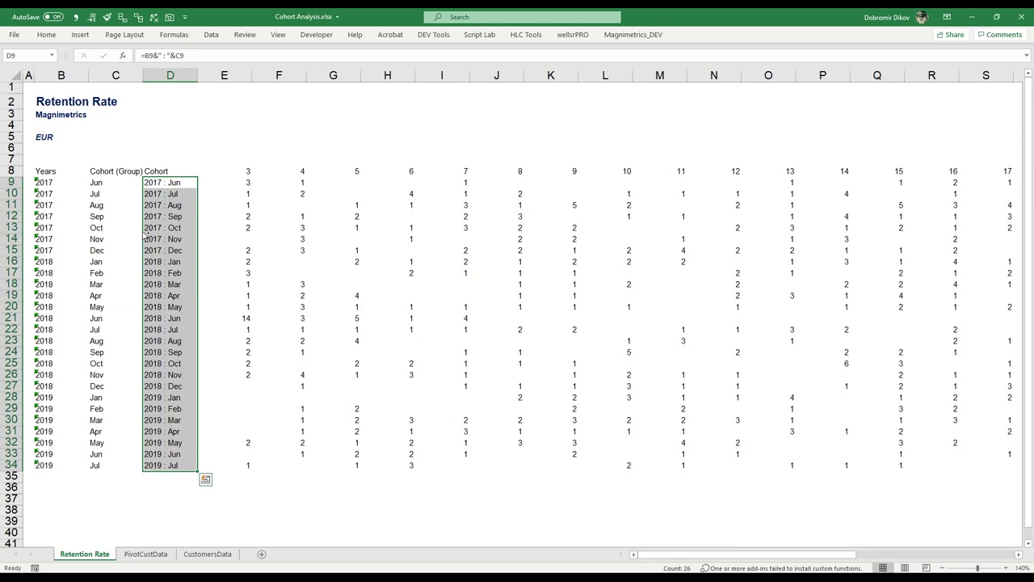
key(ctrl+c)
Step: Convert the Cohort labels to values and move the block from Cohort onward over the Years columns at B8
key(alt+h)
key(v)
key(v)
key(ctrl+Left)
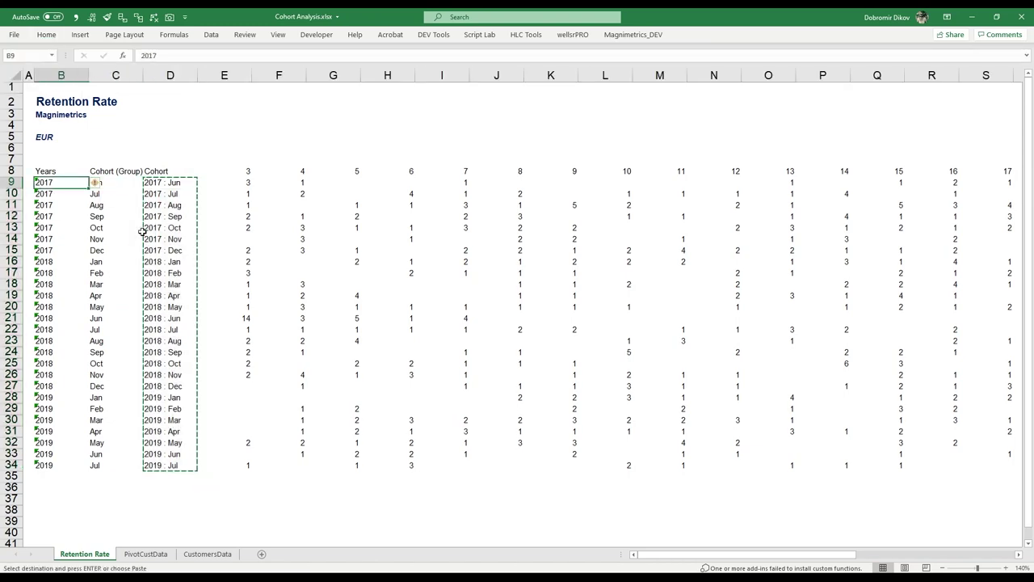
key(Up)
key(Right)
key(Right)
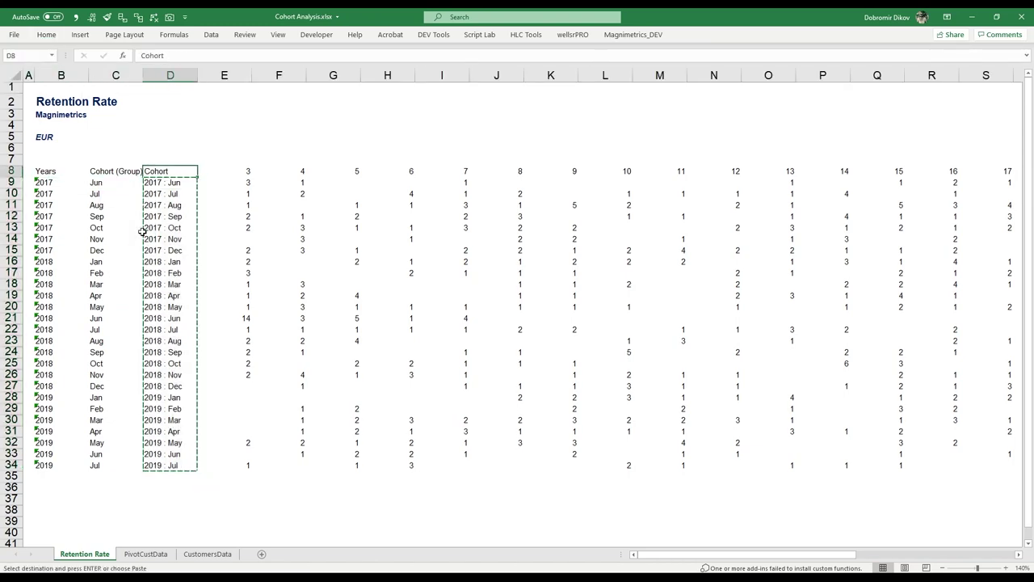
key(ctrl+shift+Right)
key(ctrl+shift+Down)
key(ctrl+c)
key(ctrl+Left)
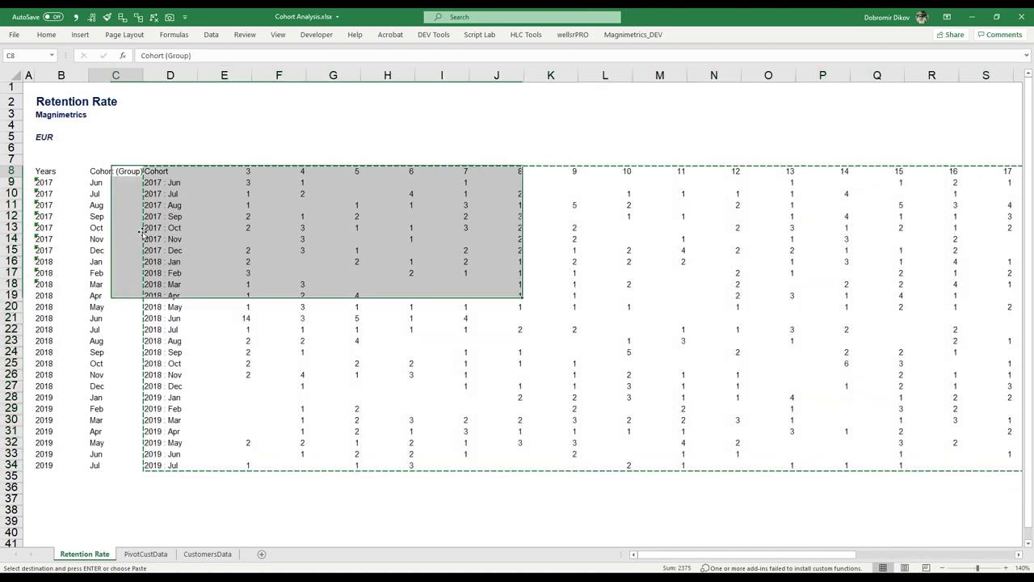
key(Return)
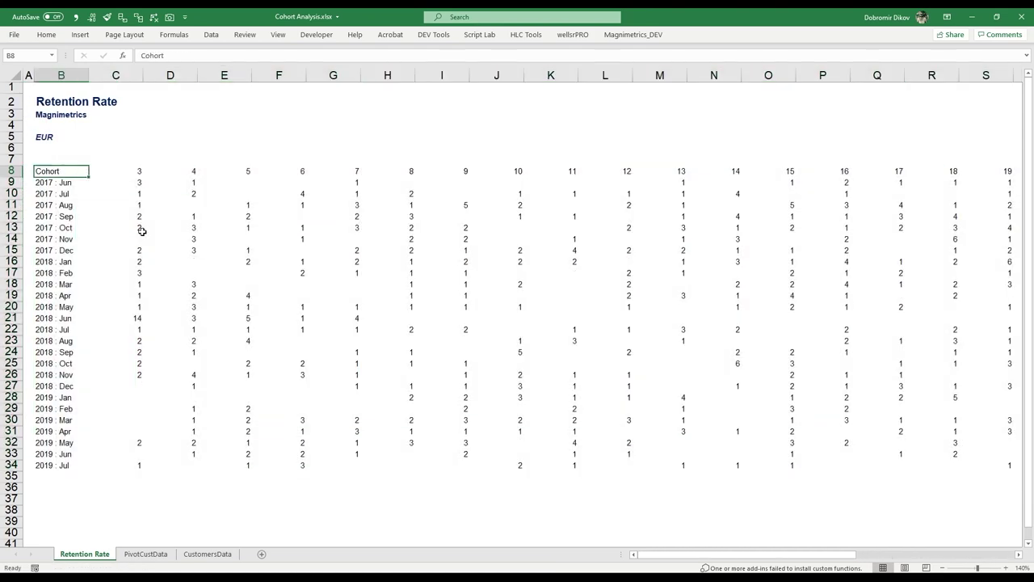
key(Right)
key(Left)
Step: Insert the Grand Total column beside the Cohort labels in column C
click(138, 174)
key(shift+Right)
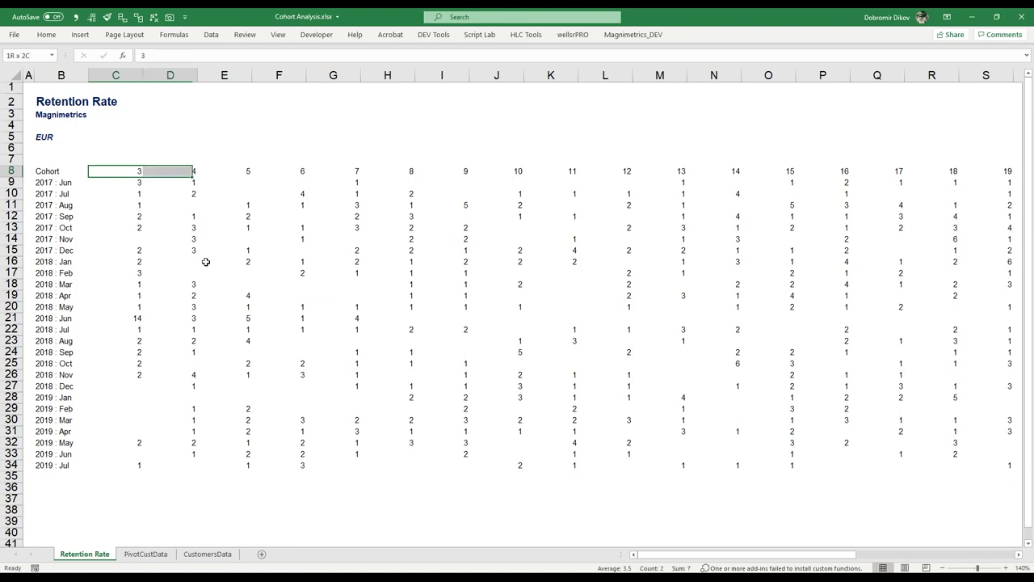
key(ctrl+shift+Right)
key(shift+Down)
key(shift+Down)
key(shift+Down)
key(shift+Down)
key(shift+Down)
key(shift+Down)
key(shift+Down)
key(shift+Down)
key(shift+Down)
key(shift+Down)
key(shift+Down)
key(shift+Down)
key(shift+Down)
key(shift+Down)
key(shift+Down)
key(shift+Down)
key(shift+Down)
key(shift+Down)
key(shift+Down)
key(shift+Down)
key(shift+Down)
key(shift+Down)
key(shift+Down)
key(shift+Down)
key(shift+Down)
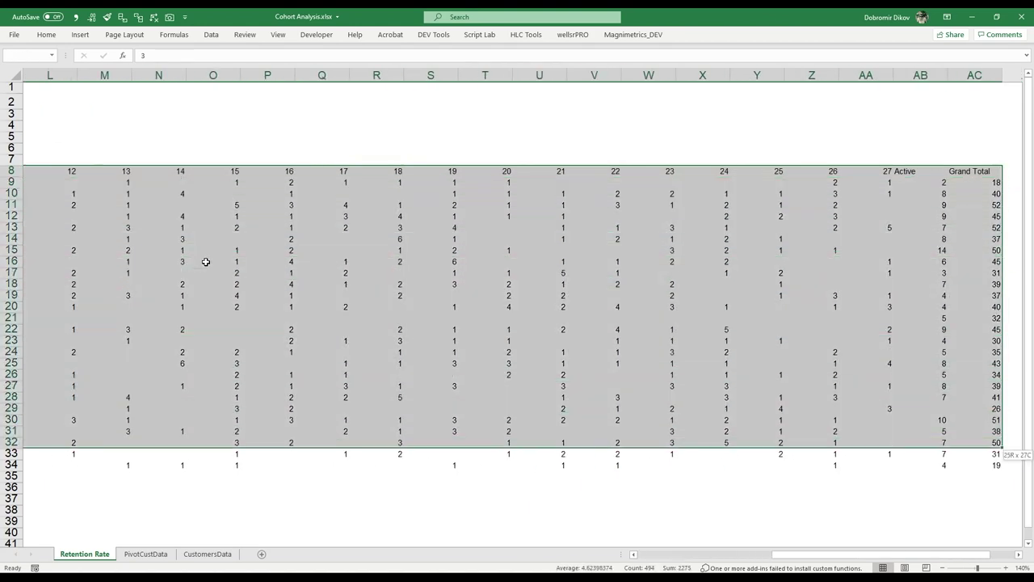
key(ctrl+c)
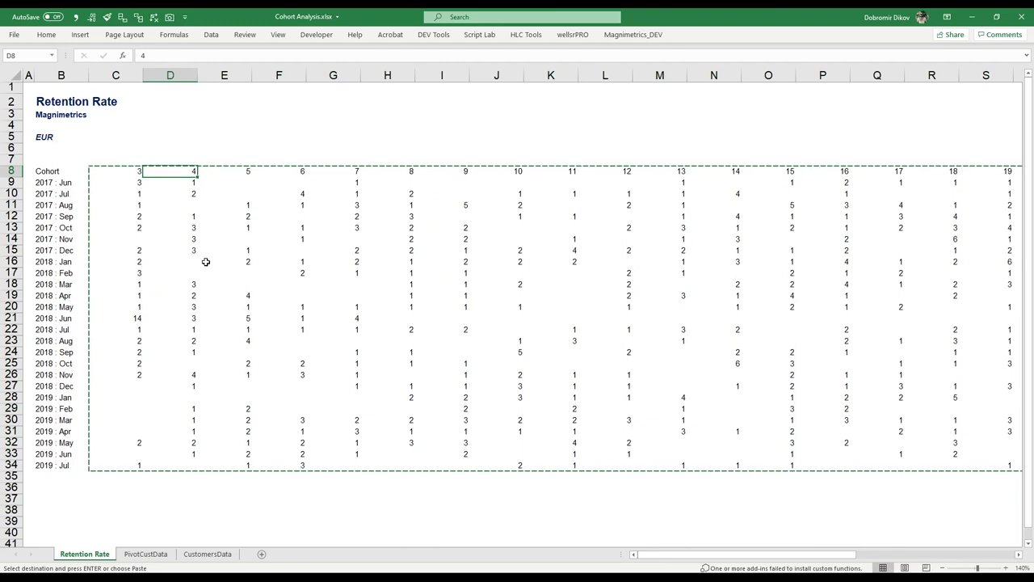
key(Escape)
key(ctrl+Right)
key(ctrl+shift+Down)
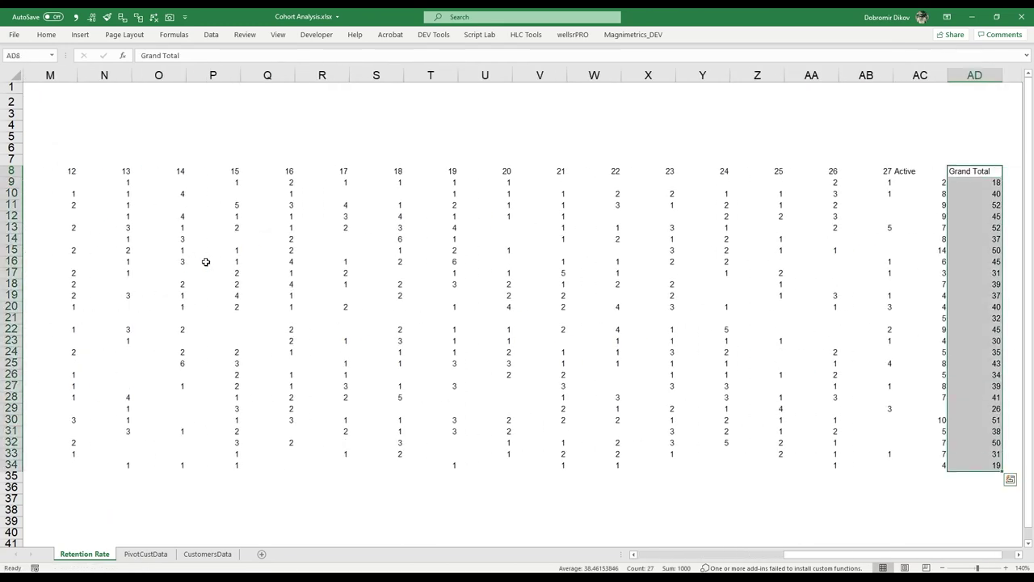
key(ctrl+c)
key(ctrl+Left)
key(ctrl+Left)
key(Right)
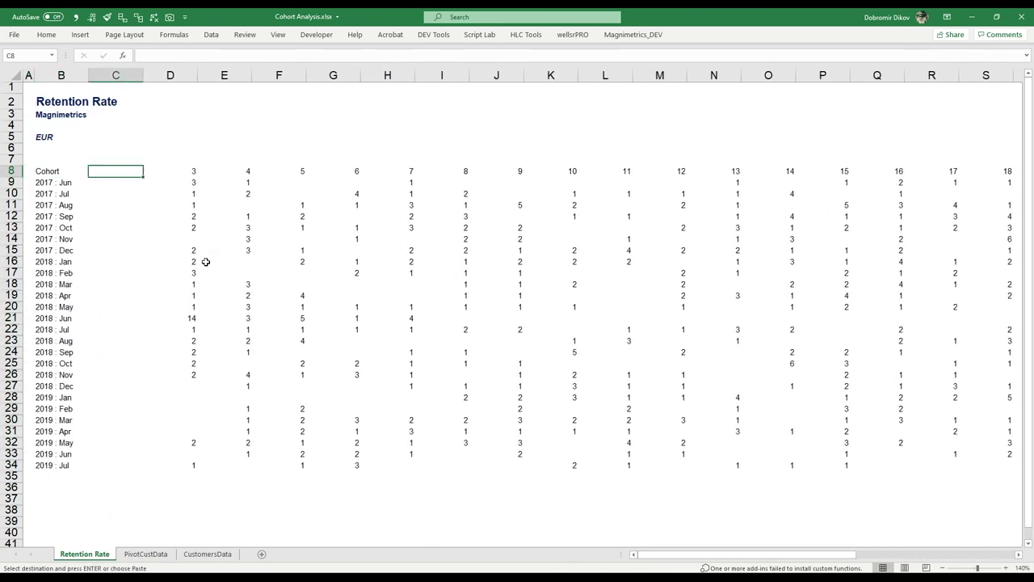
key(ctrl+v)
Step: Head the totals column in C8 'Subscribed'
key(Escape)
text(Sub)
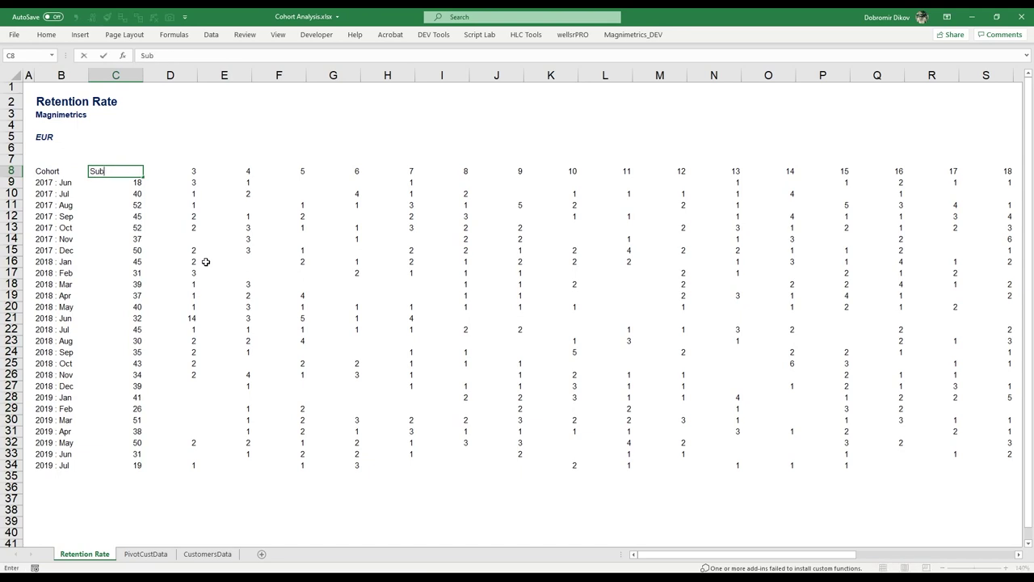
key(Return)
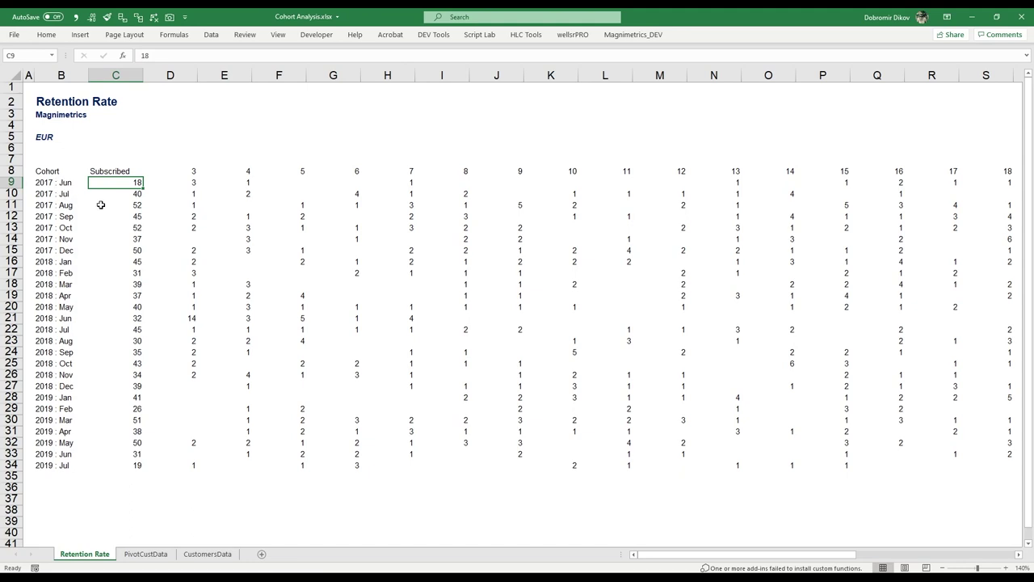
Step: Check the monthly counts and month-number headers across the cohort table
key(Right)
key(Right)
key(Right)
key(Right)
key(Right)
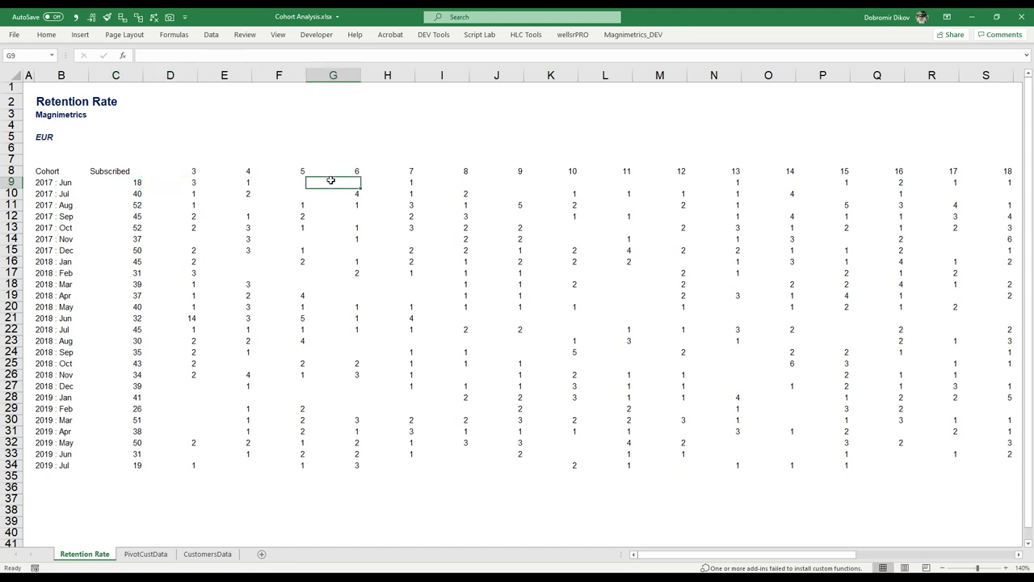
click(711, 184)
click(712, 250)
click(768, 251)
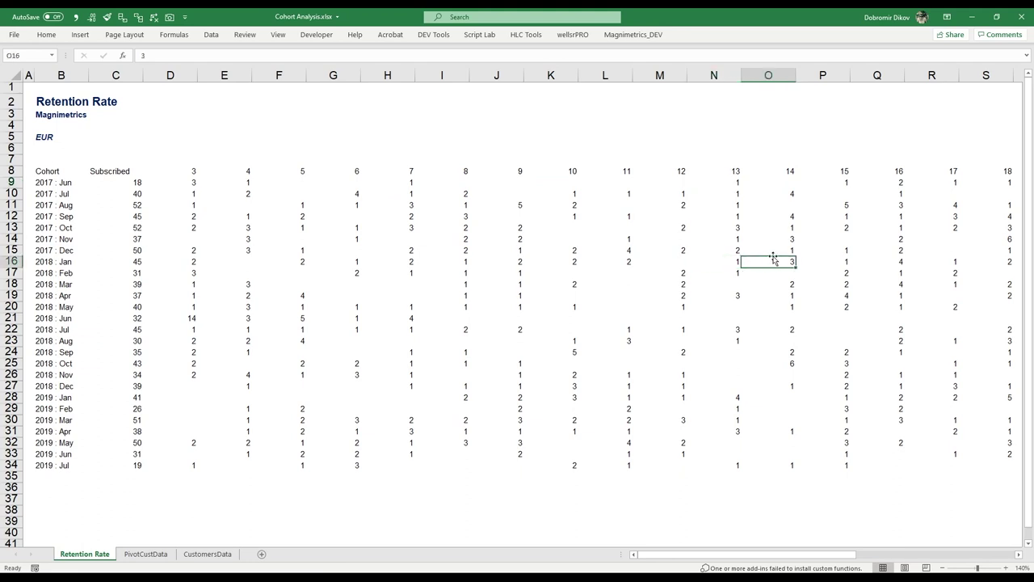
click(792, 228)
click(788, 171)
click(832, 171)
click(925, 172)
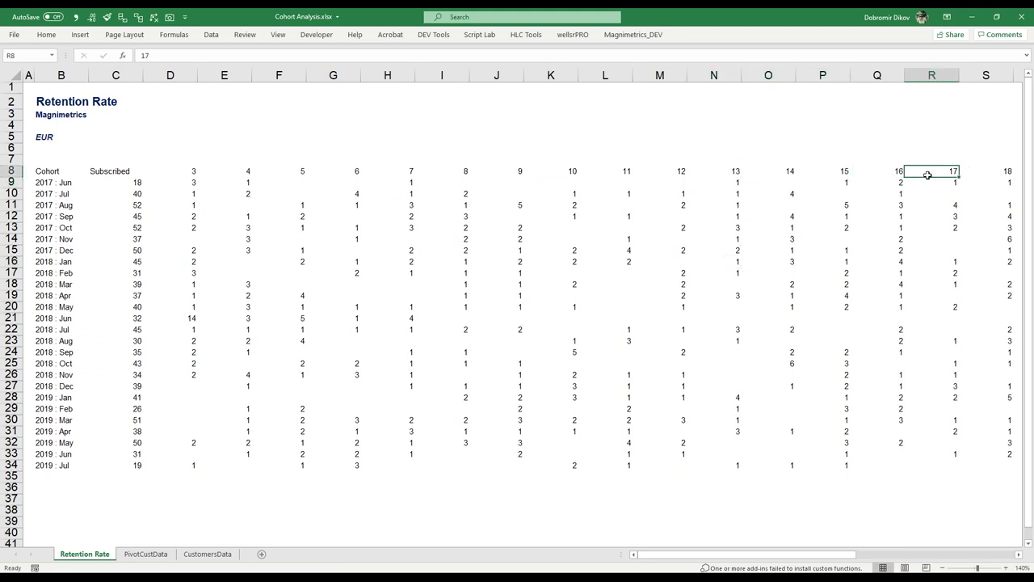
click(979, 174)
key(ctrl+Left)
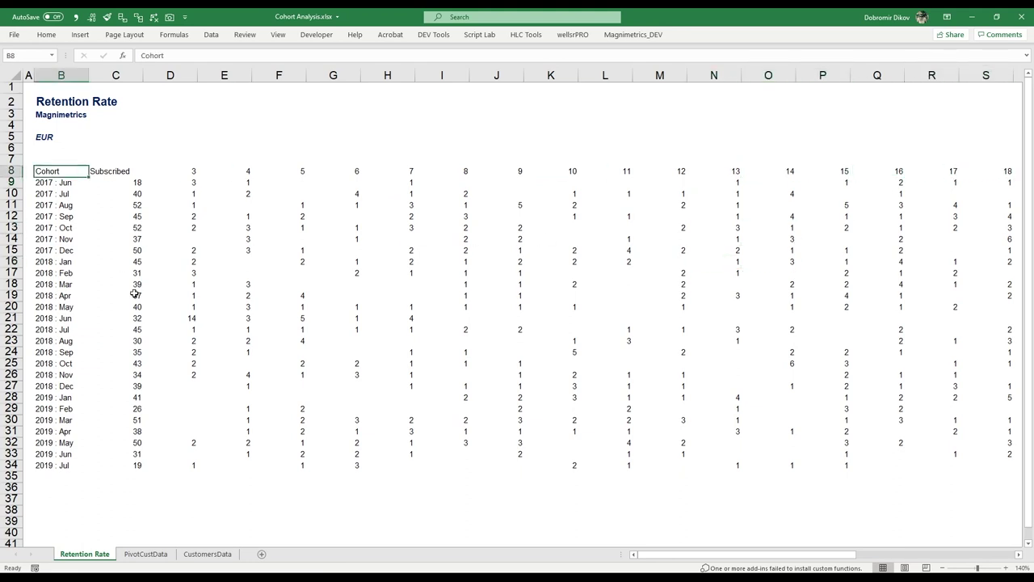
Step: Duplicate the cohort table rows 8–35 by inserting the copied cells at row 8
key(ctrl+shift+Right)
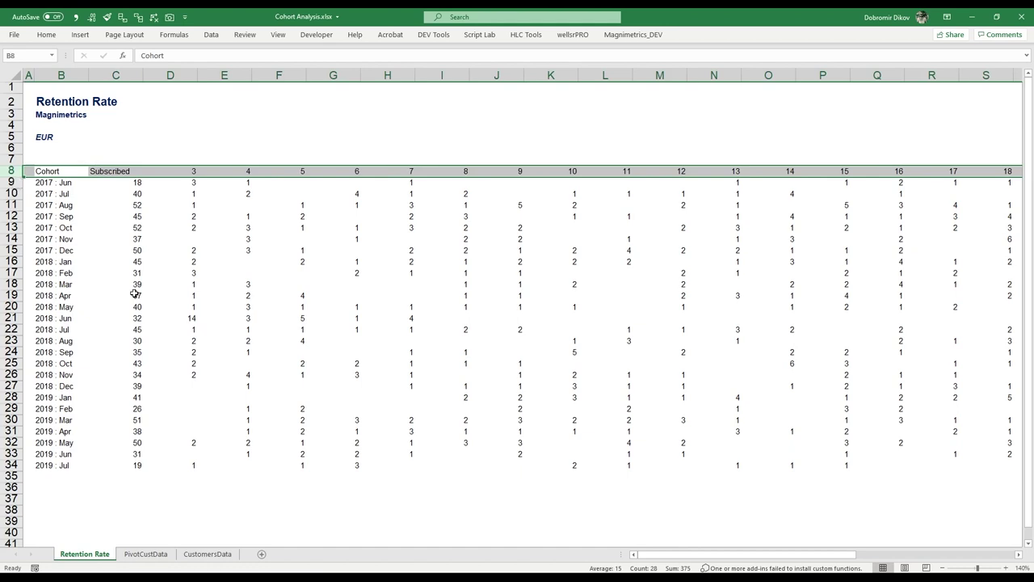
key(shift+Down)
key(shift+Down)
key(shift+Down)
key(shift+Down)
key(shift+Down)
key(shift+Down)
key(shift+Down)
key(shift+Down)
key(shift+Down)
key(shift+Down)
key(shift+Down)
key(shift+Down)
key(shift+Down)
key(shift+Down)
key(shift+Down)
key(shift+Down)
key(shift+Down)
key(shift+Down)
key(shift+Down)
key(shift+Down)
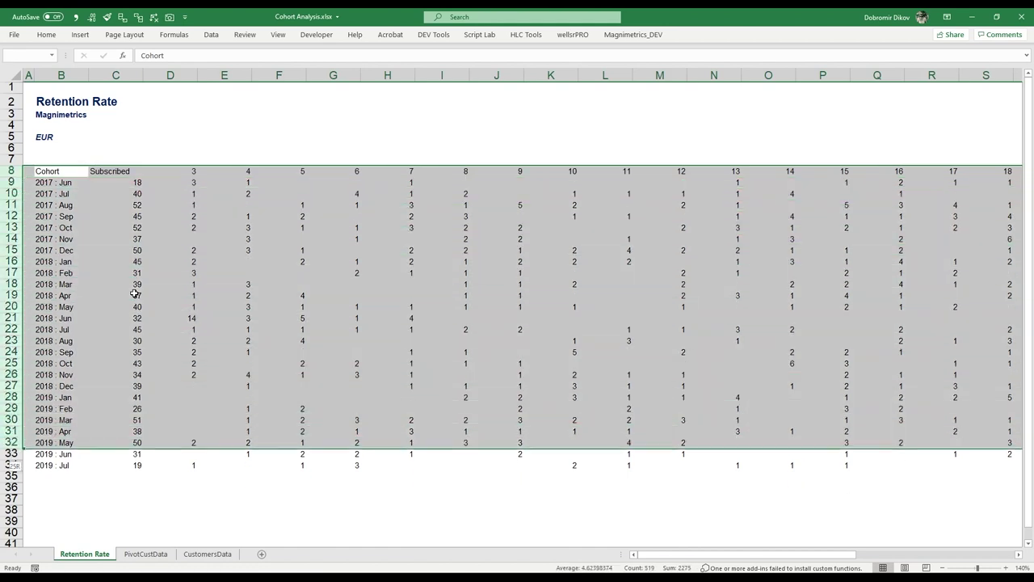
key(shift+Down)
key(shift+Down)
key(shift+Down)
key(ctrl+c)
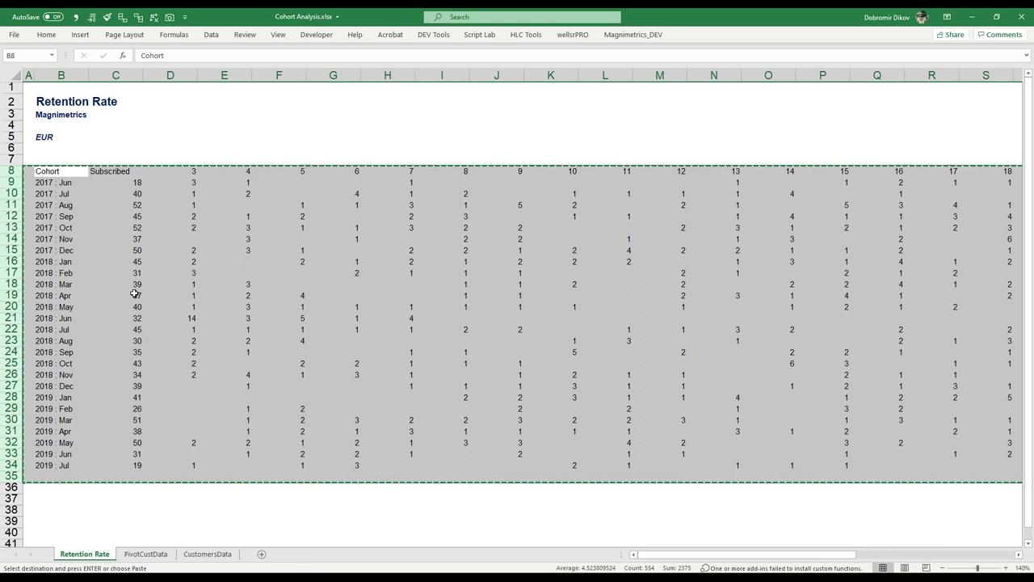
key(ctrl+shift+Up)
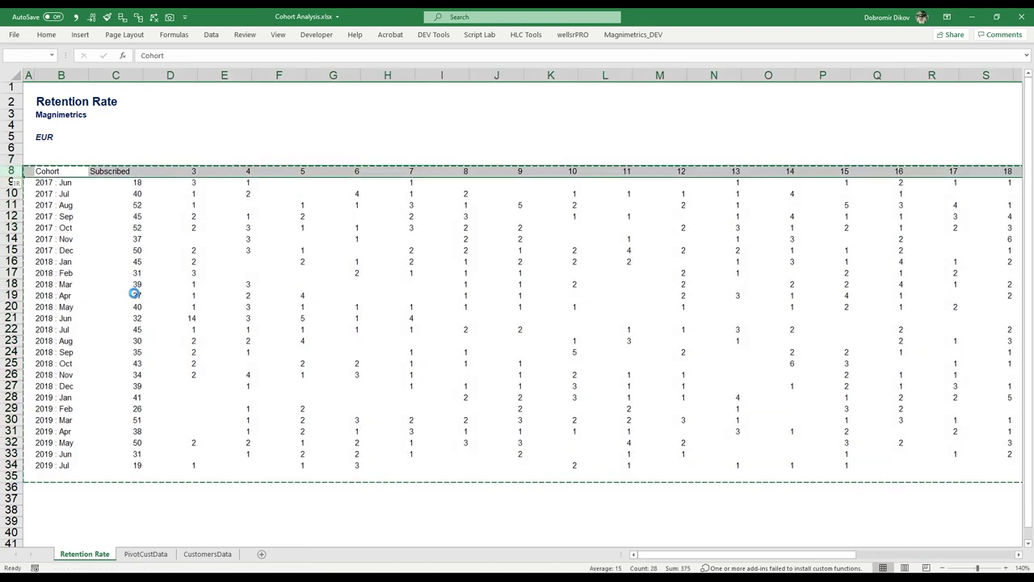
key(ctrl+shift+plus)
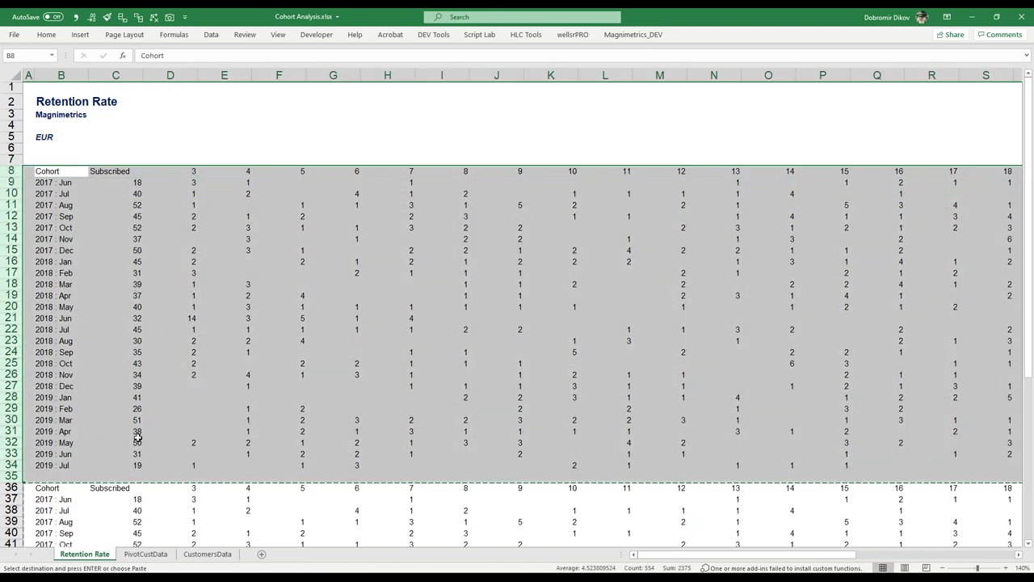
click(112, 328)
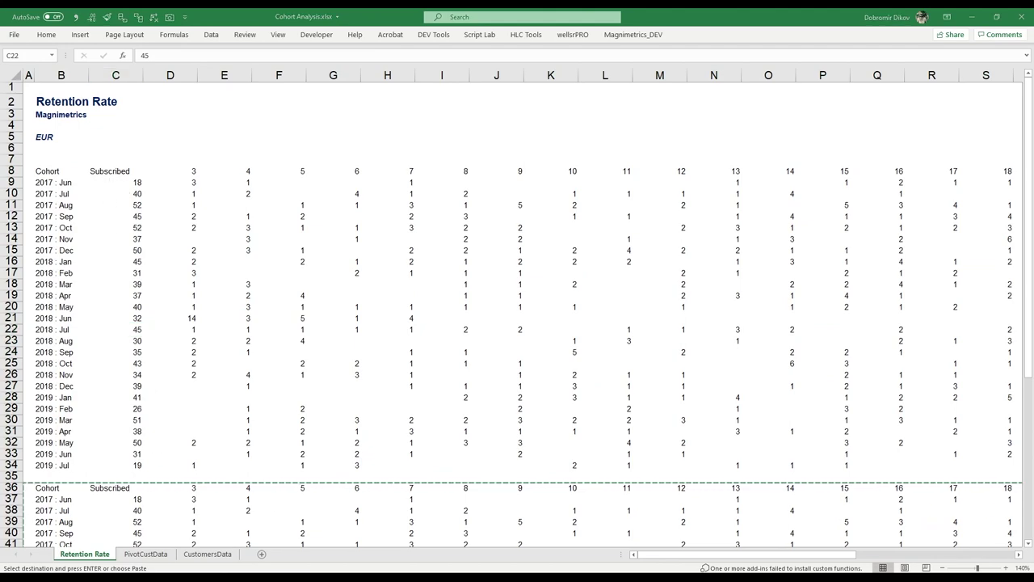
Step: Make the row 36 header bold with light blue fill and copy that formatting onto row 8
click(65, 488)
key(ctrl+shift+Right)
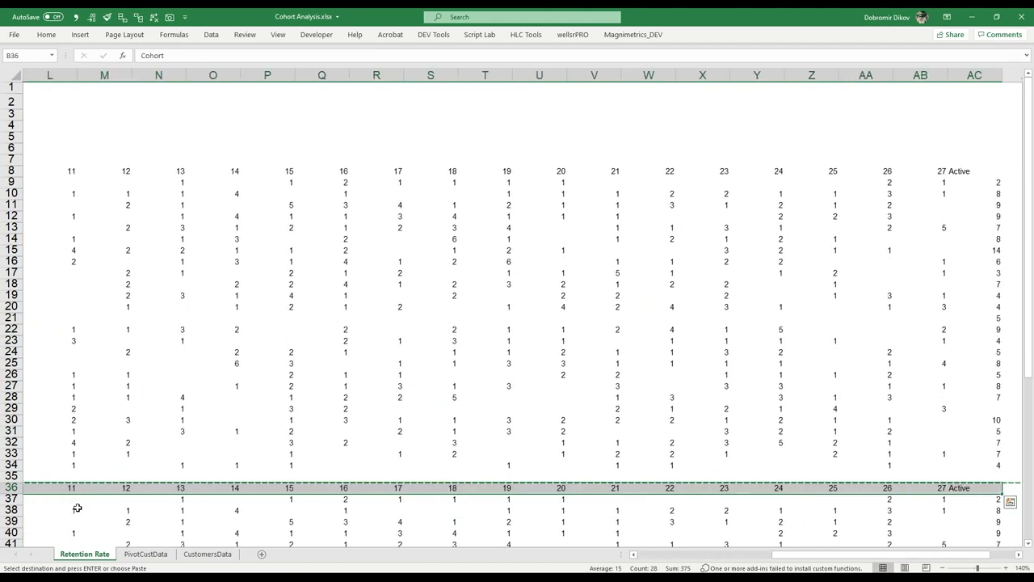
key(Return)
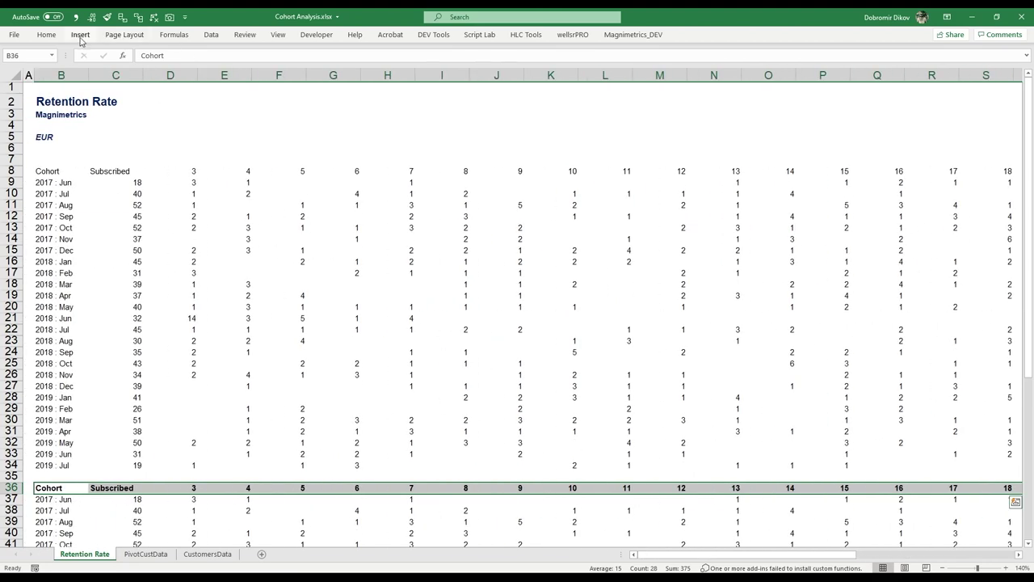
click(46, 35)
click(183, 74)
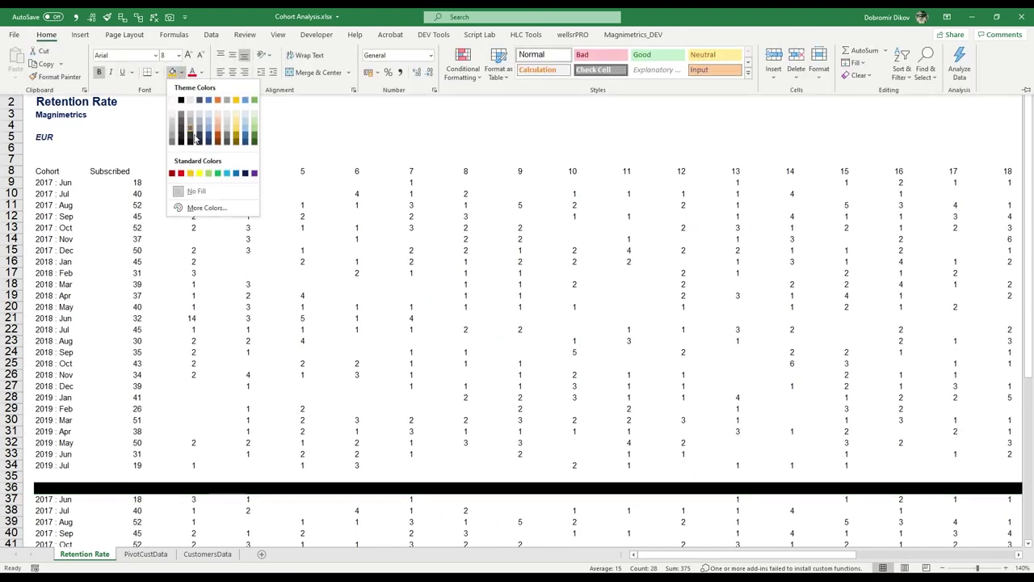
click(247, 119)
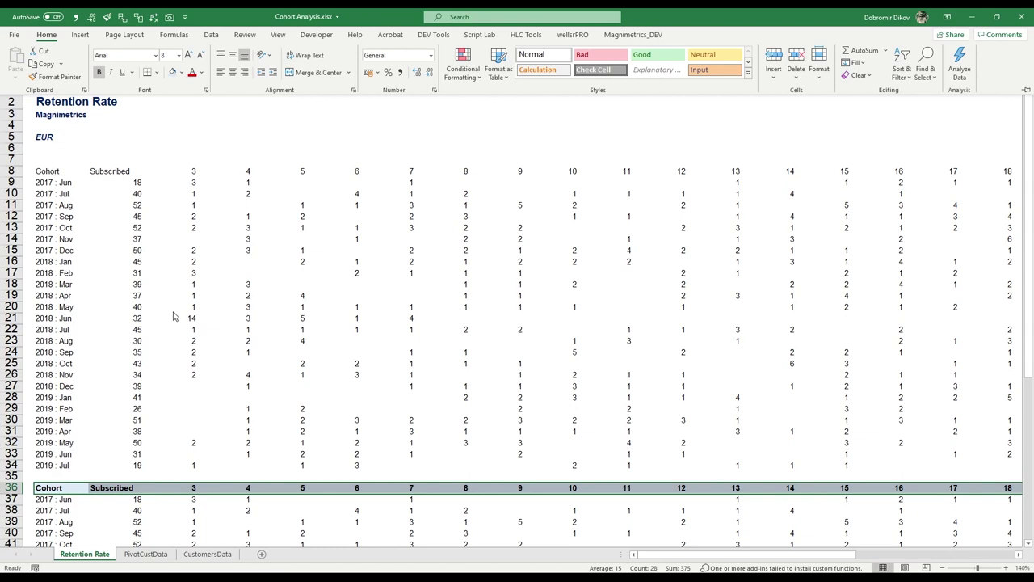
key(ctrl+c)
click(54, 170)
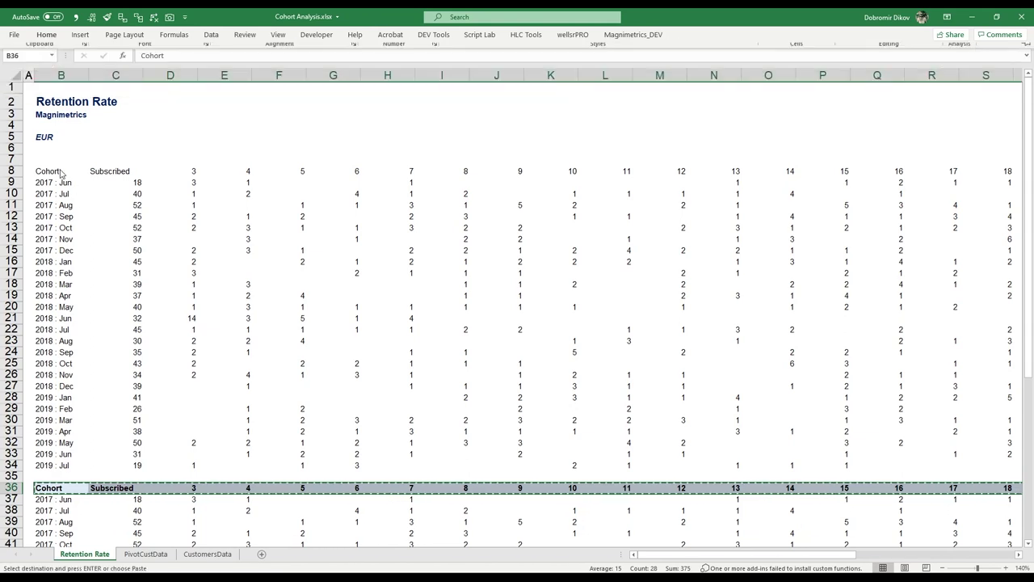
key(ctrl+v)
Step: Enter =C9-D37 in D9 as the remaining-subscribers formula
click(192, 182)
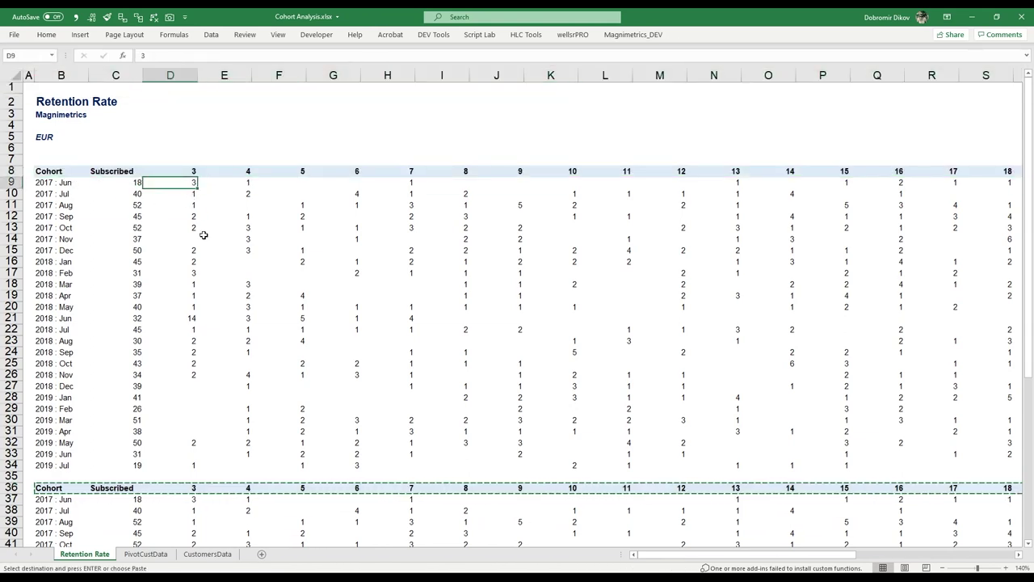
key(Escape)
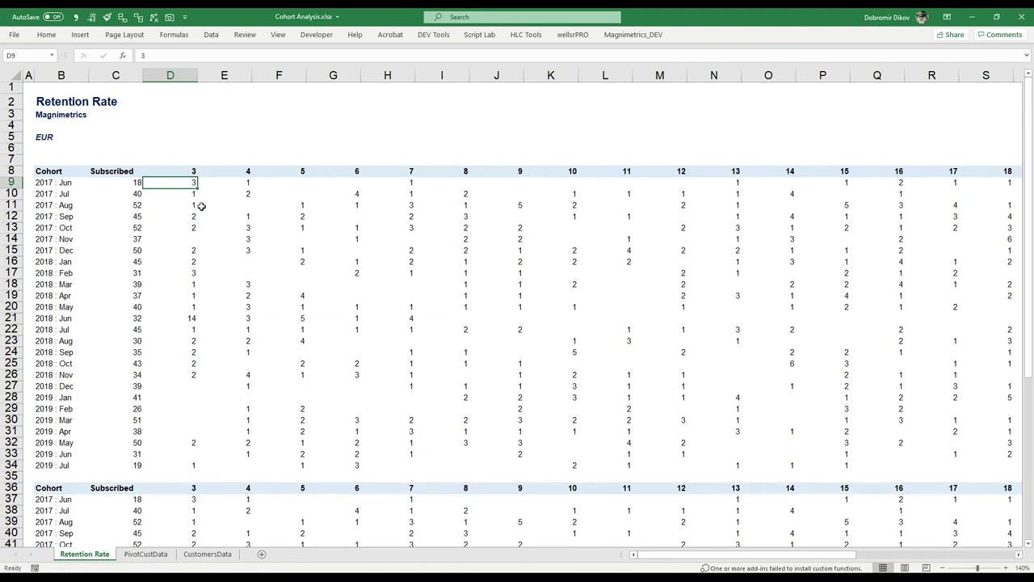
text(=)
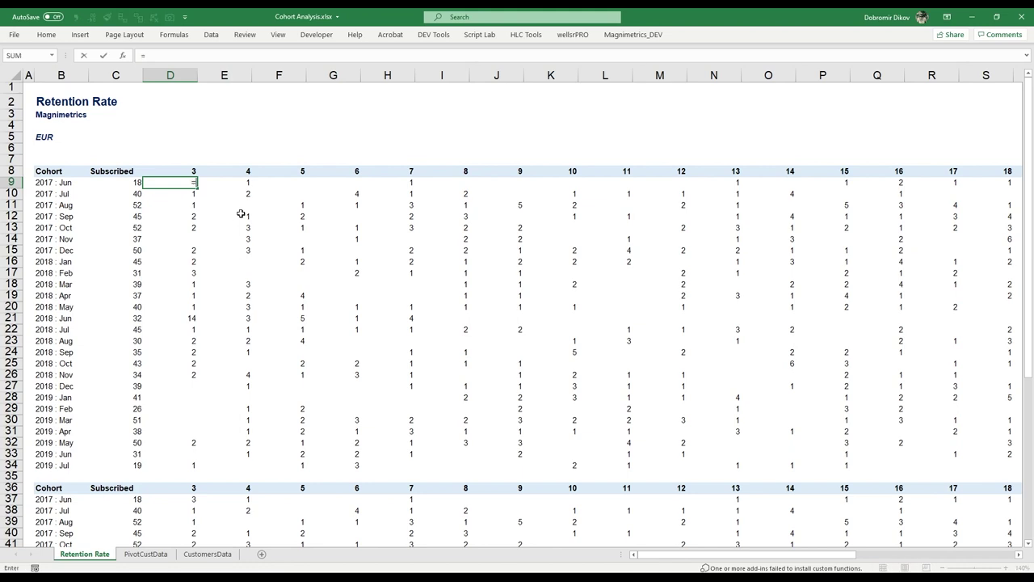
key(Left)
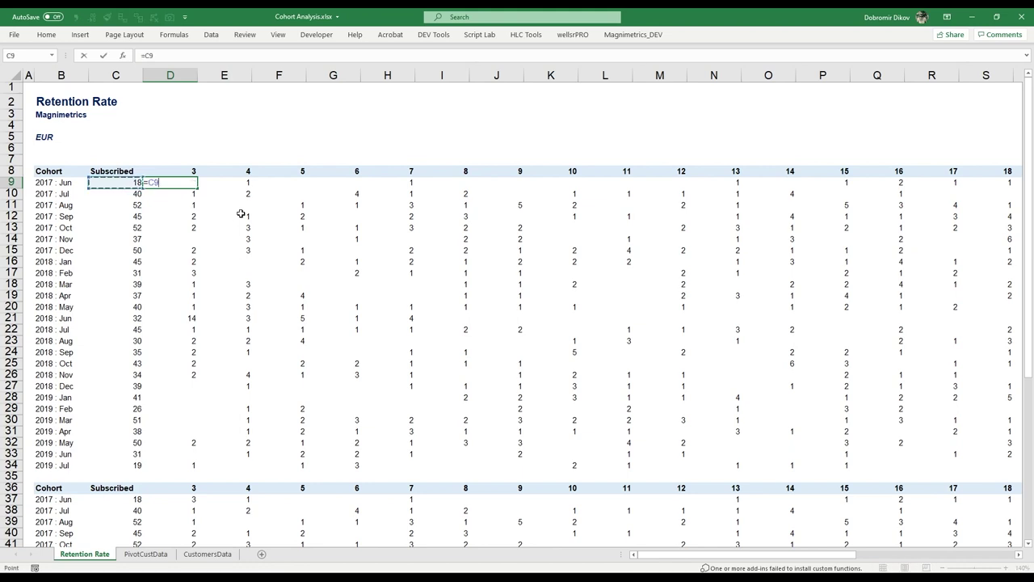
text(-)
click(182, 501)
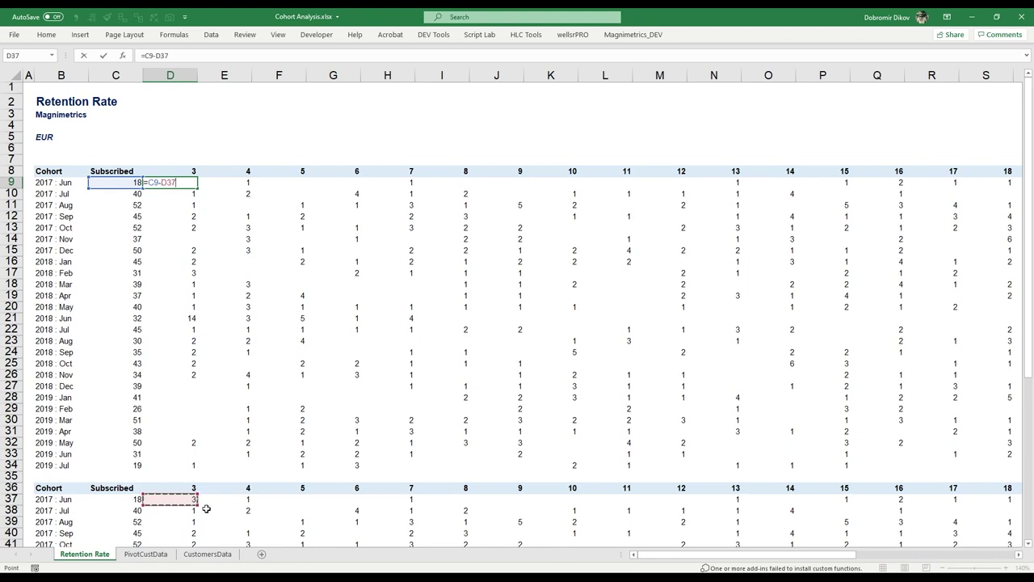
key(ctrl+Return)
Step: Fill the D9 formula right to the Active column and down to row 34
key(shift+Right)
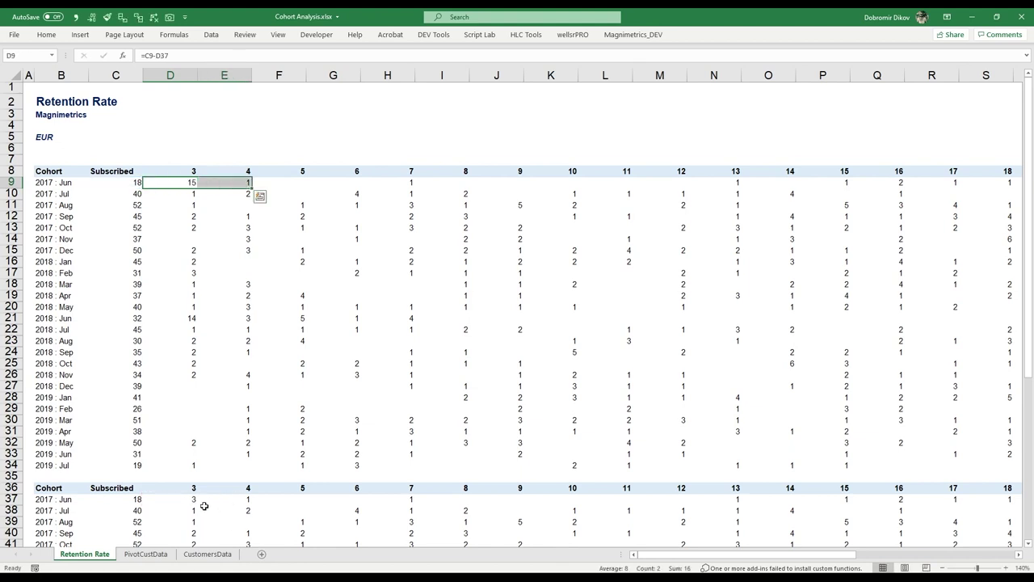
key(ctrl+r)
key(shift+Right)
key(shift+Right)
key(shift+Right)
key(shift+Right)
key(shift+Left)
key(ctrl+r)
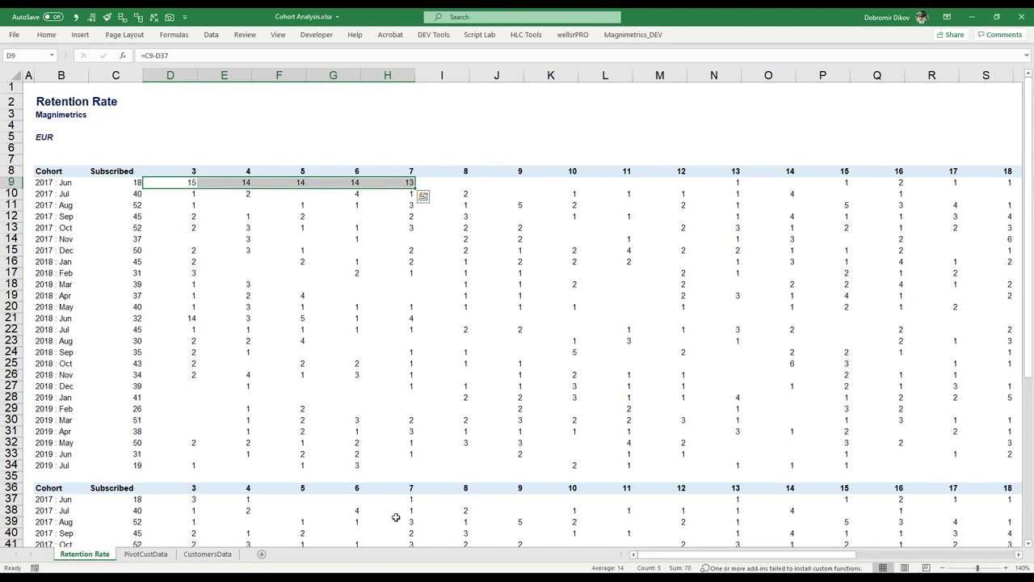
key(shift+Right)
key(shift+Right)
key(shift+Right)
key(shift+Right)
key(shift+Right)
key(shift+Right)
key(shift+Right)
key(shift+Right)
key(shift+Right)
key(shift+Right)
key(shift+Right)
key(shift+Right)
key(shift+Right)
key(shift+Right)
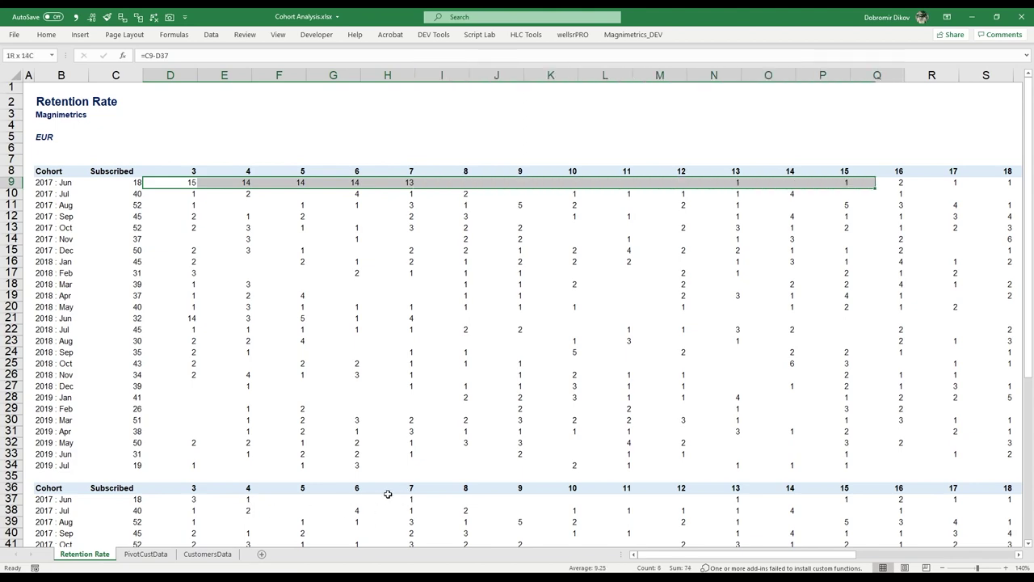
key(shift+Right)
key(shift+Right)
key(shift+Right)
key(shift+Right)
key(shift+Right)
key(shift+Right)
key(shift+Right)
key(shift+Down)
key(shift+Down)
key(shift+Down)
key(shift+Down)
key(shift+Down)
key(shift+Down)
key(shift+Down)
key(shift+Down)
key(shift+Down)
key(shift+Down)
key(shift+Down)
key(shift+Down)
key(shift+Down)
key(shift+Down)
key(shift+Down)
key(shift+Down)
key(shift+Down)
key(shift+Down)
key(shift+Down)
key(shift+Down)
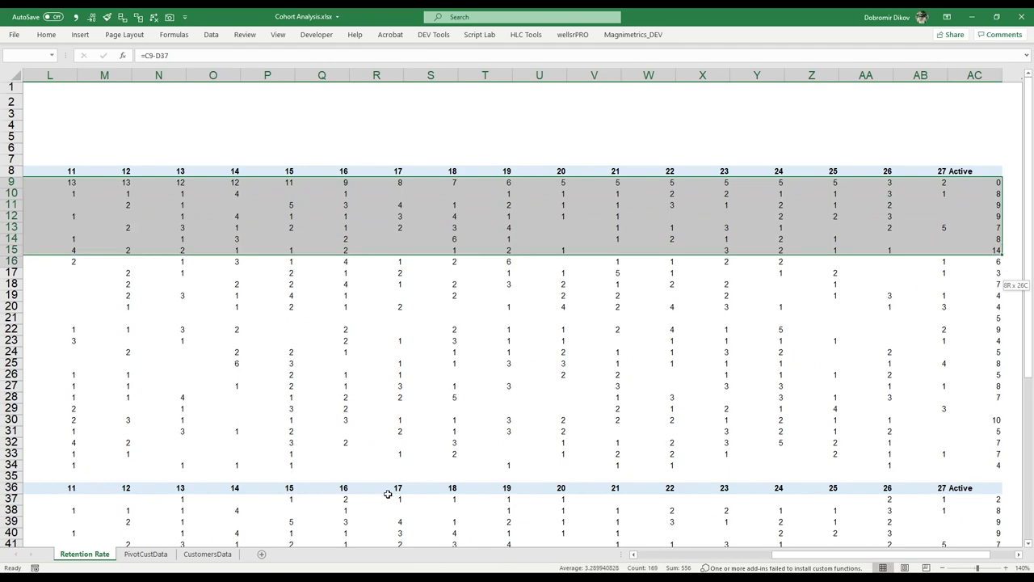
key(shift+Down)
key(shift+Down)
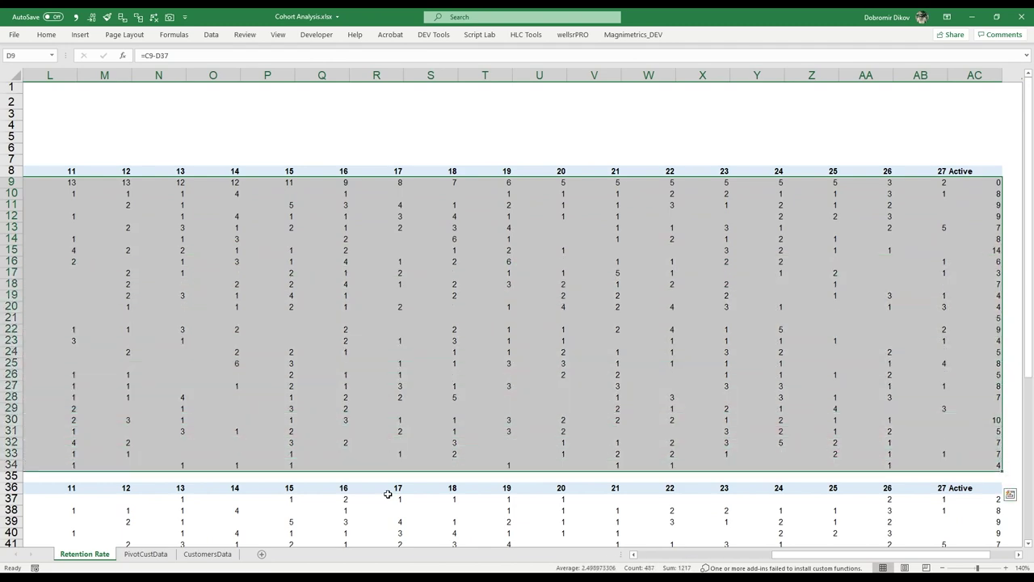
key(ctrl+d)
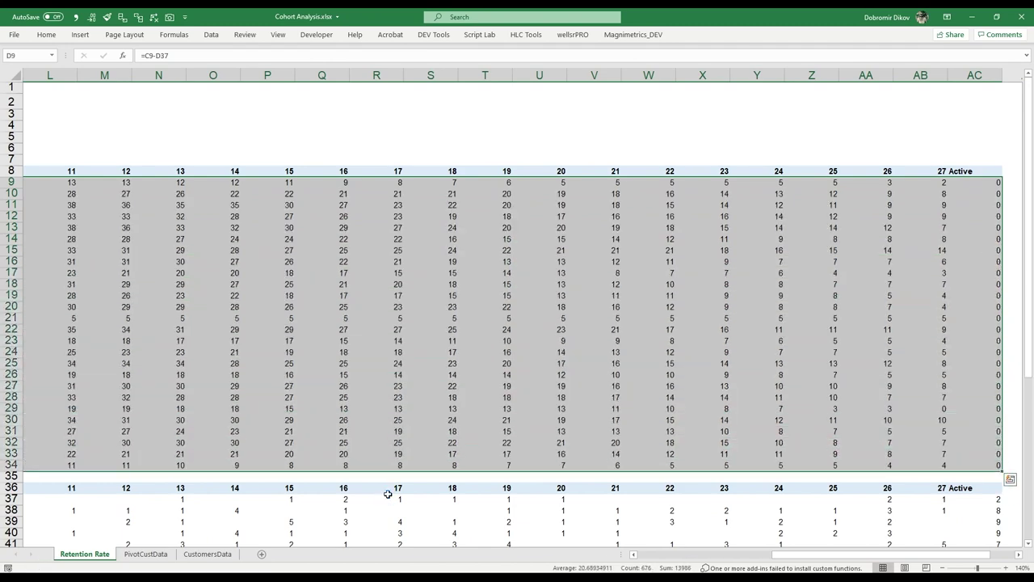
Step: Check the Active column values, which show 0
key(ctrl+Right)
key(Down)
key(Down)
key(Down)
key(Down)
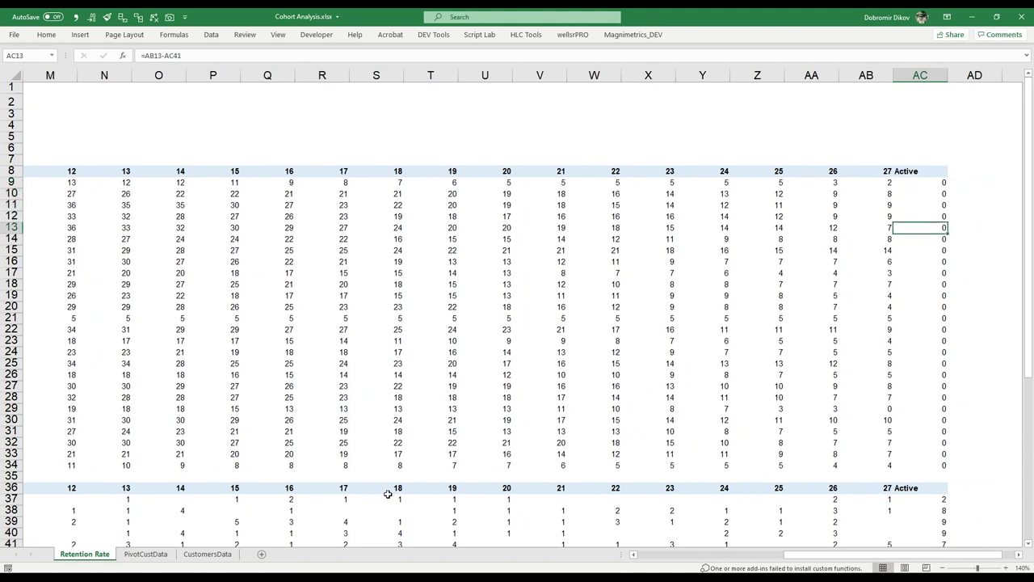
key(Up)
key(Up)
key(Up)
key(Up)
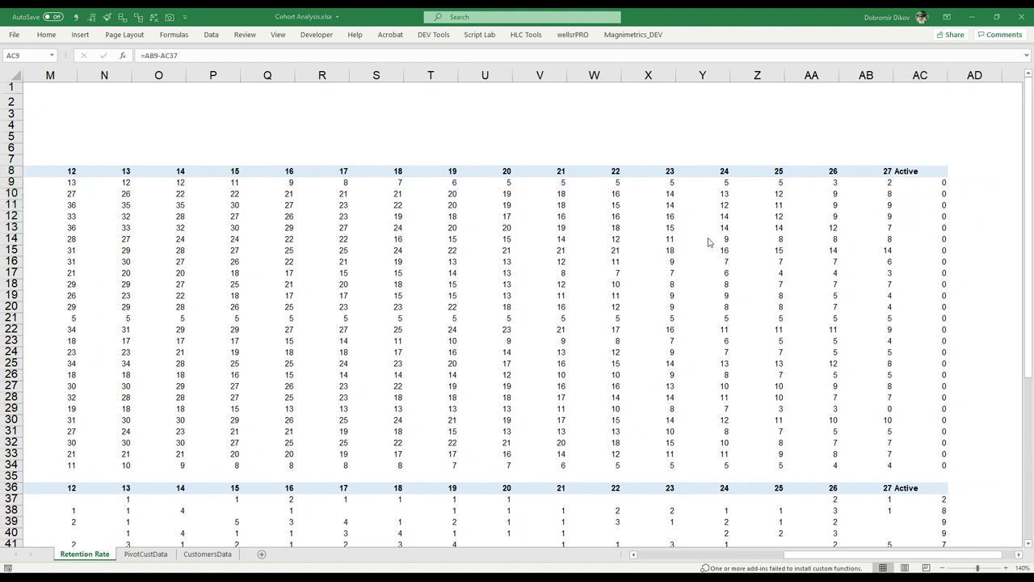
click(913, 80)
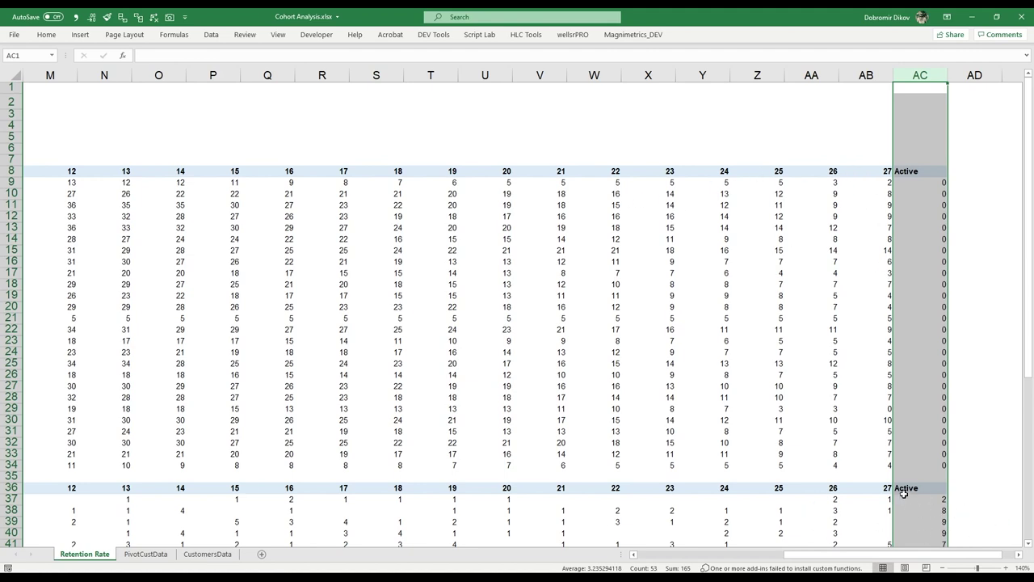
key(ctrl+Home)
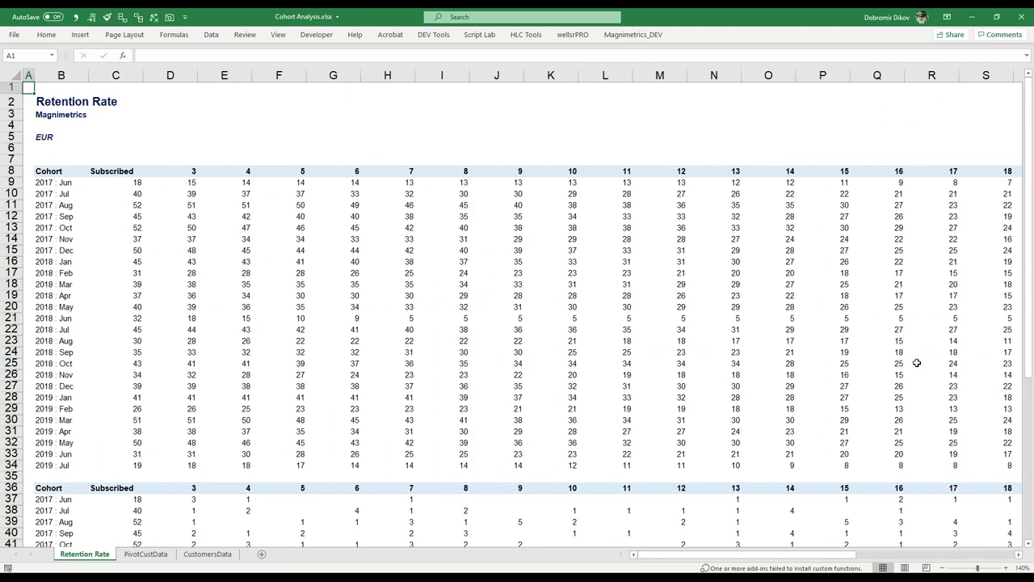
Step: Copy the remaining-subscribers table, rows 8–35, and paste a copy starting at row 36
key(Right)
key(Down)
key(ctrl+Down)
key(ctrl+Down)
key(ctrl+Down)
key(ctrl+shift+Right)
key(shift+Down)
key(shift+Down)
key(shift+Down)
key(shift+Down)
key(shift+Down)
key(shift+Down)
key(shift+Down)
key(shift+Down)
key(shift+Down)
key(shift+Down)
key(shift+Down)
key(shift+Down)
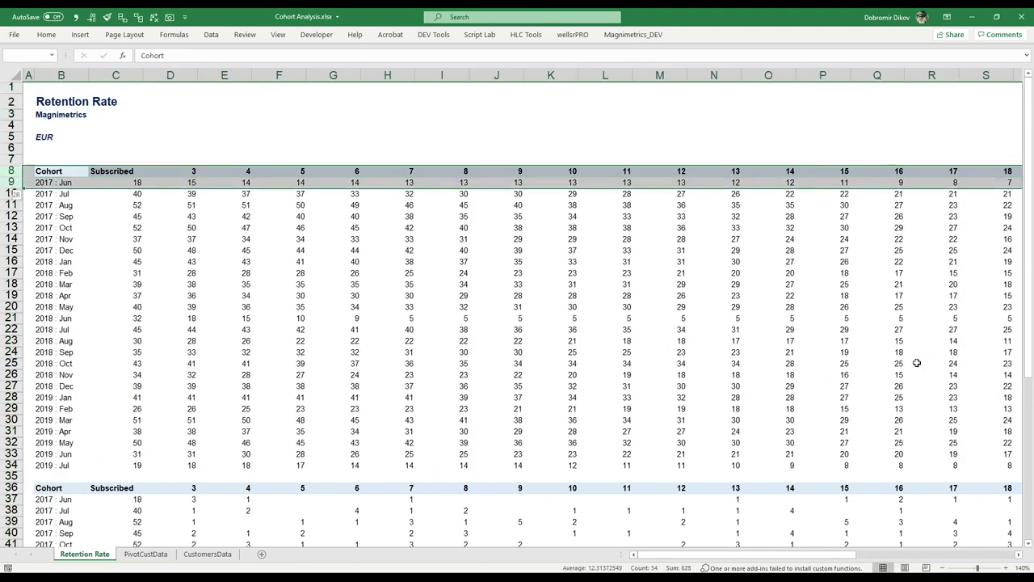
key(shift+Down)
key(shift+Down)
key(shift+Down)
key(shift+Down)
key(shift+Down)
key(shift+Down)
key(shift+Down)
key(shift+Down)
key(shift+Down)
key(shift+Down)
key(shift+Down)
key(shift+Down)
key(shift+Down)
key(shift+Down)
key(shift+Down)
key(ctrl+c)
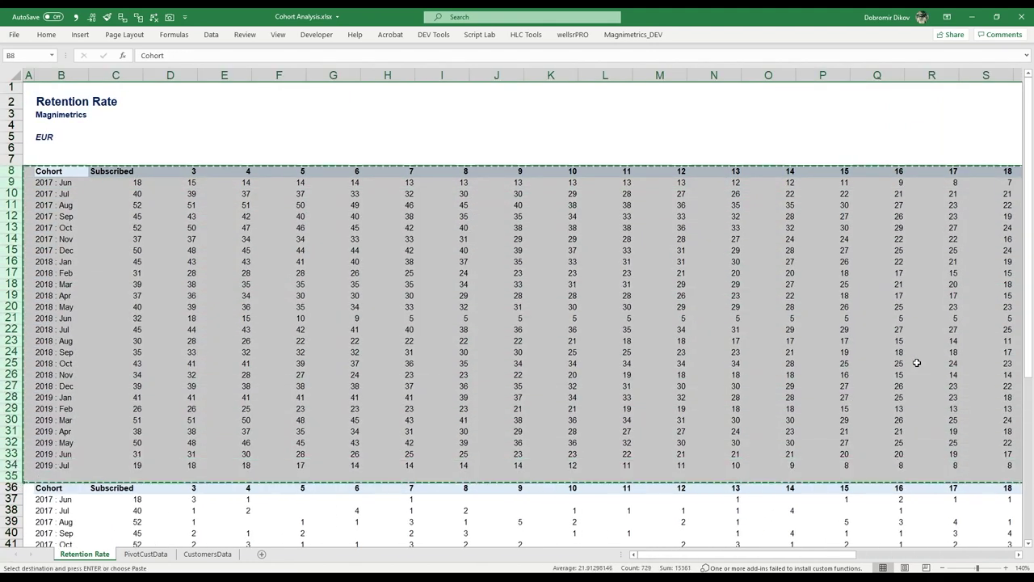
key(Up)
key(Down)
key(ctrl+shift+Right)
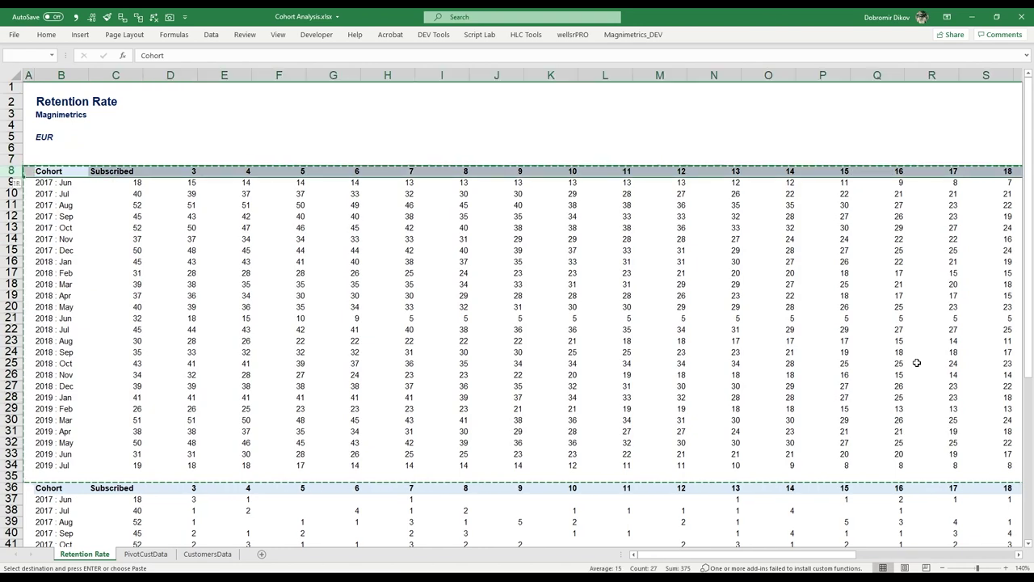
key(ctrl+shift+Down)
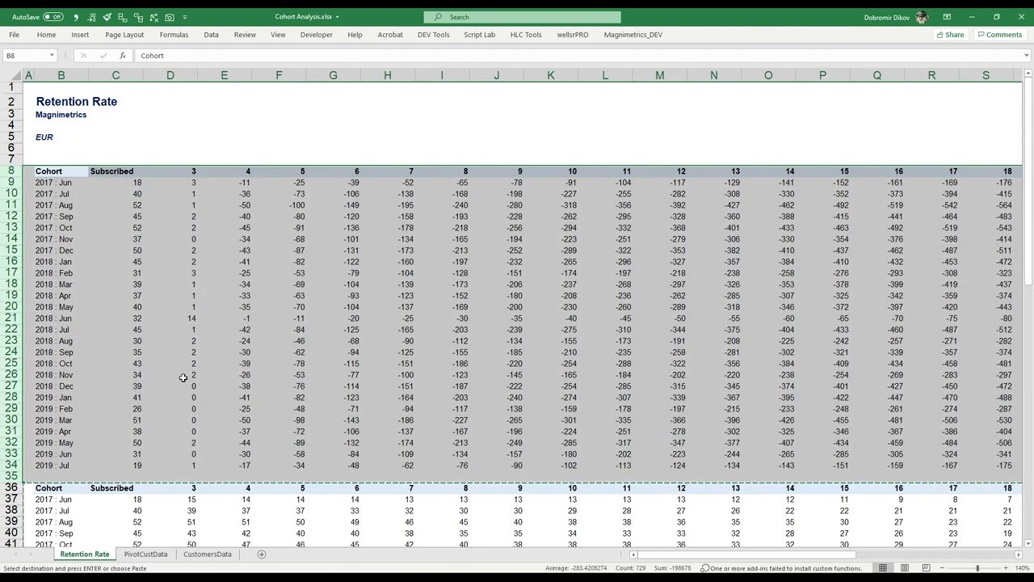
click(116, 317)
Step: Group all rows from 36 downward into a collapsible outline
scroll(116, 317, down, 7)
drag(11, 245, 18, 521)
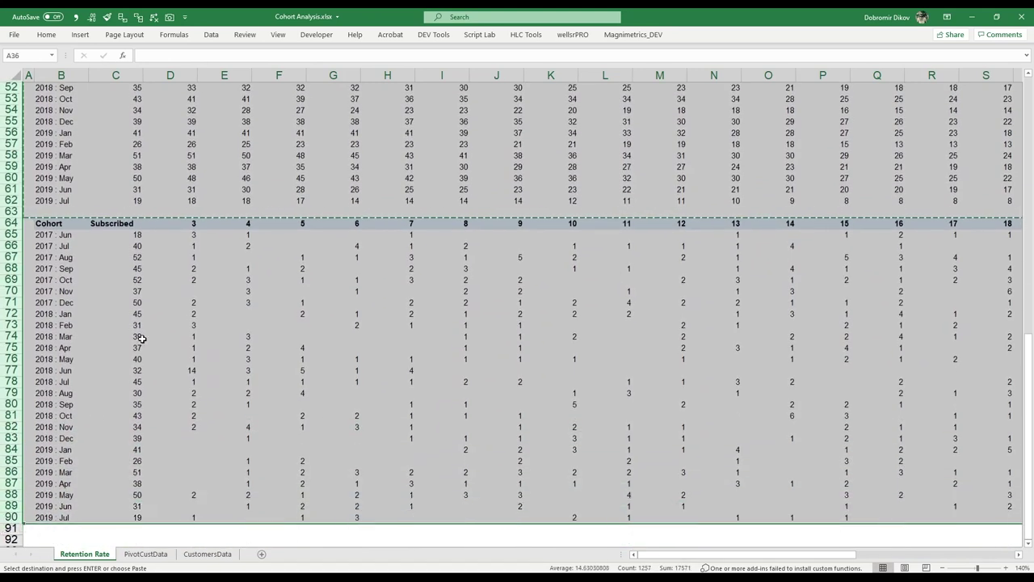
click(211, 35)
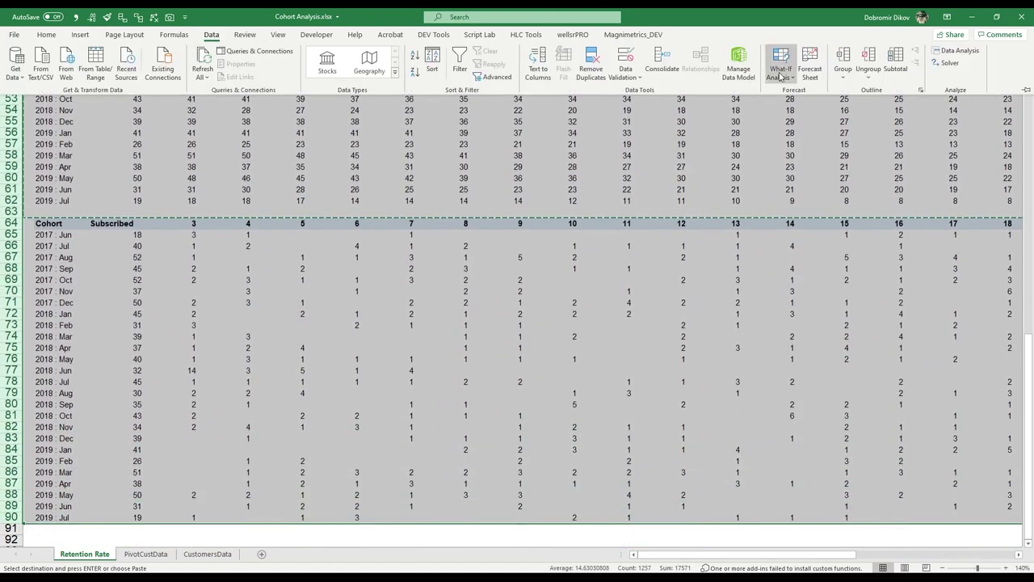
click(843, 61)
Step: Select the top table's header row from B8 across to AB8
scroll(139, 323, up, 15)
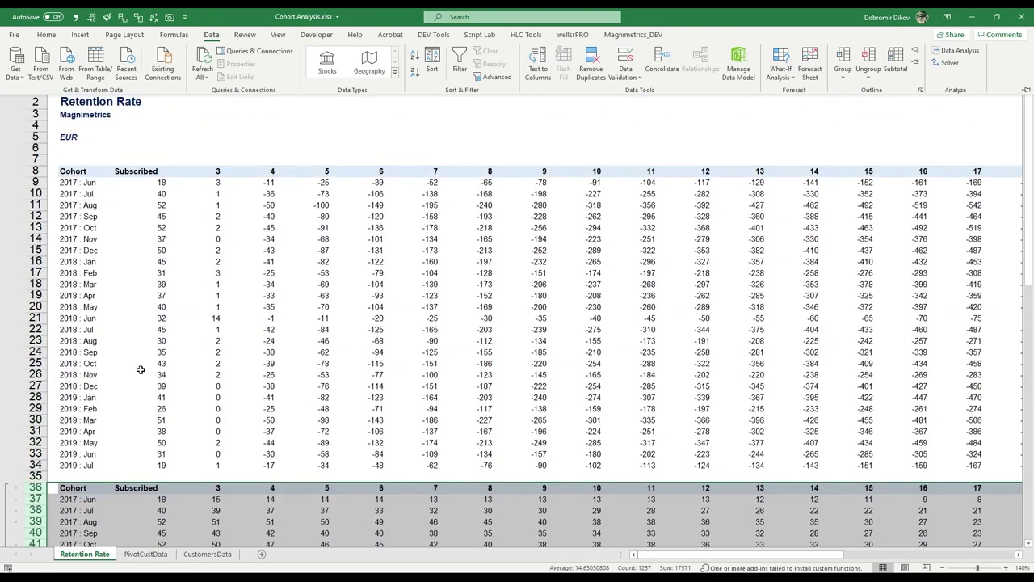
click(138, 243)
key(ctrl+Up)
key(Left)
key(ctrl+shift+Right)
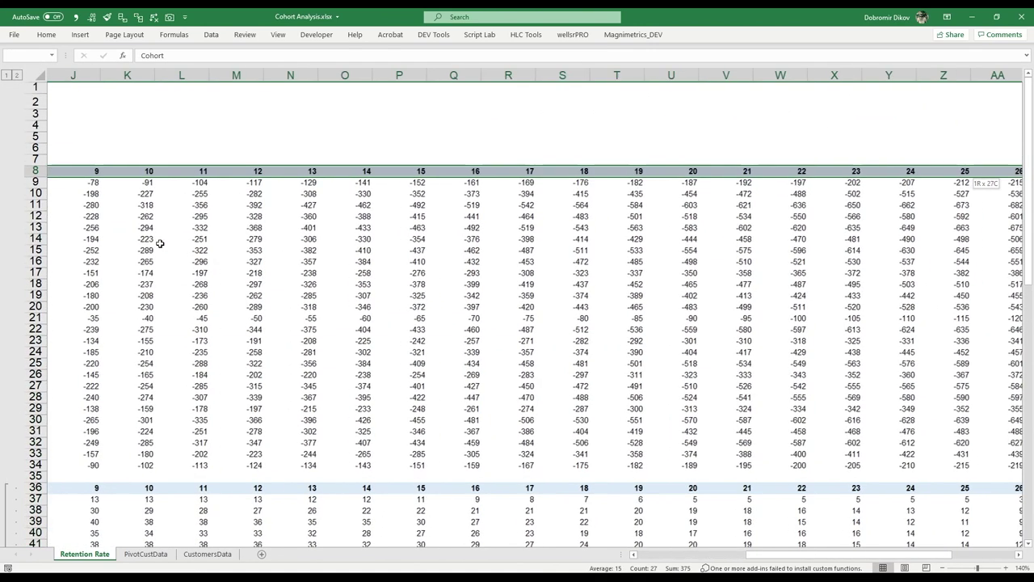
Step: Give the header row a dark blue fill with white text
click(46, 34)
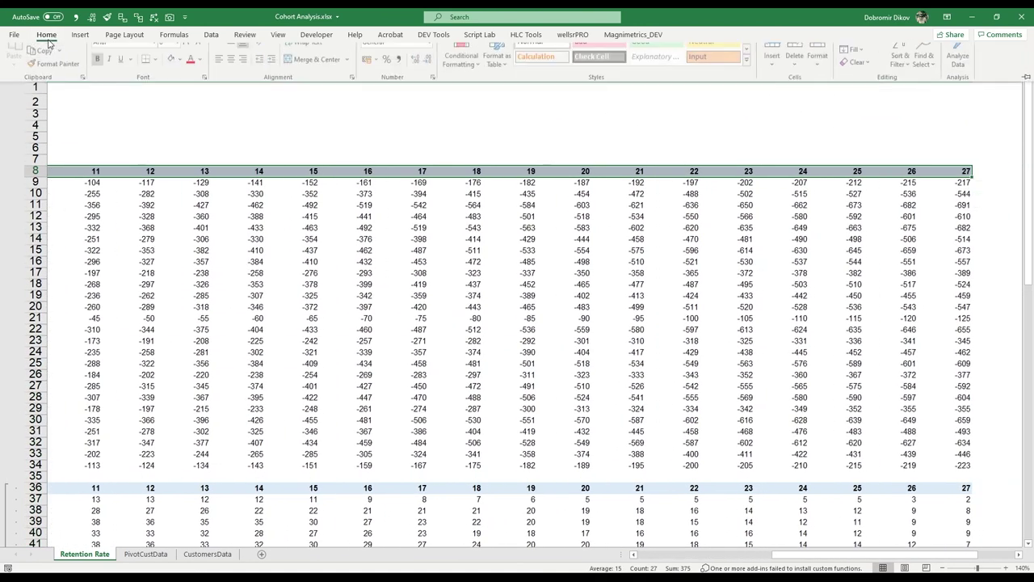
click(181, 72)
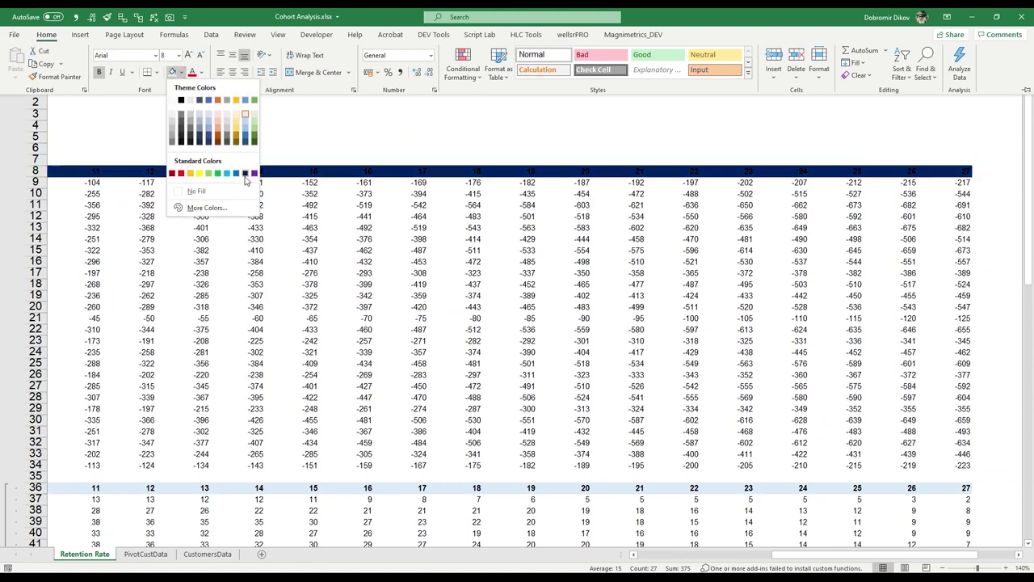
click(245, 173)
scroll(517, 324, left, 10)
click(201, 72)
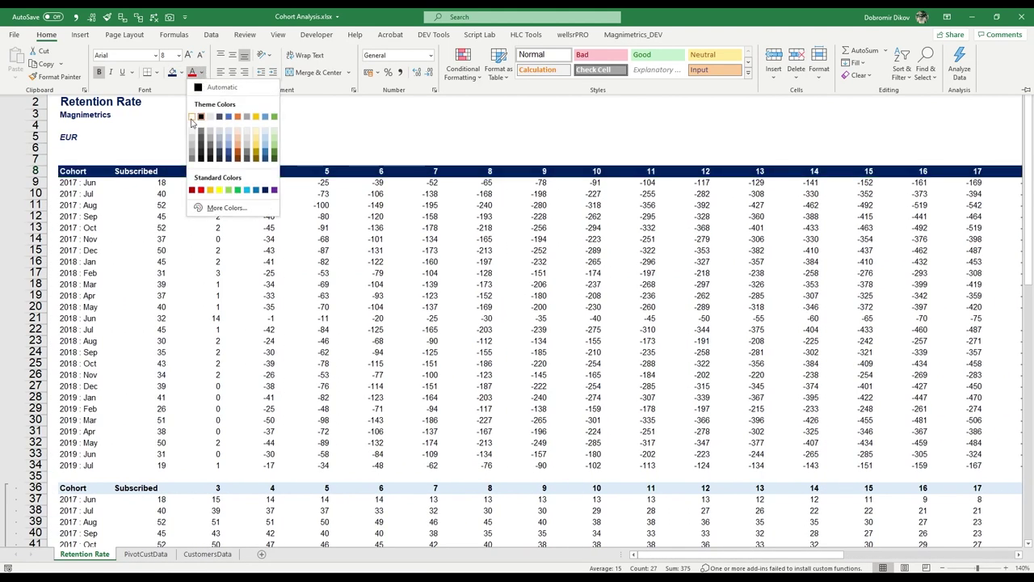
click(192, 116)
Step: Enter '3 months' as the first month header in row 8
click(218, 171)
click(214, 170)
text(3 mo)
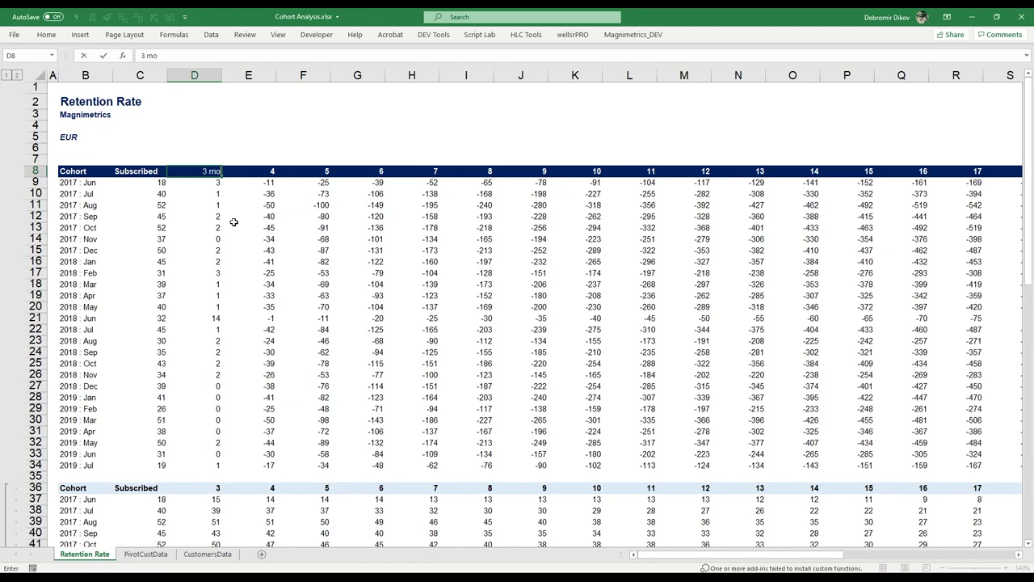
text(nths)
key(ctrl+Return)
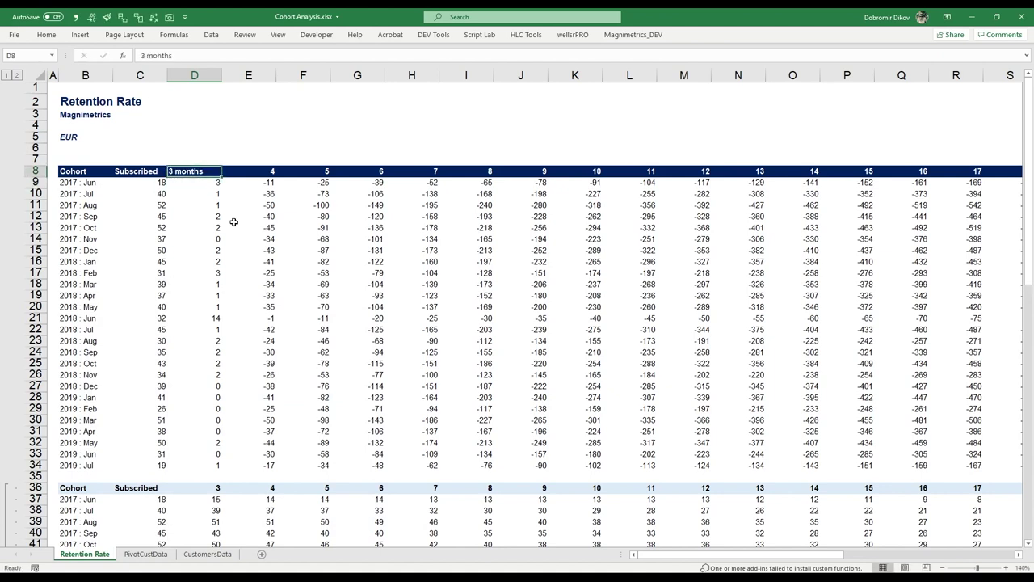
Step: Build the E8 header as a formula joining E36 with 'months'
key(Right)
text(=)
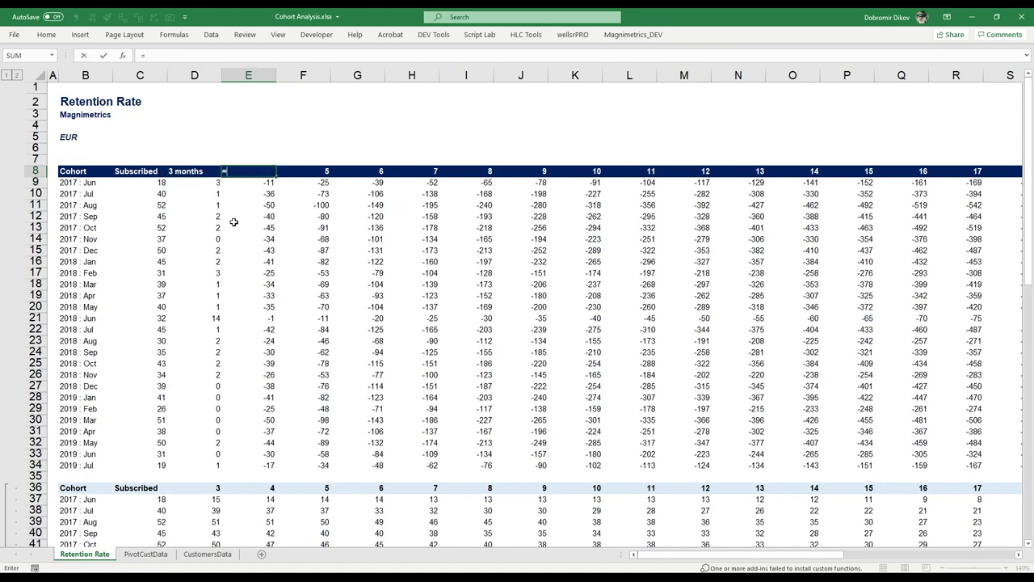
key(ctrl+Down)
key(Down)
key(Down)
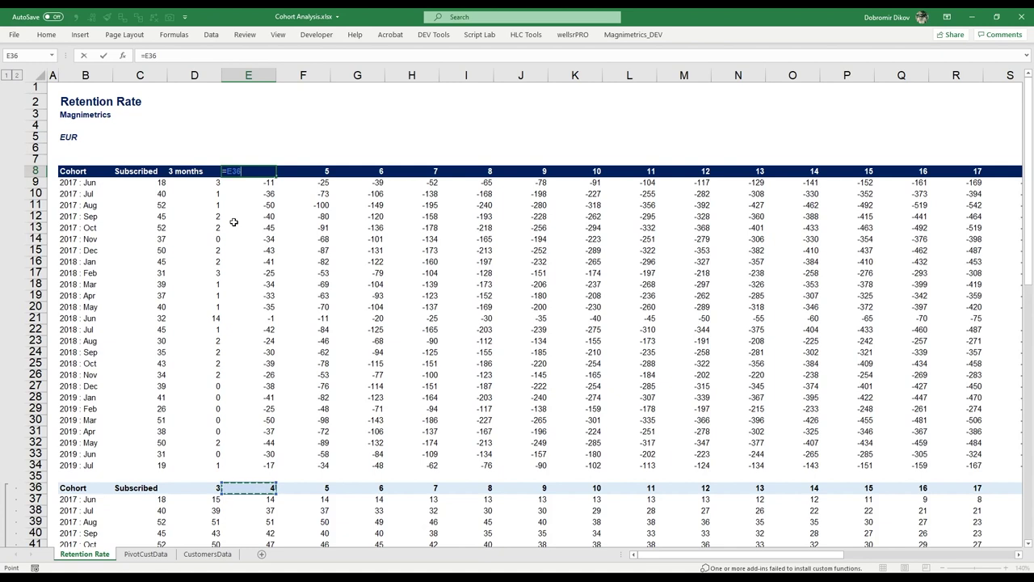
text(& "months)
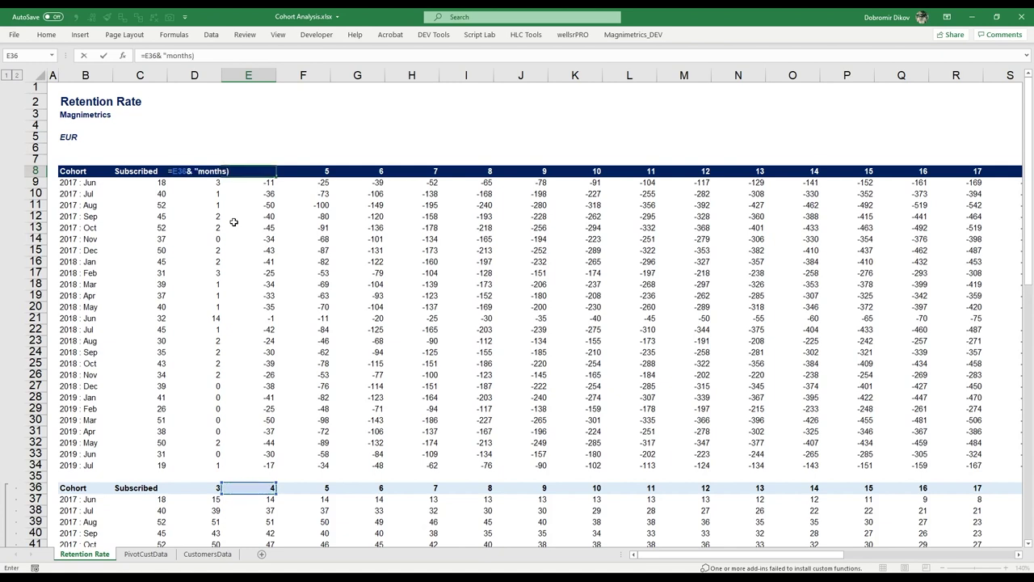
key(ctrl+Return)
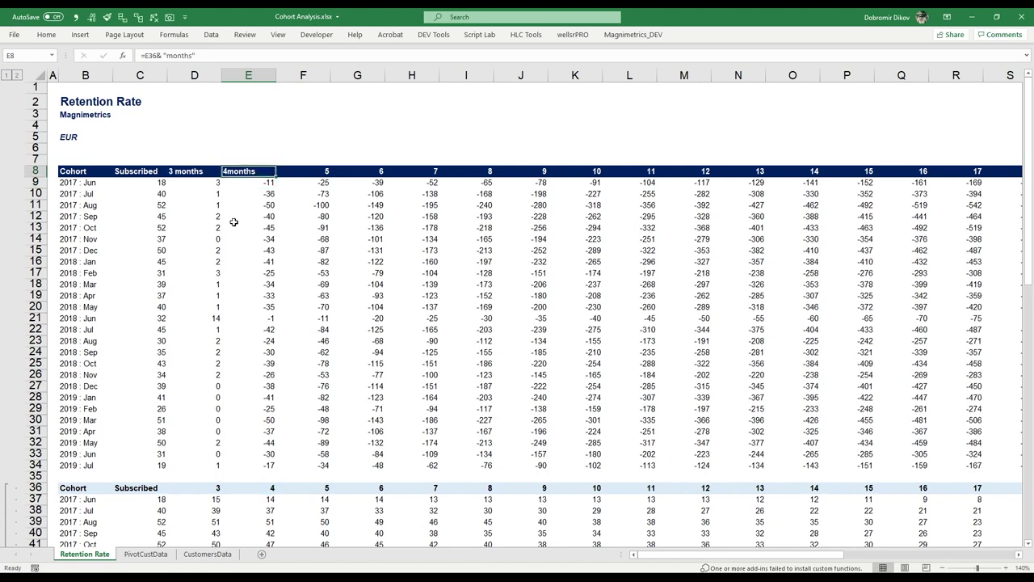
Step: Fix E8 to =E36&" months" and paste it across the headers through 27 months
key(F2)
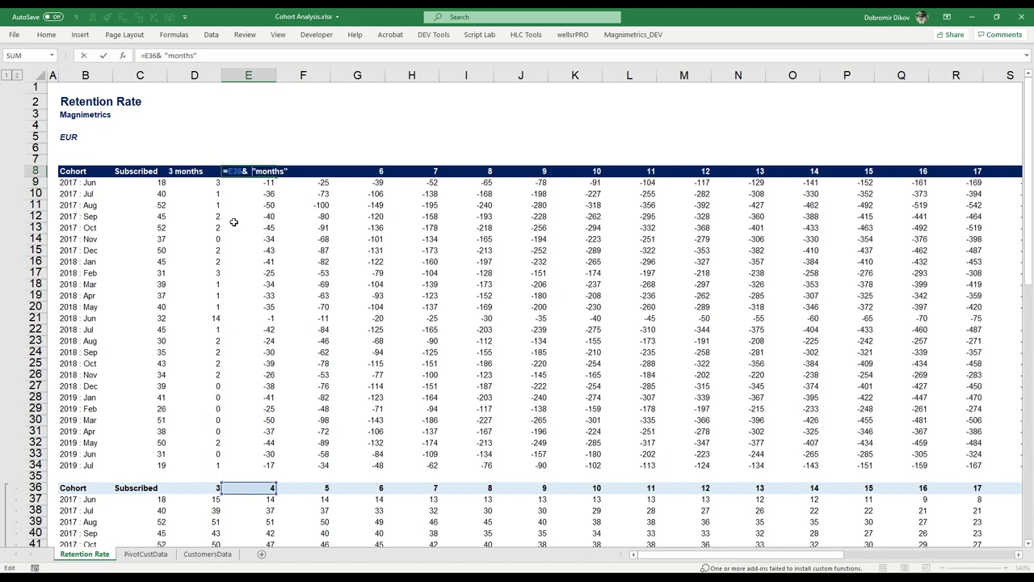
key(Right)
key(ctrl+Return)
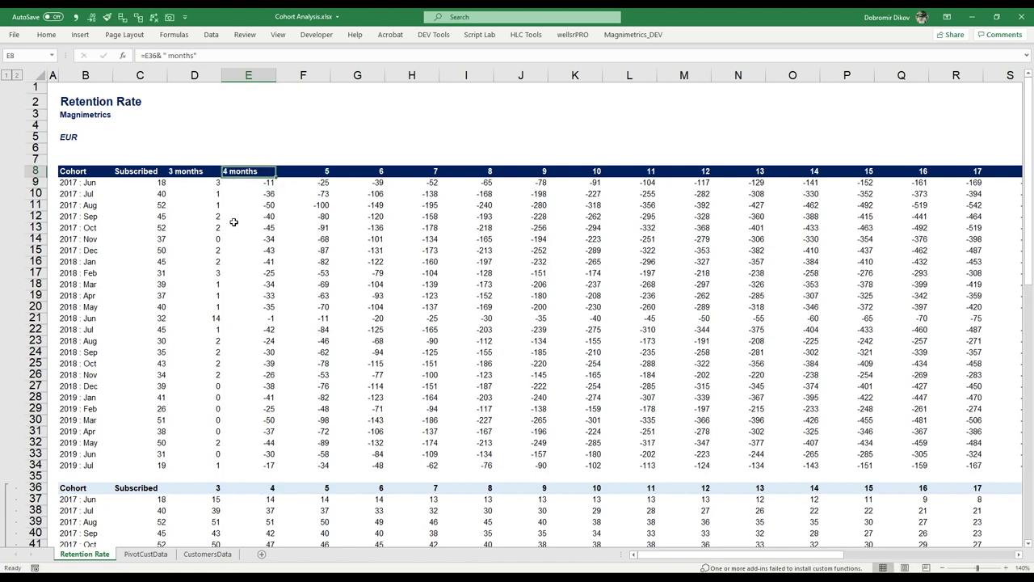
key(ctrl+c)
key(Right)
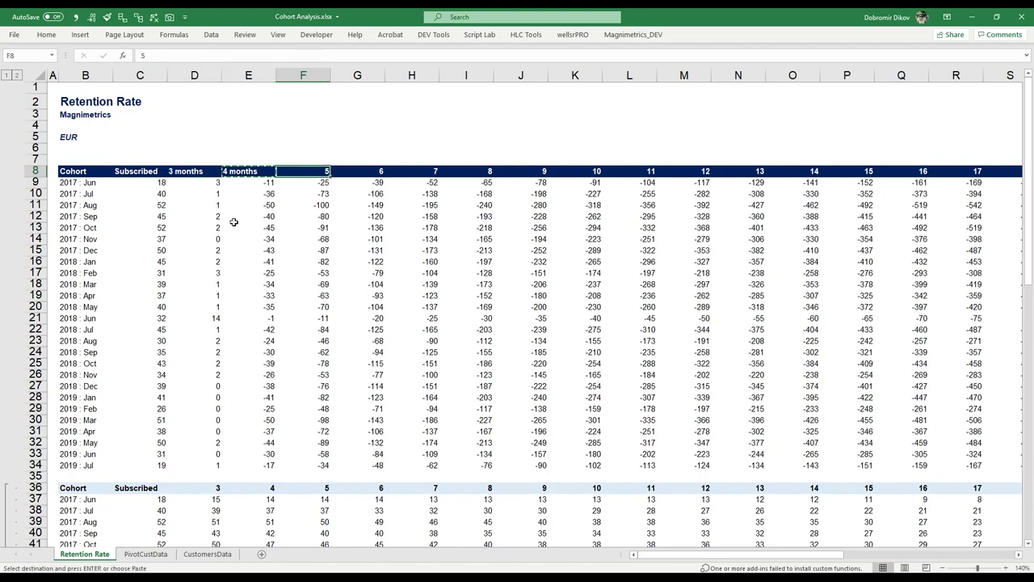
key(ctrl+shift+Right)
key(ctrl+v)
Step: Type the label 'Life-time:' in D7 above the 3 months header
key(Home)
key(Right)
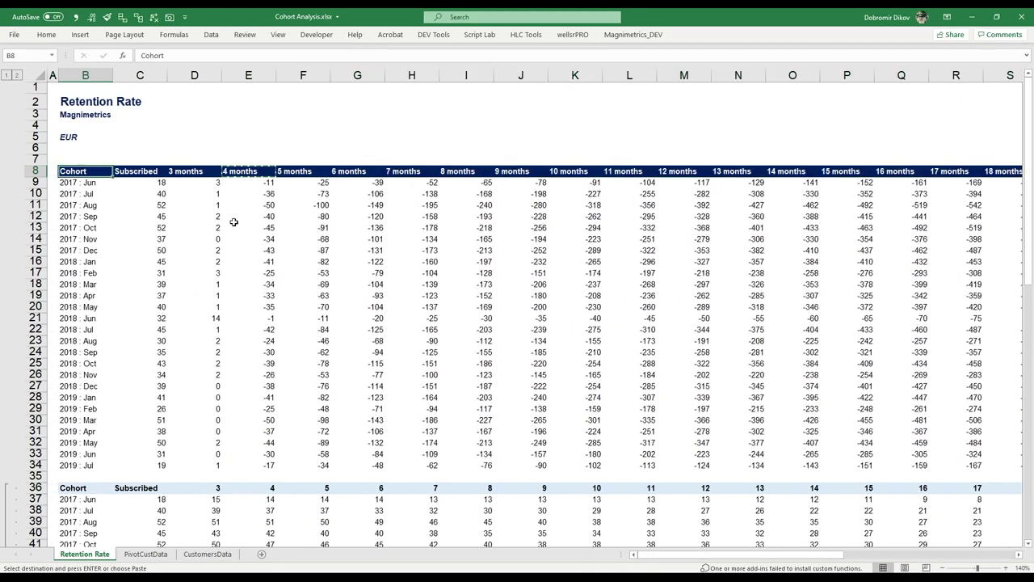
key(Right)
key(Right)
key(Up)
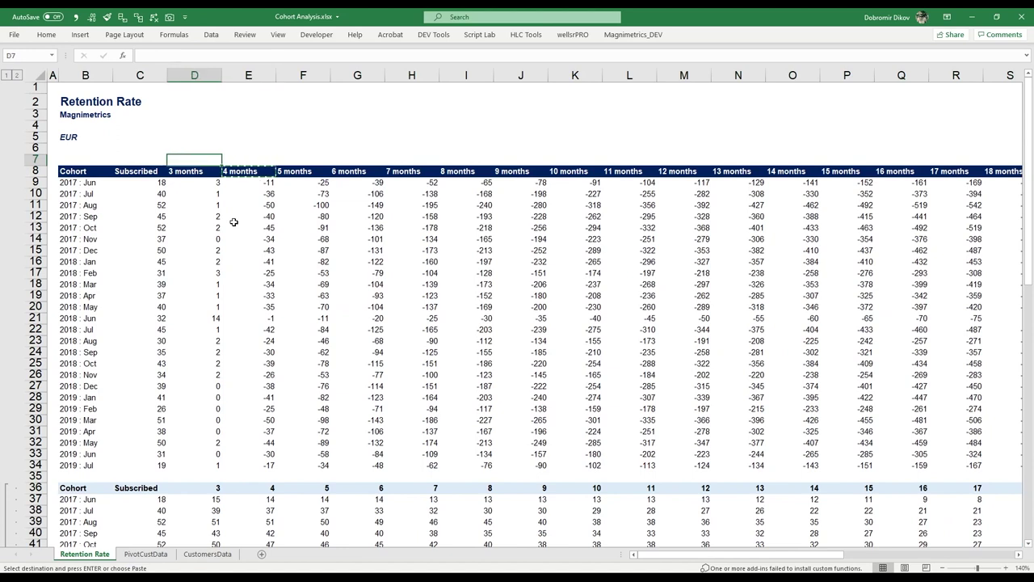
text(Life-)
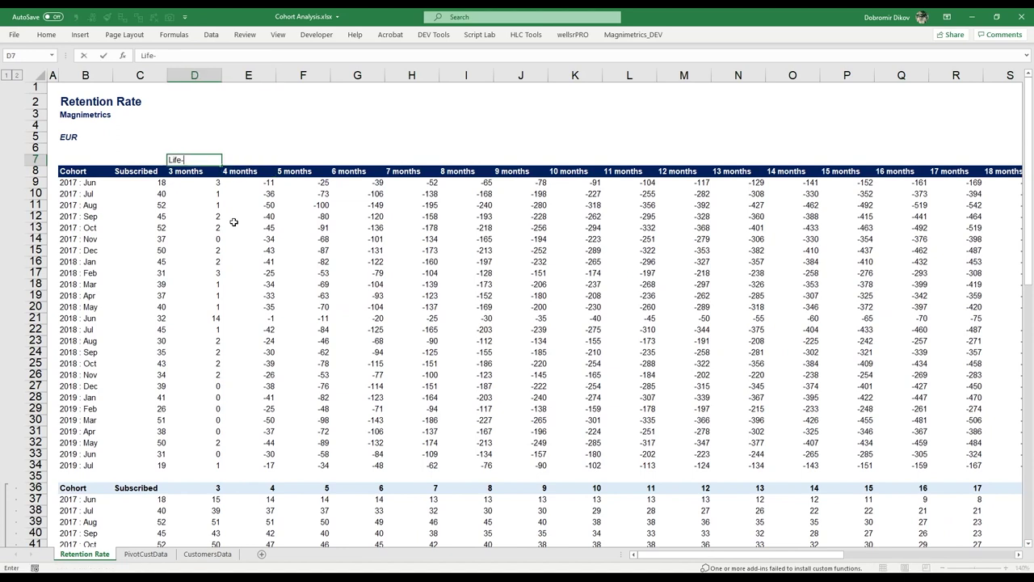
text(time)
text(:)
Step: Confirm the Life-time: label in D7 and return to the first 3 months cell, D9
key(Return)
key(Down)
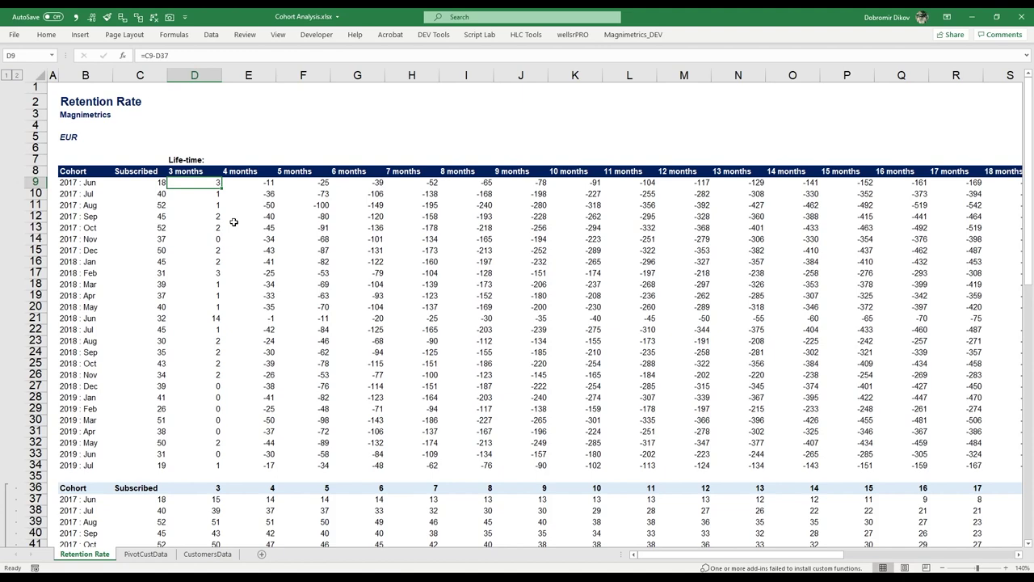
scroll(275, 469, down, 5)
scroll(286, 382, up, 5)
click(73, 183)
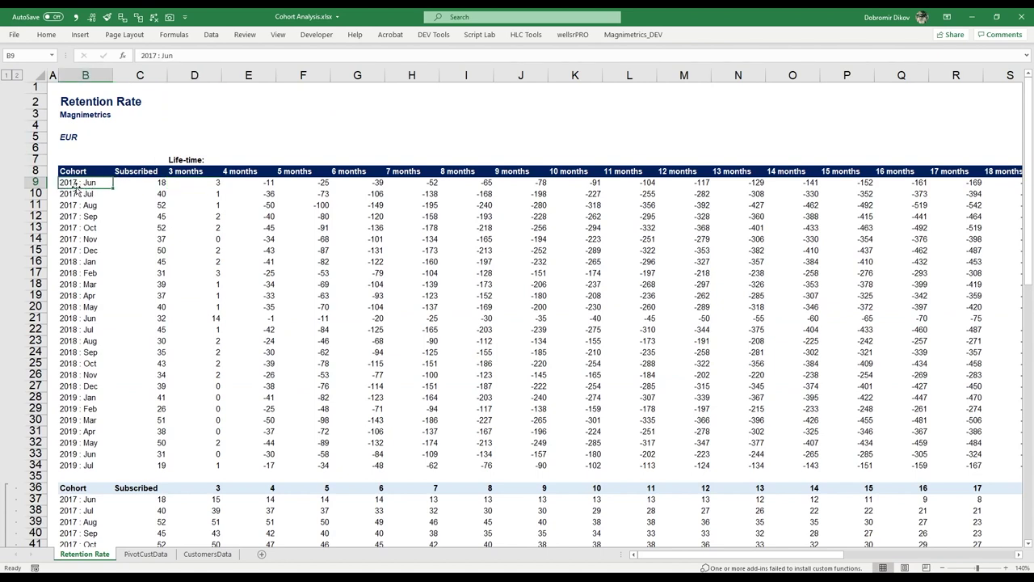
click(206, 185)
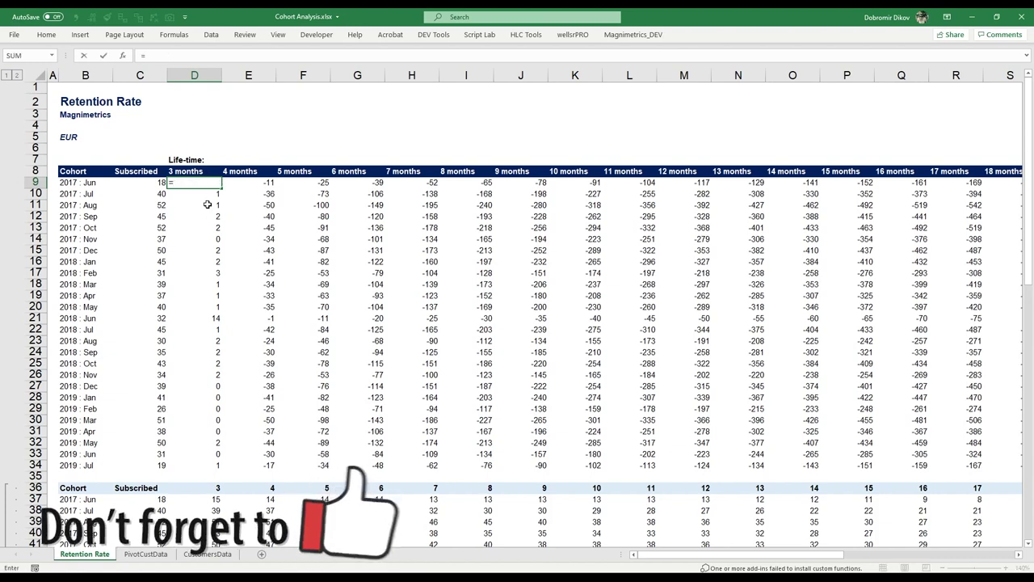
Step: Start D9's formula as =D37/ referencing the 2017 : Jun count in the lower table
text(=)
key(Down)
key(Down)
key(Down)
key(Down)
key(Down)
key(Down)
key(Down)
key(Down)
key(Down)
key(Down)
key(Down)
key(Down)
key(Down)
key(Down)
key(Down)
key(Down)
key(Down)
key(Down)
key(Down)
key(Down)
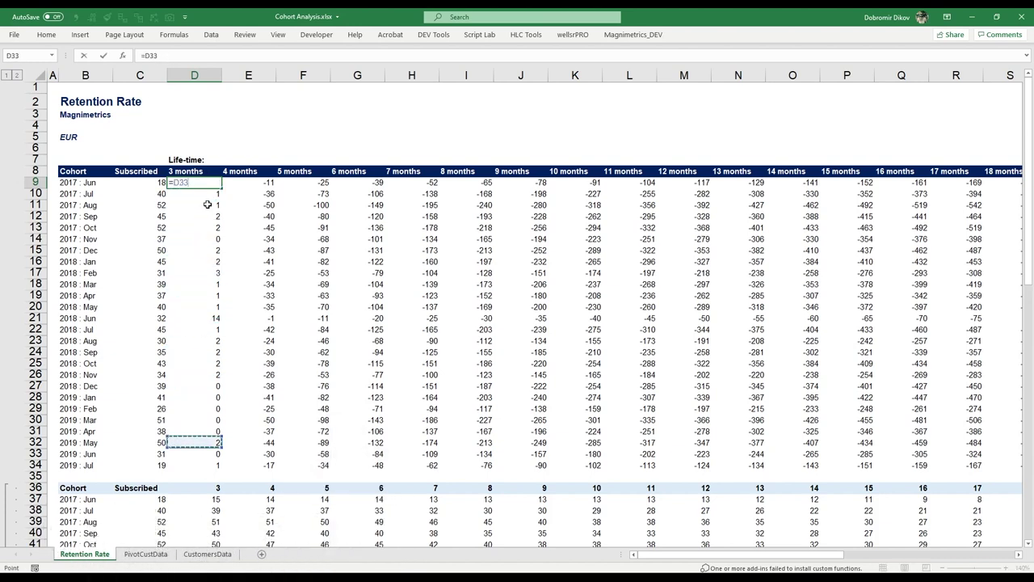
key(Down)
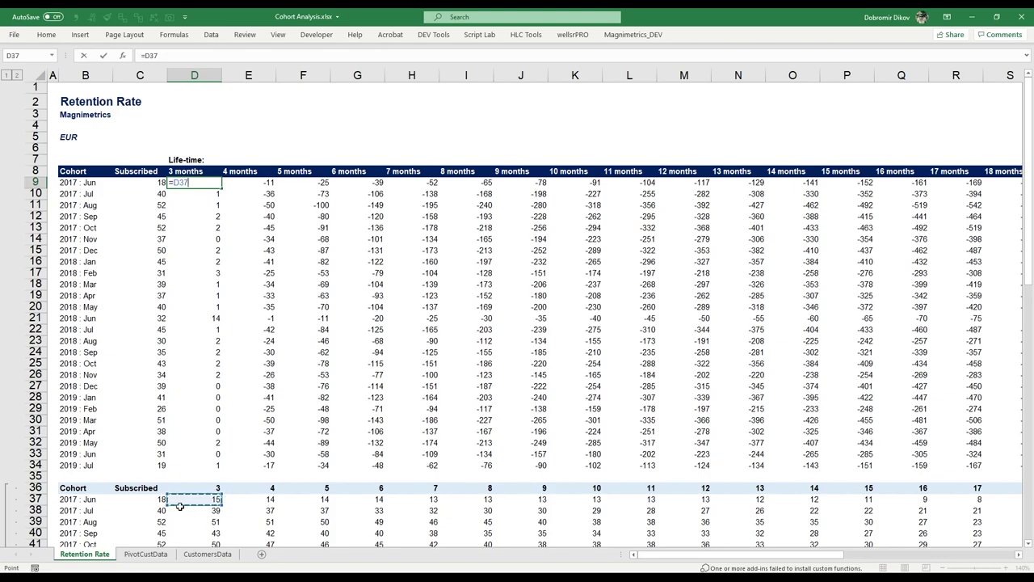
scroll(194, 487, down, 3)
scroll(194, 486, down, 11)
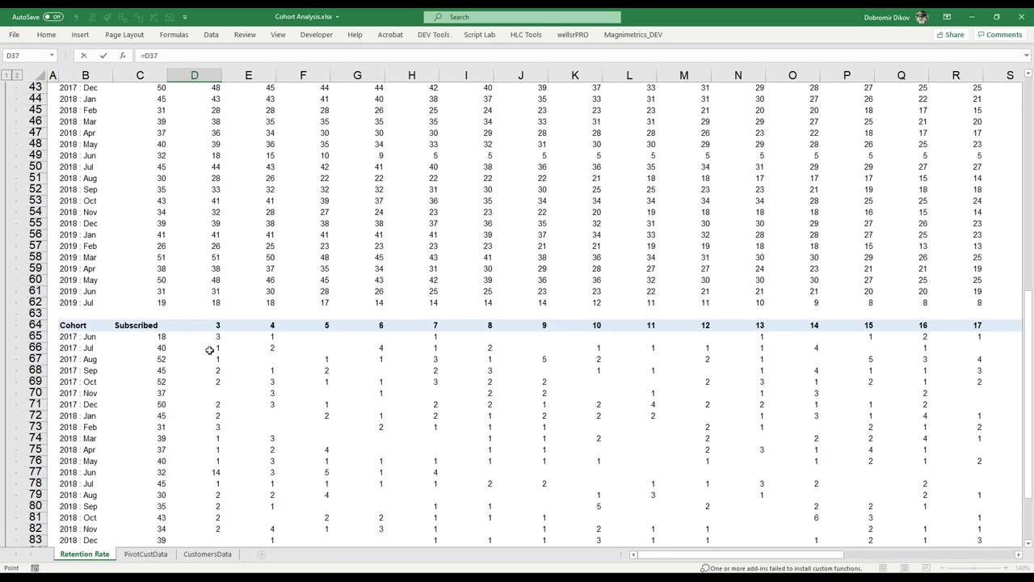
scroll(191, 394, up, 8)
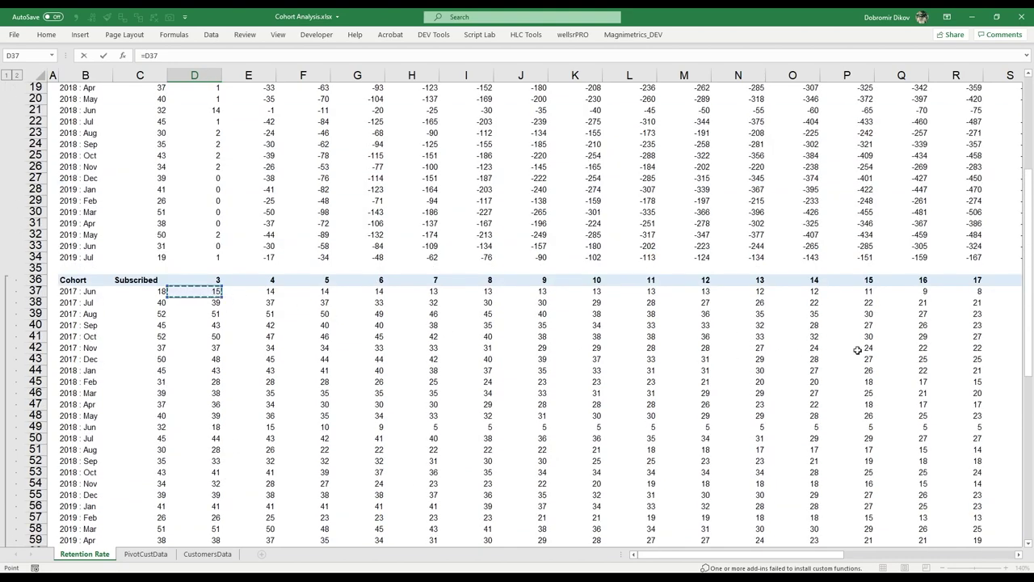
scroll(250, 417, up, 6)
scroll(250, 416, up, 1)
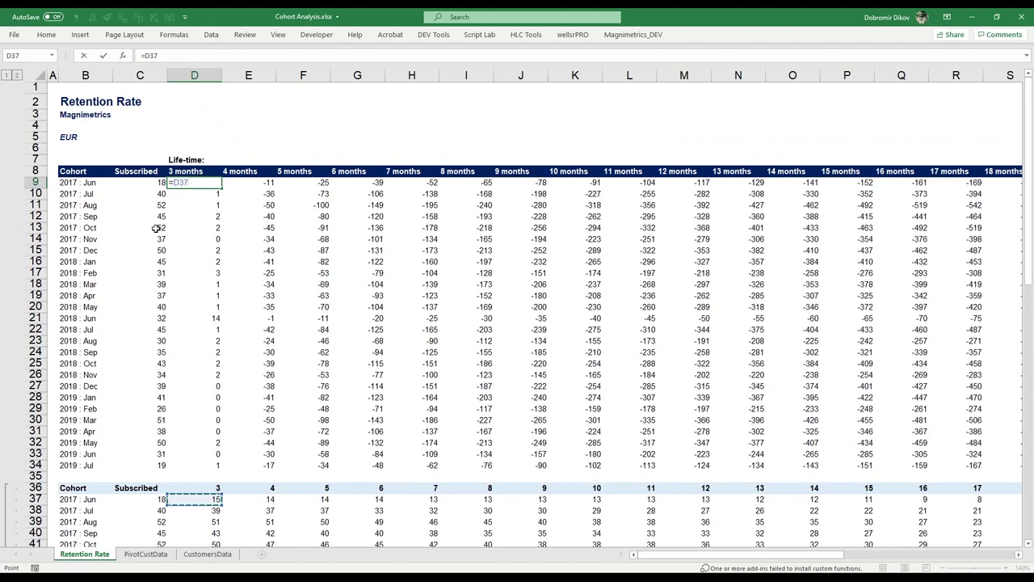
text(/)
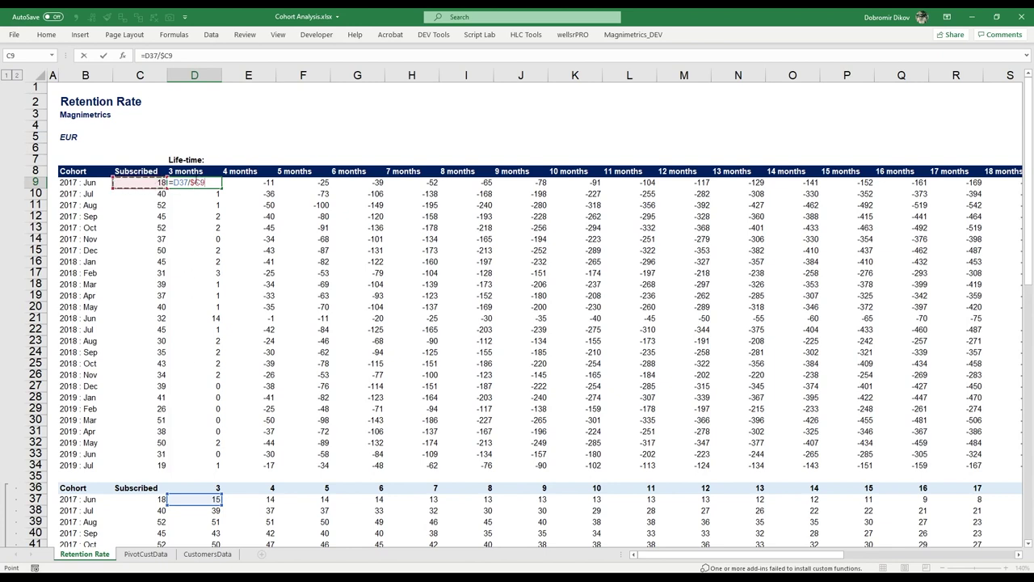
Step: Commit =D37/$C9 in D9 and fill it right across row 9 to AB
key(Return)
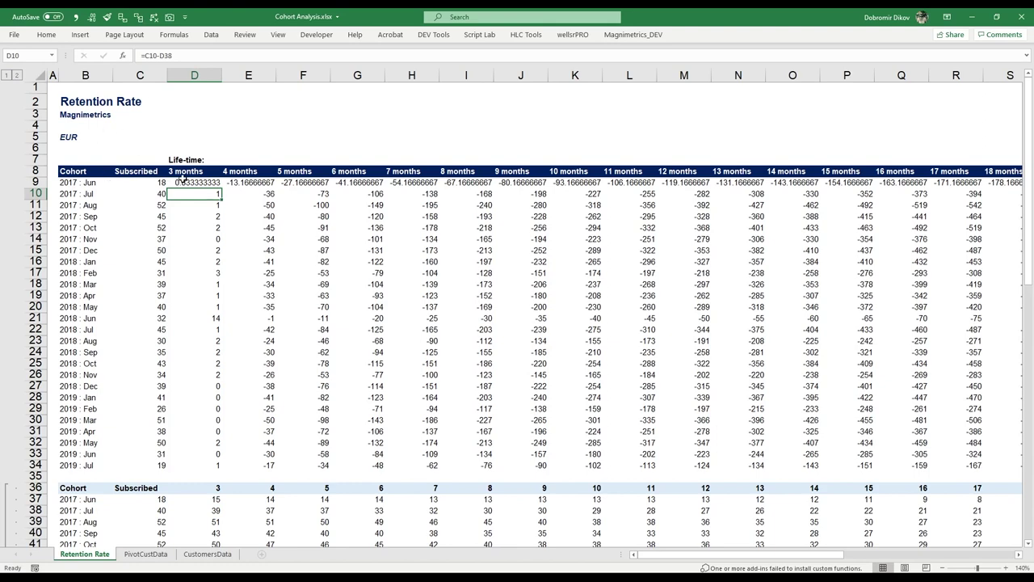
click(183, 180)
click(46, 35)
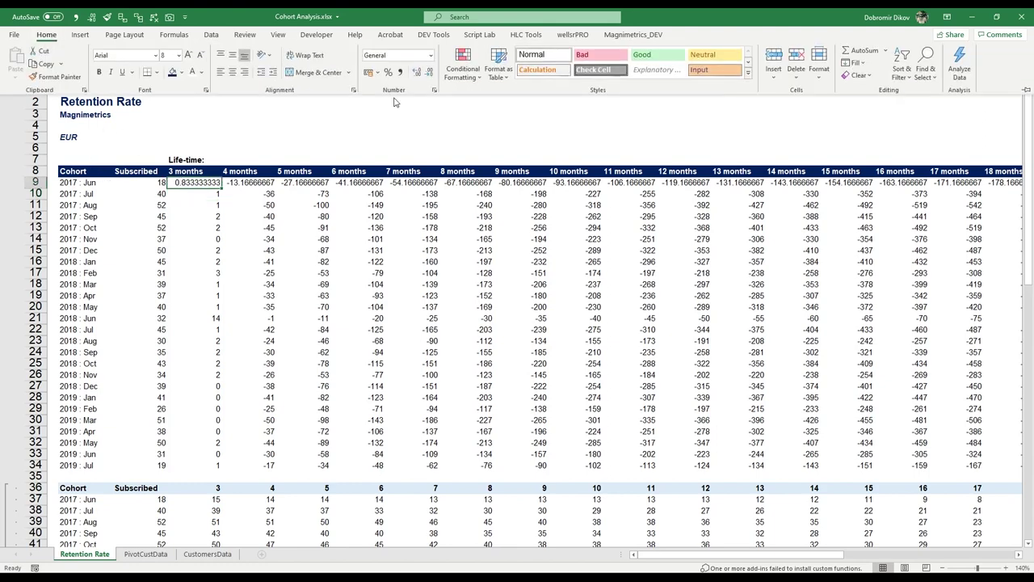
key(ctrl+shift+Right)
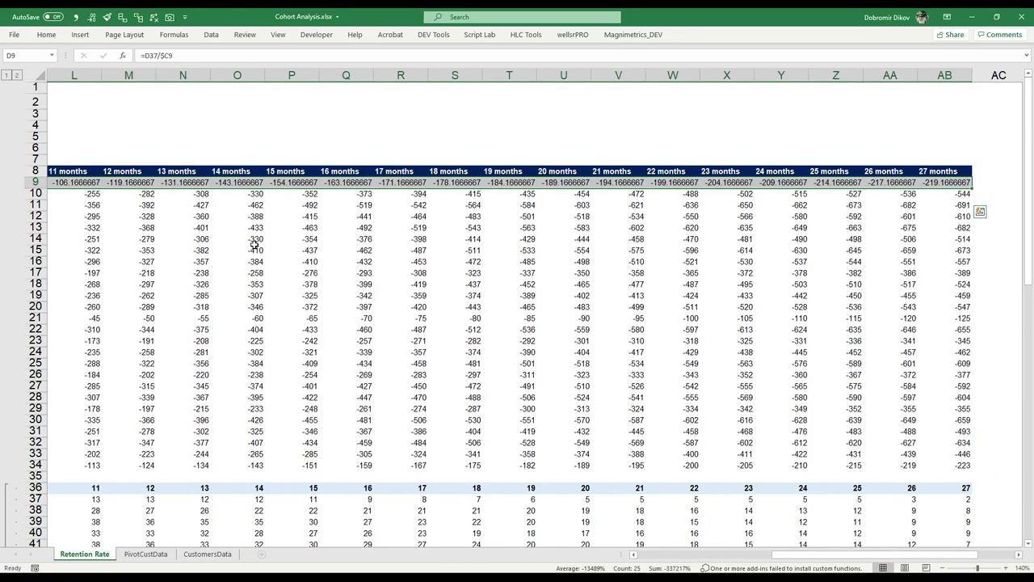
key(ctrl+r)
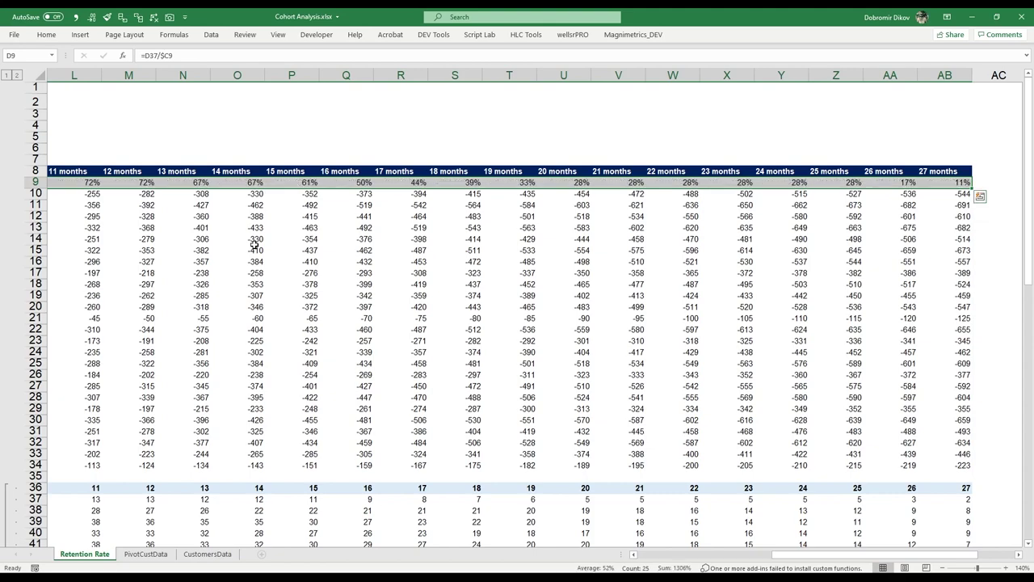
key(ctrl+BackSpace)
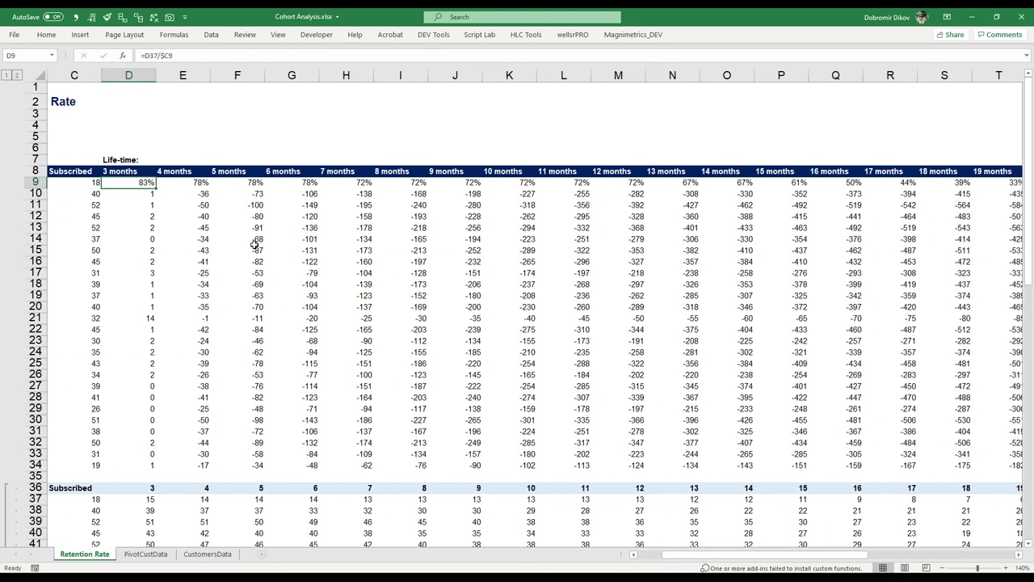
key(ctrl+Right)
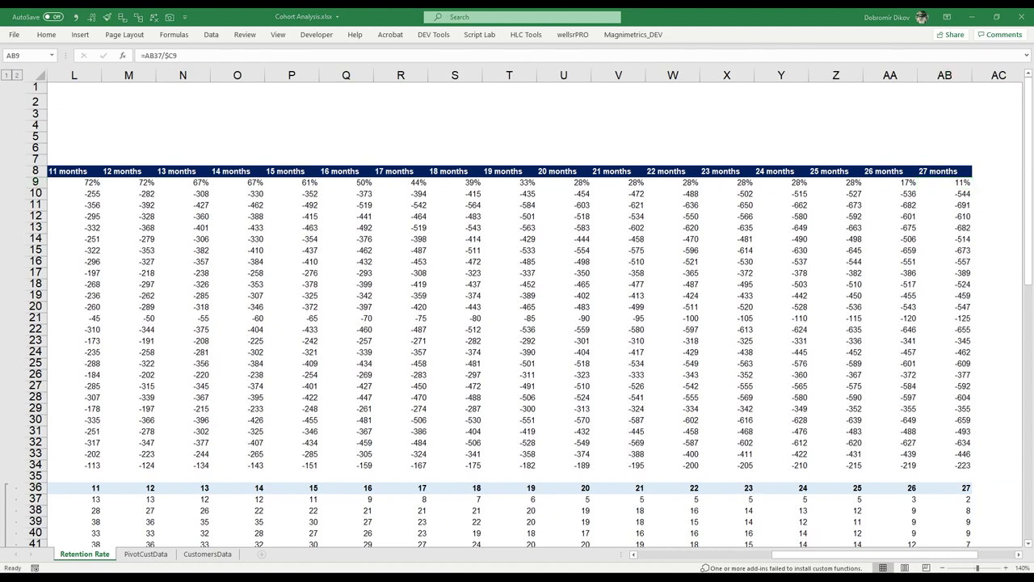
Step: Fill the retention formula down through the last cohort in row 34
click(519, 182)
key(ctrl+Left)
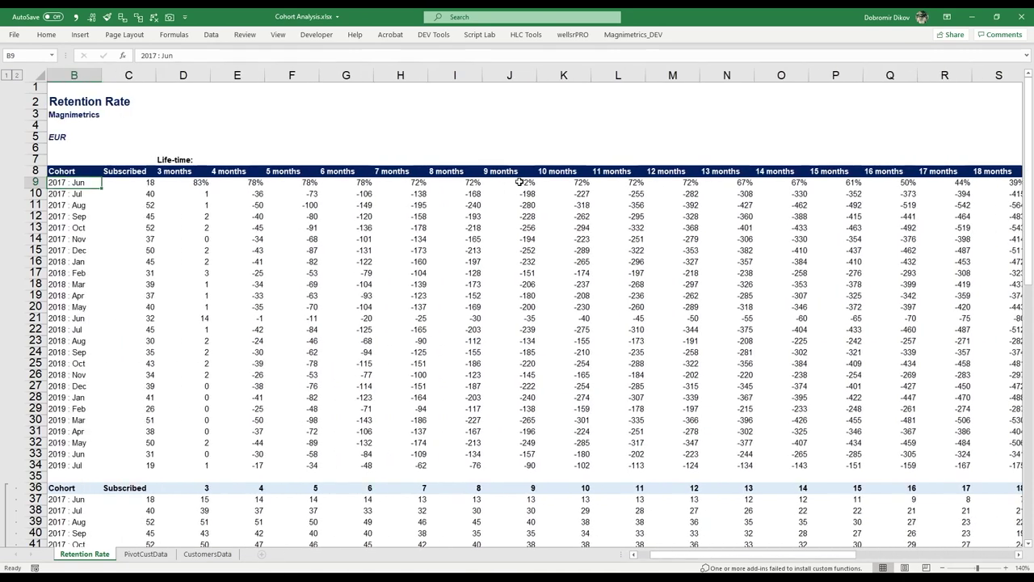
key(Right)
key(Right)
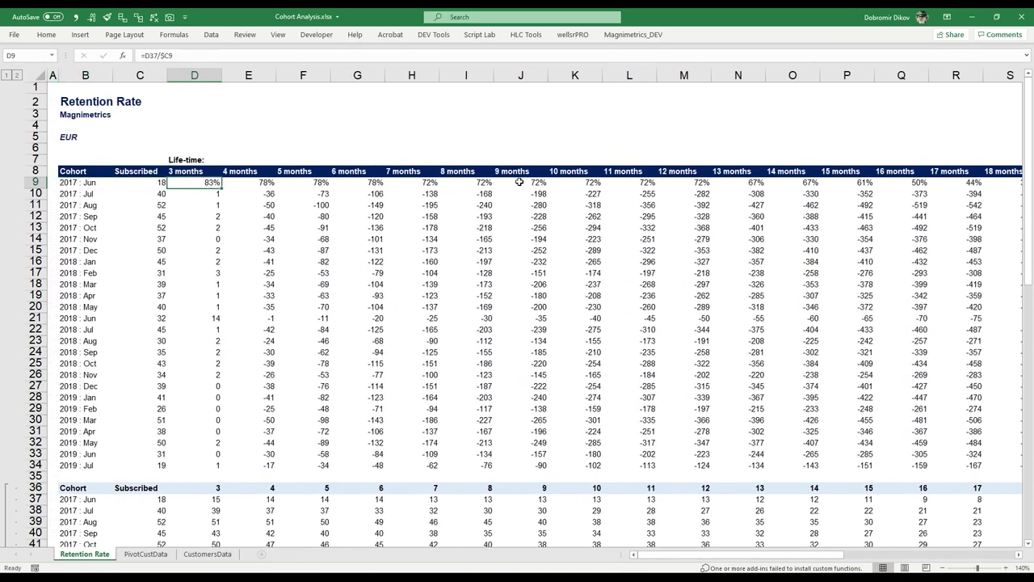
key(ctrl+shift+Right)
key(shift+Down)
key(shift+Down)
key(shift+Down)
key(shift+Down)
key(shift+Down)
key(shift+Down)
key(shift+Down)
key(shift+Down)
key(shift+Down)
key(shift+Down)
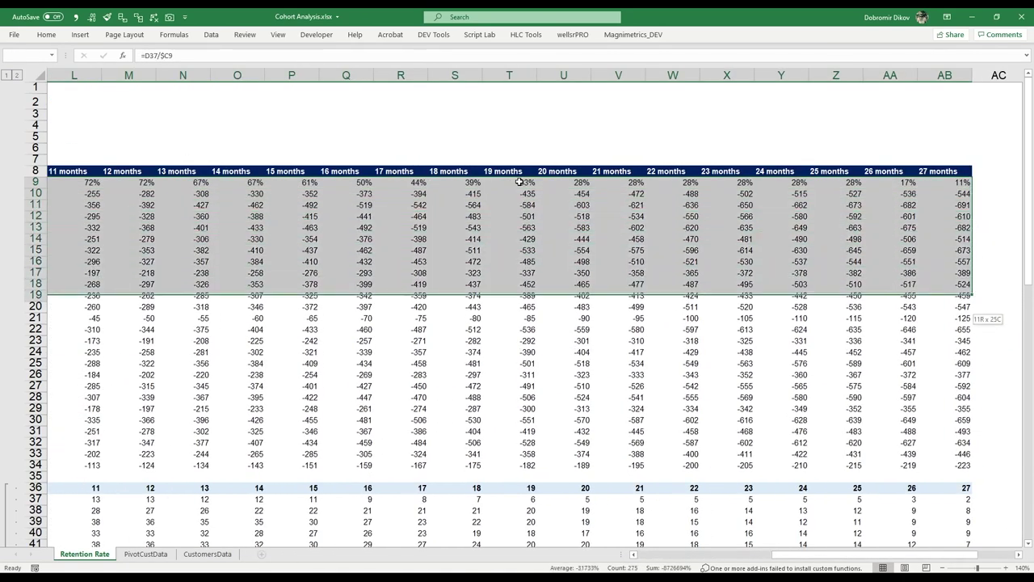
key(shift+Down)
key(shift+Down)
key(shift+Down)
key(shift+Down)
key(shift+Down)
key(shift+Down)
key(shift+Down)
key(shift+Down)
key(shift+Down)
key(shift+Down)
key(shift+Down)
key(shift+Down)
key(shift+Down)
key(shift+Down)
key(shift+Down)
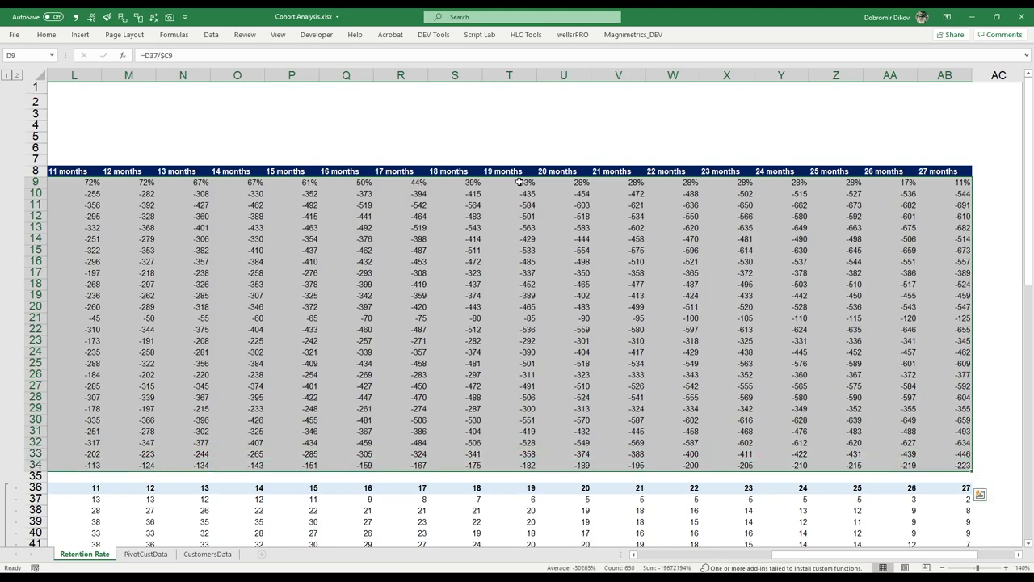
key(ctrl+d)
key(Left)
key(Left)
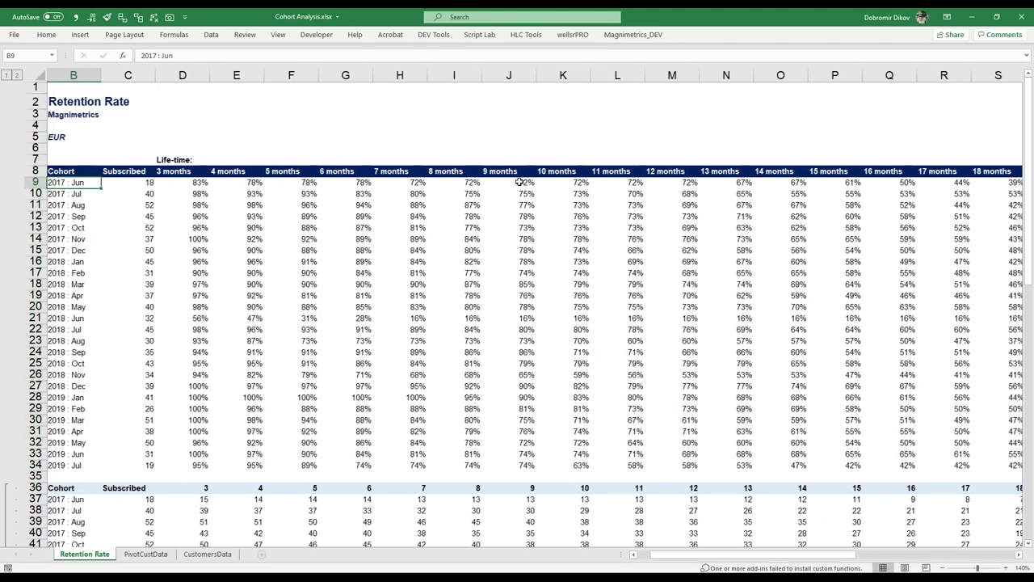
key(Right)
key(Right)
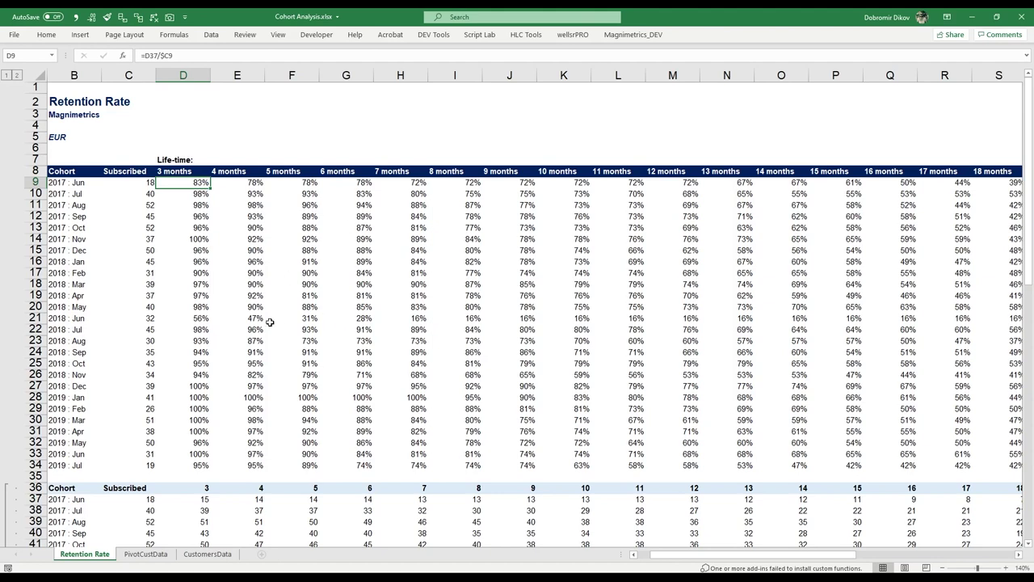
click(139, 183)
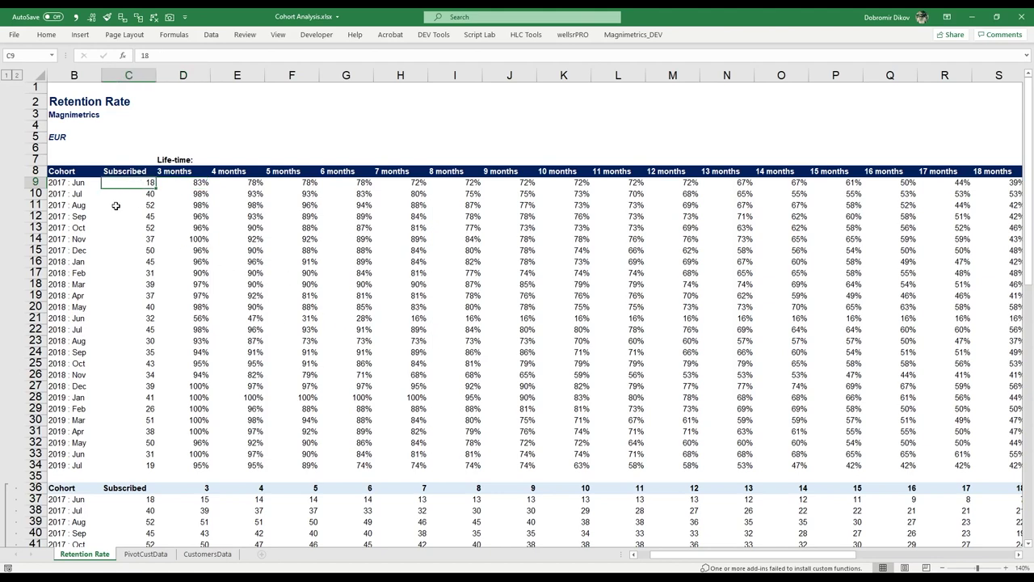
Step: Enter =C37/$C37 in C9 so the first cohort's Subscribed shows 100%
scroll(116, 206, left, 1)
click(216, 184)
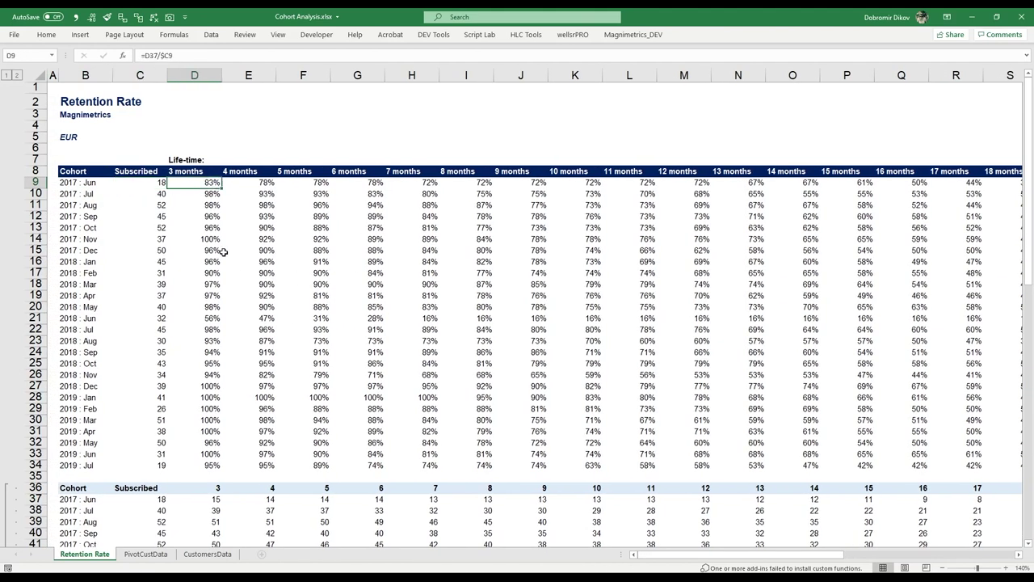
key(F2)
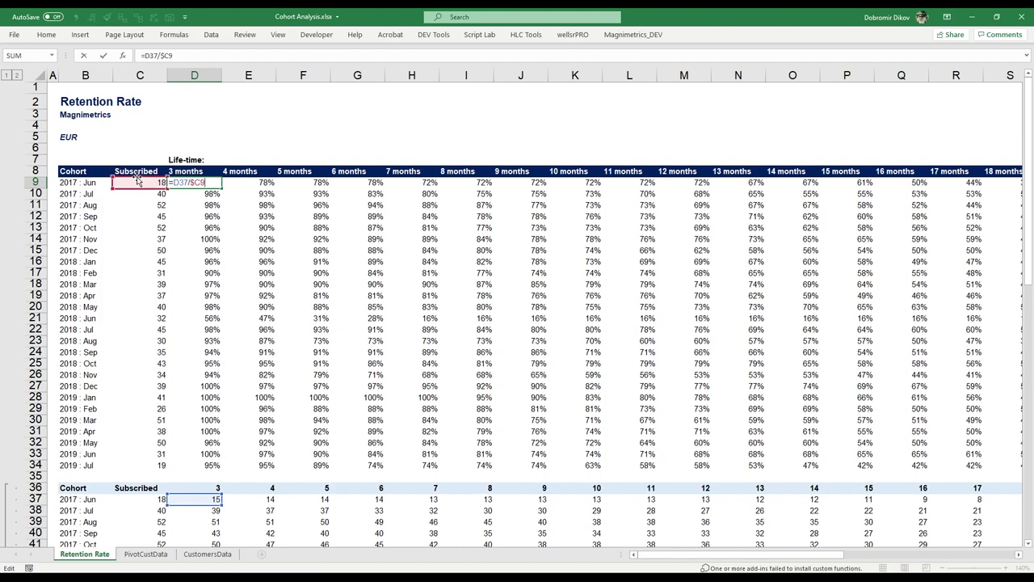
key(Escape)
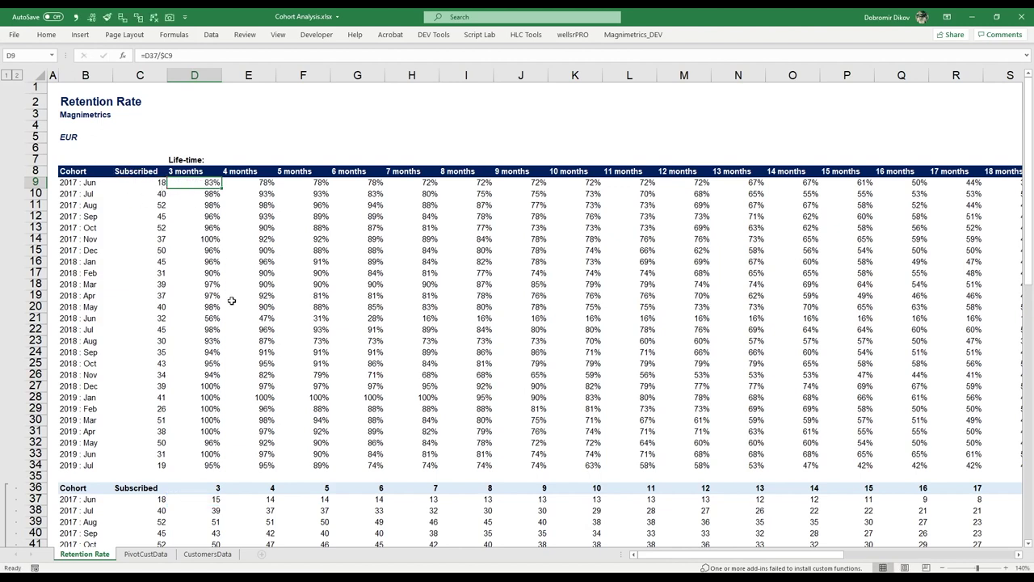
key(Left)
text(=)
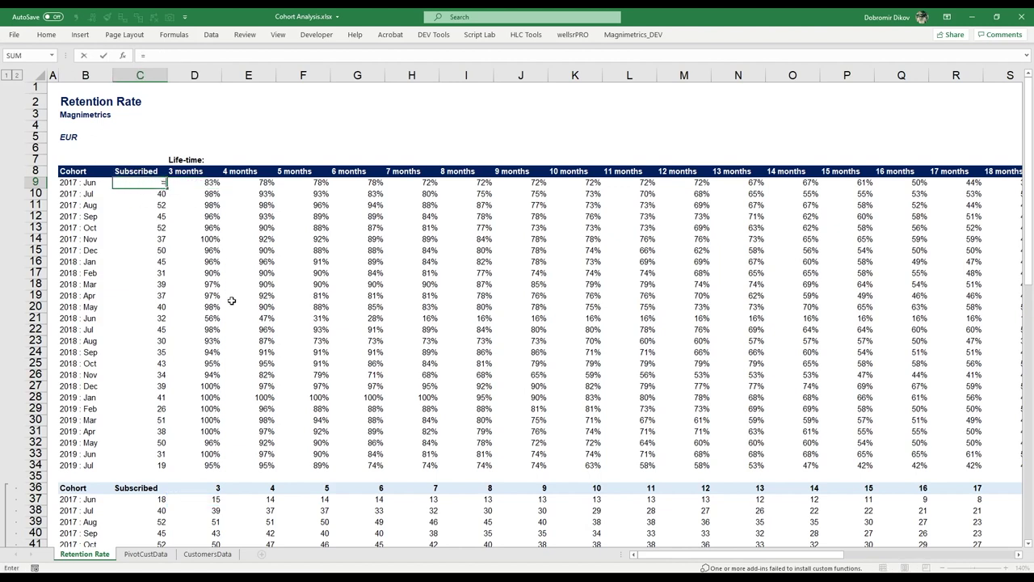
key(ctrl+Down)
key(ctrl+Down)
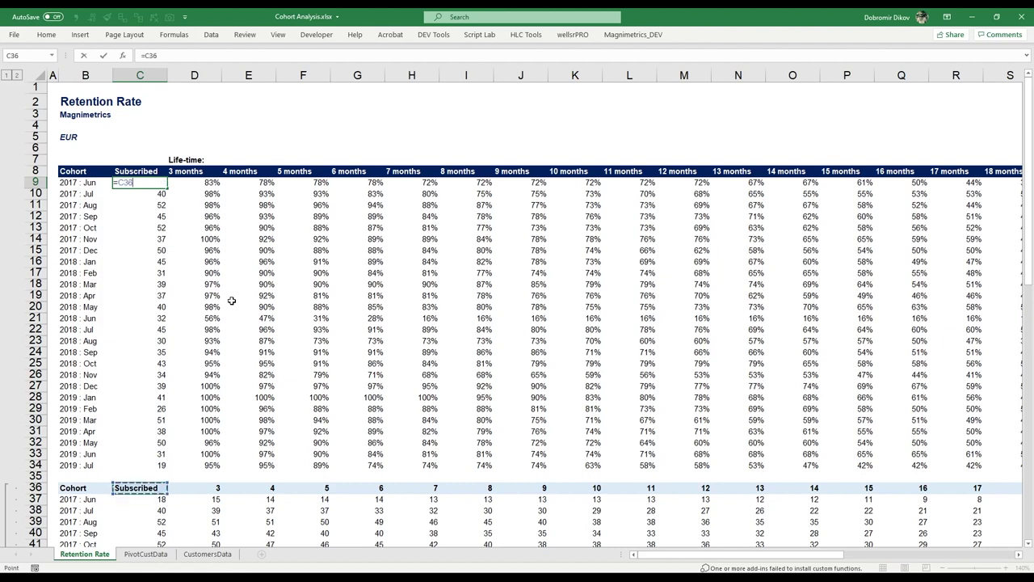
key(Down)
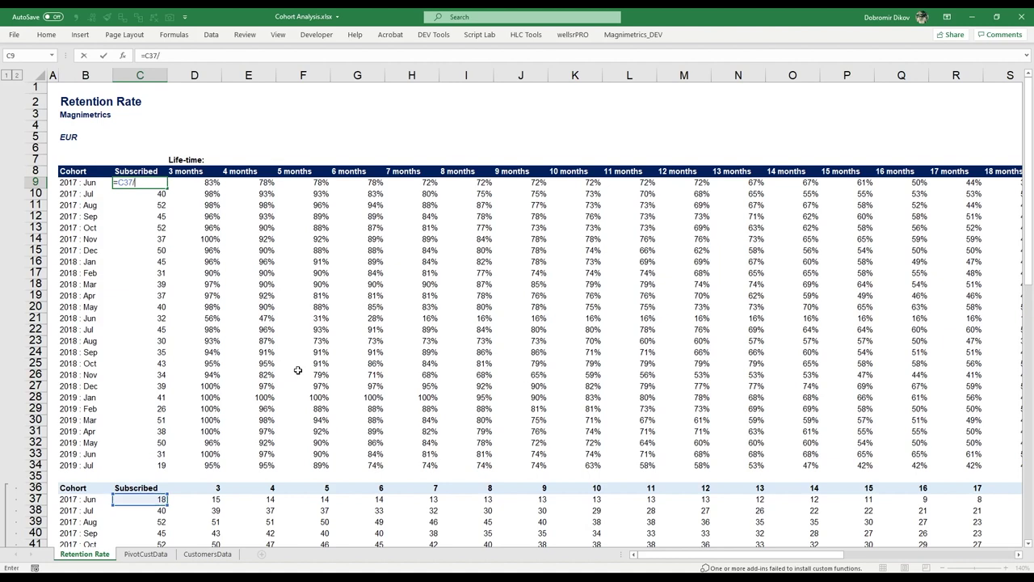
text(/)
key(ctrl+Down)
key(ctrl+Down)
key(Down)
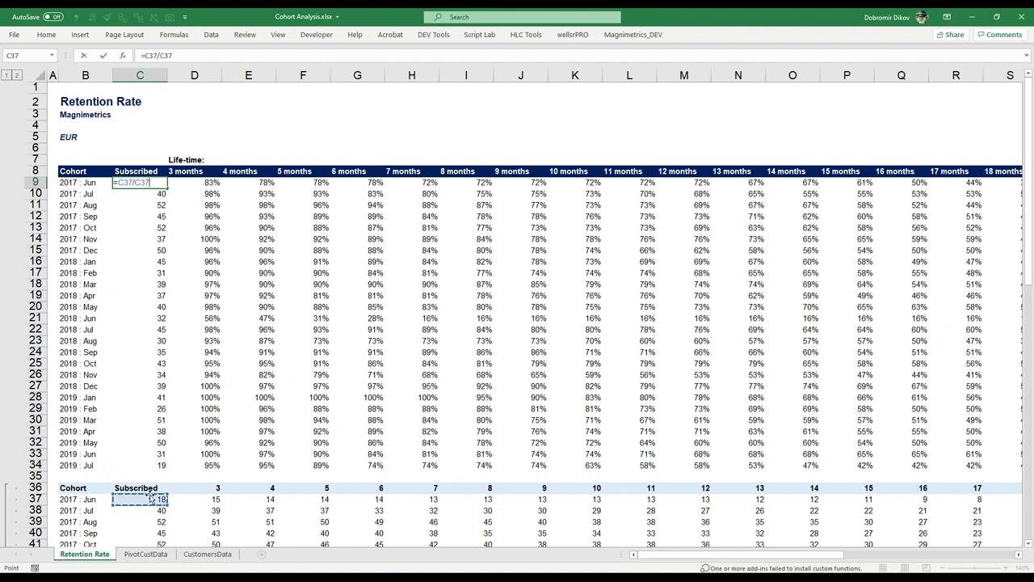
key(F4)
key(F4)
key(F4)
key(ctrl+Return)
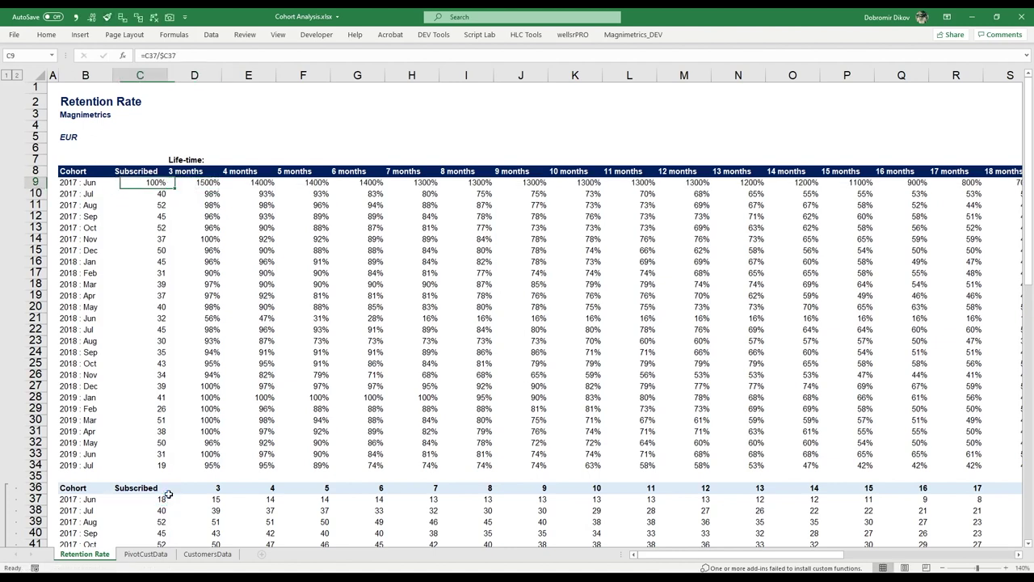
Step: Fill the formula down to C34 and right to AB, then select C9:AB34
key(ctrl+shift+Down)
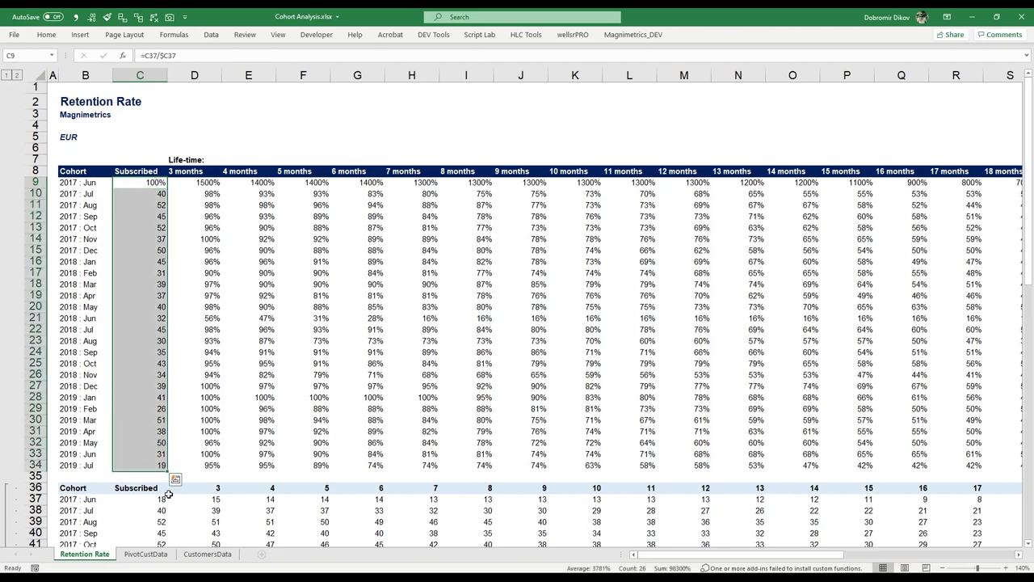
key(ctrl+d)
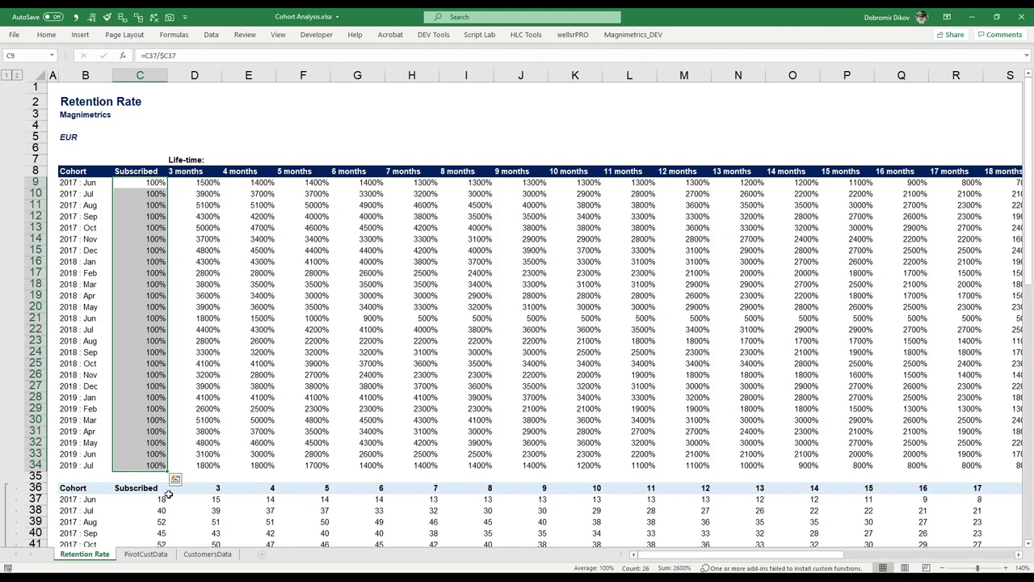
key(ctrl+shift+Right)
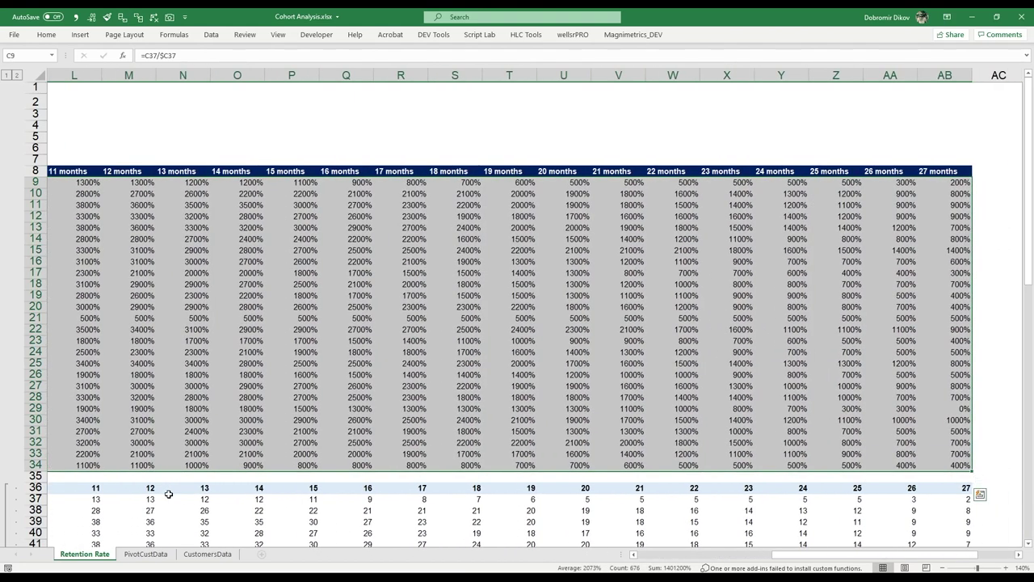
key(ctrl+r)
key(ctrl+Left)
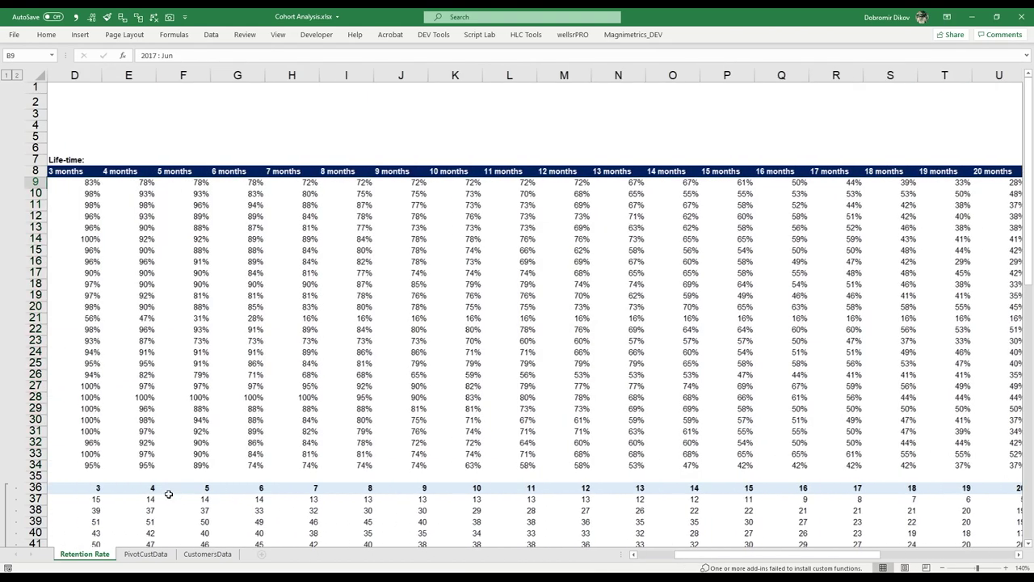
key(Right)
key(Right)
key(Right)
key(Right)
key(Right)
key(Left)
key(Left)
key(Left)
key(Left)
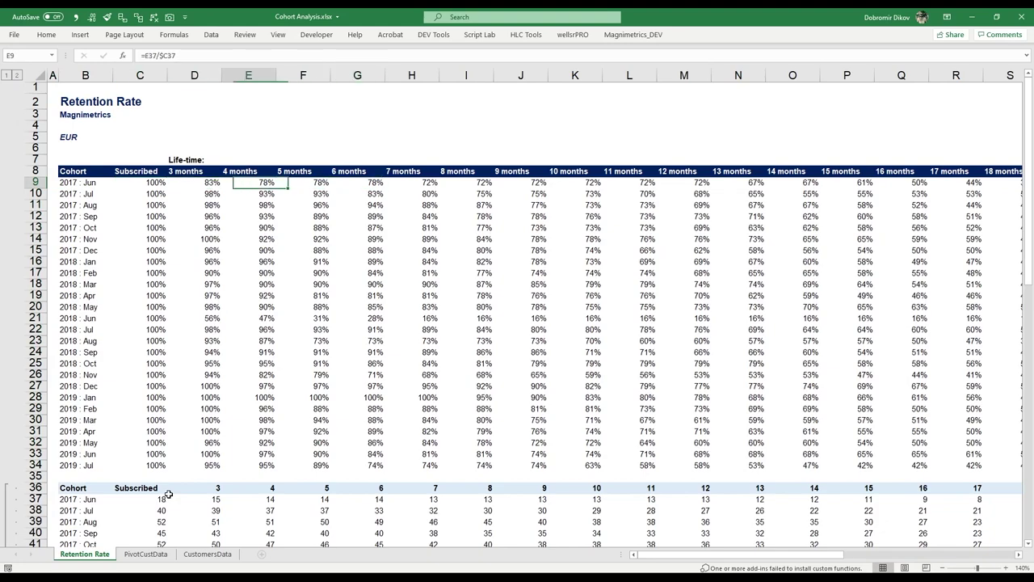
key(ctrl+shift+Down)
key(ctrl+shift+Right)
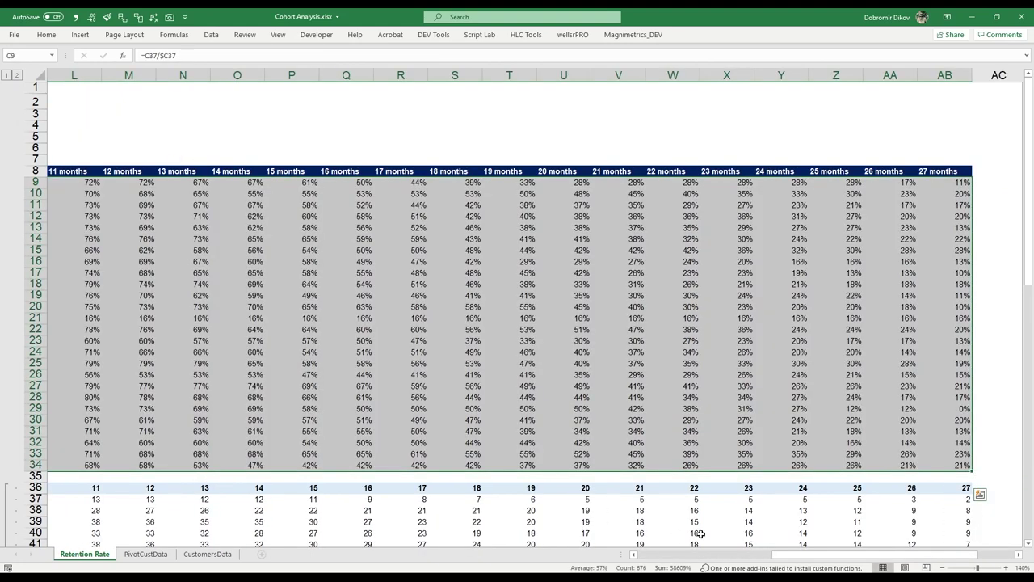
key(ctrl+BackSpace)
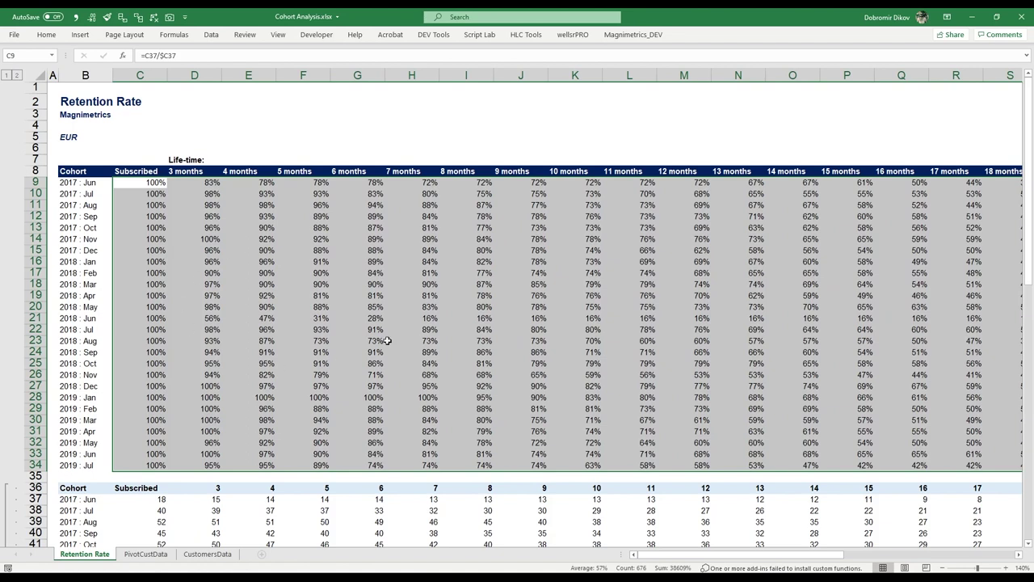
Step: Apply the Green - Yellow - Red Color Scale to the C9:AB34 retention table
click(47, 36)
click(460, 75)
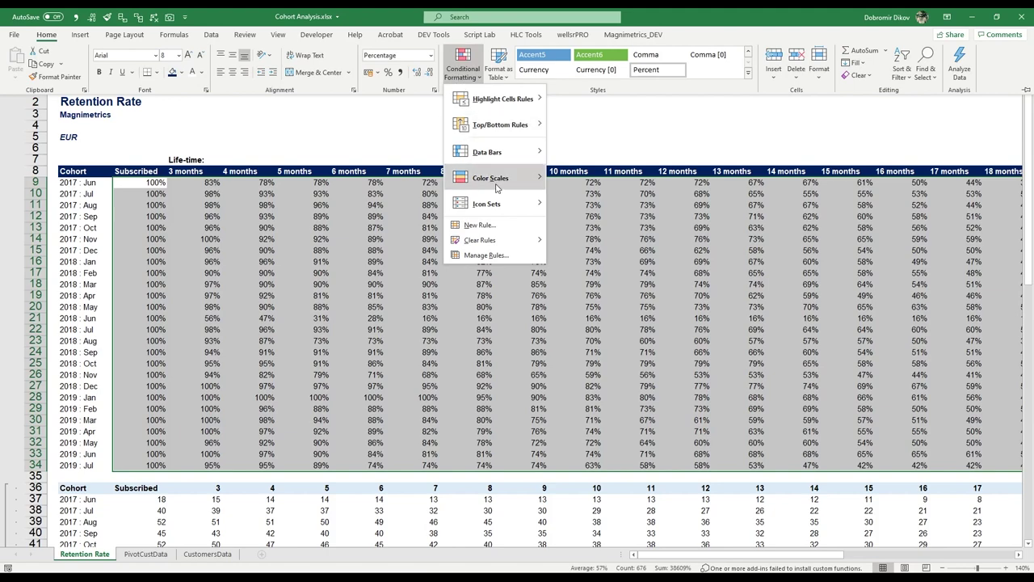
mouse_move(498, 187)
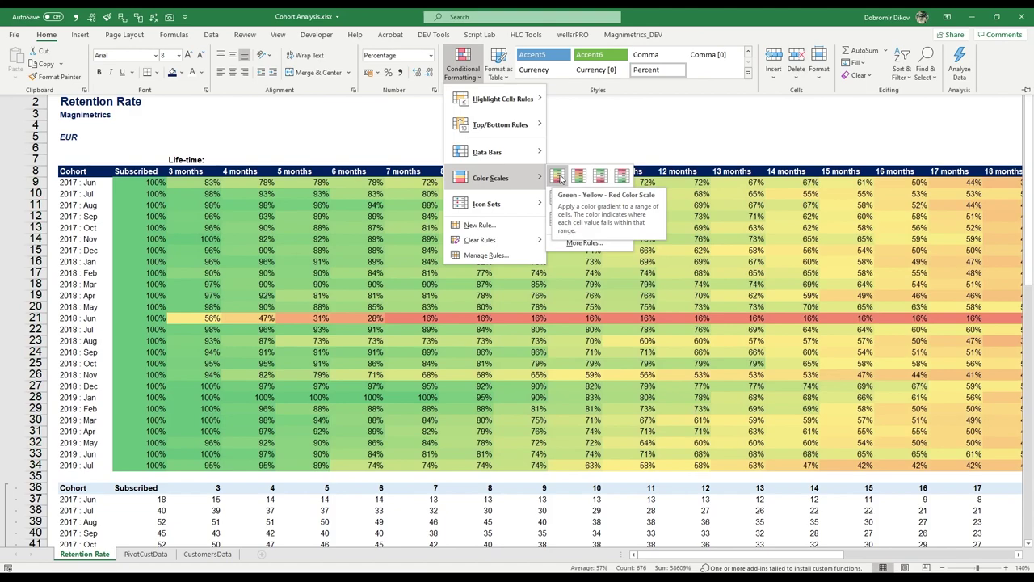
click(558, 176)
click(428, 265)
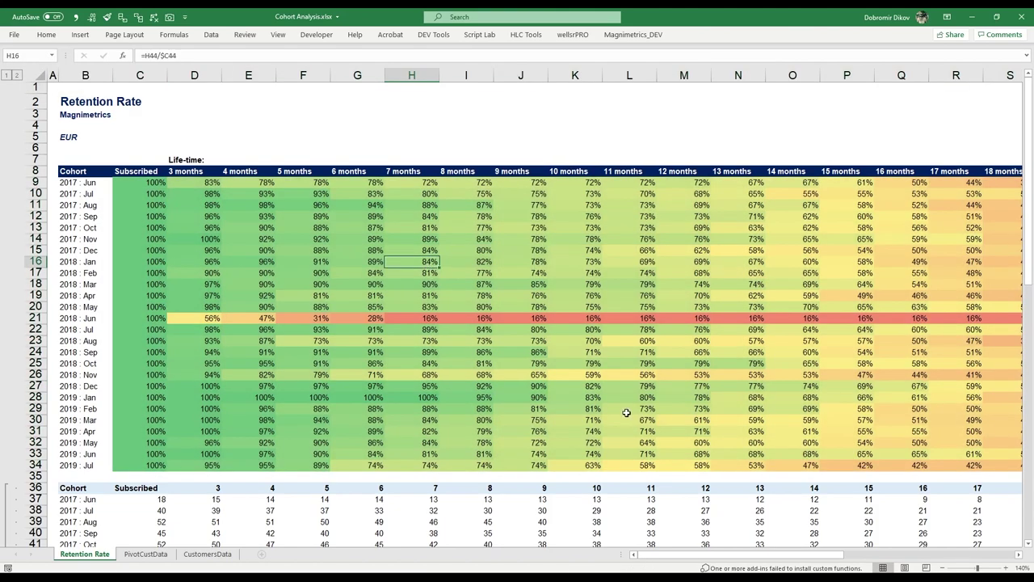
mouse_move(681, 566)
mouse_down()
mouse_move(823, 565)
mouse_move(671, 565)
mouse_up()
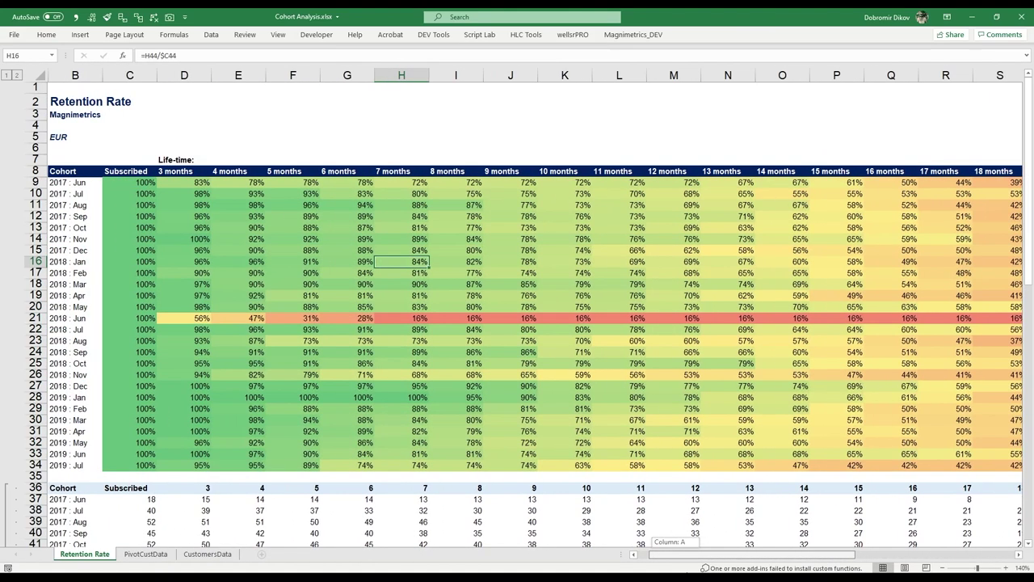
drag(297, 317, 507, 323)
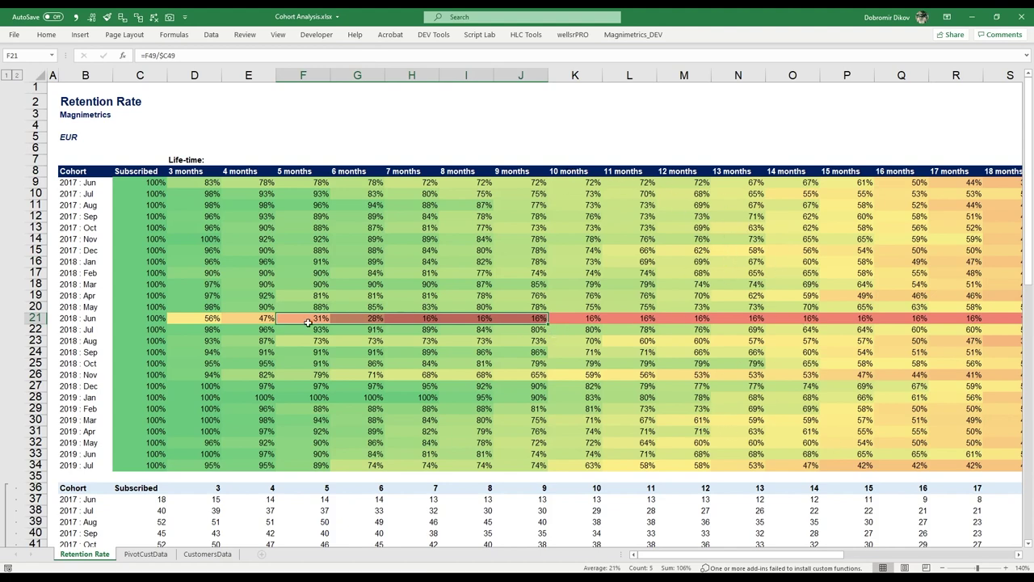
drag(257, 322, 513, 323)
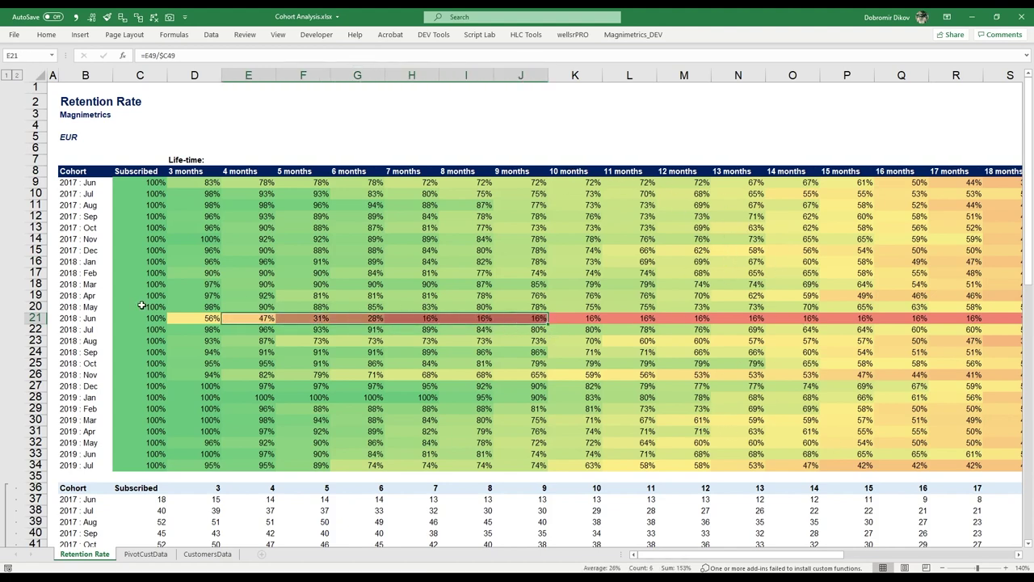
click(54, 322)
drag(185, 322, 478, 321)
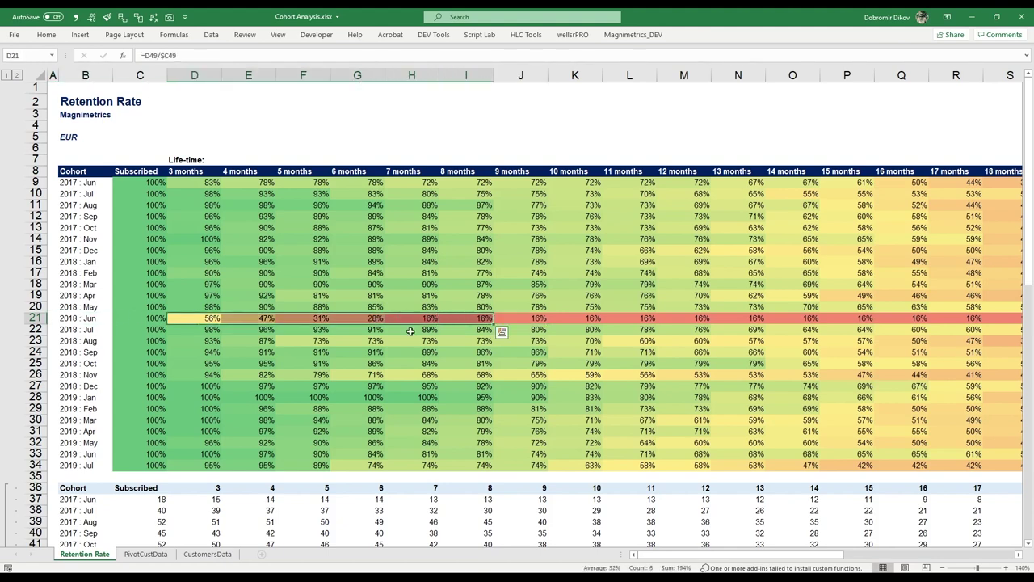
click(210, 185)
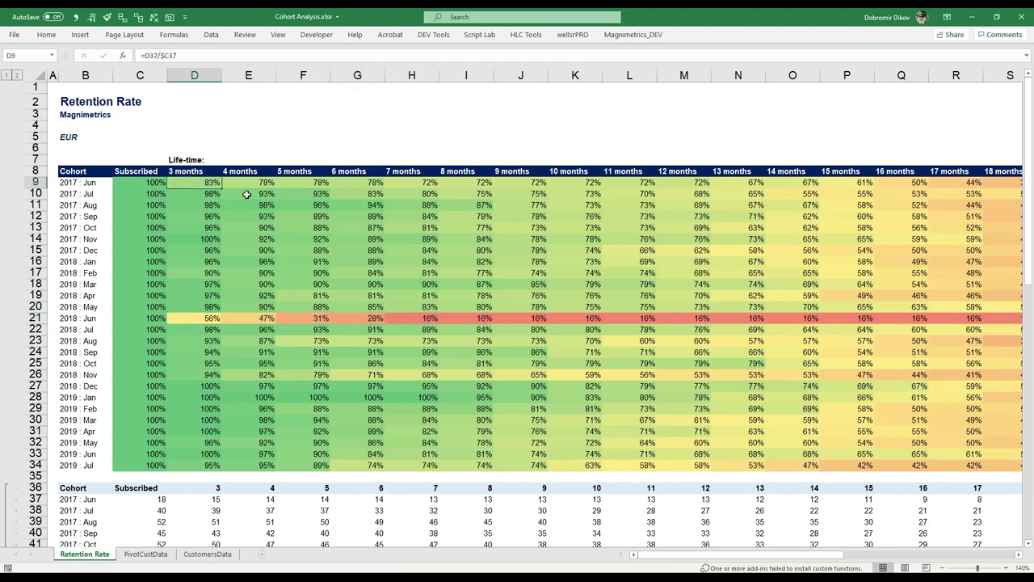
drag(213, 195, 208, 461)
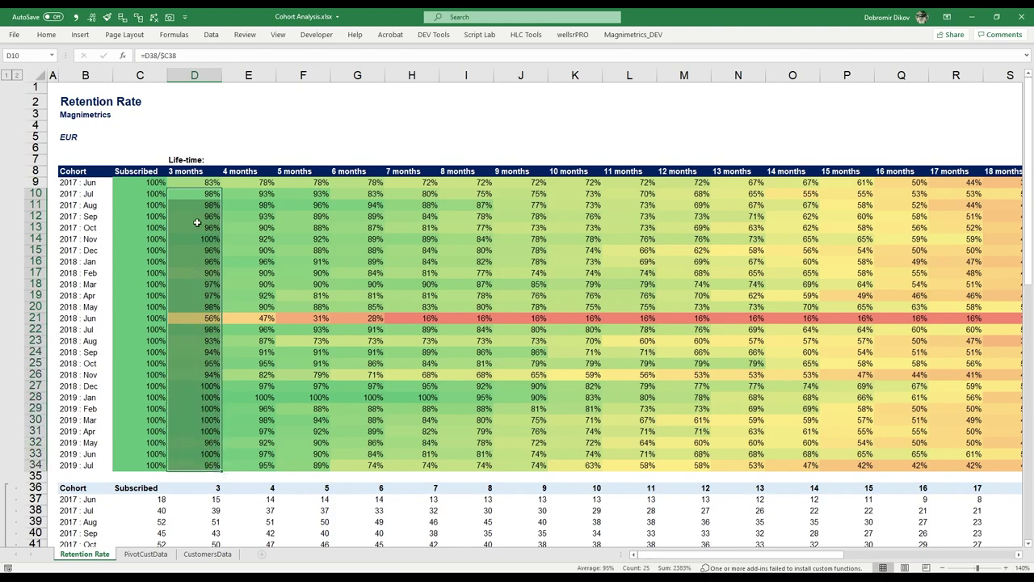
click(190, 172)
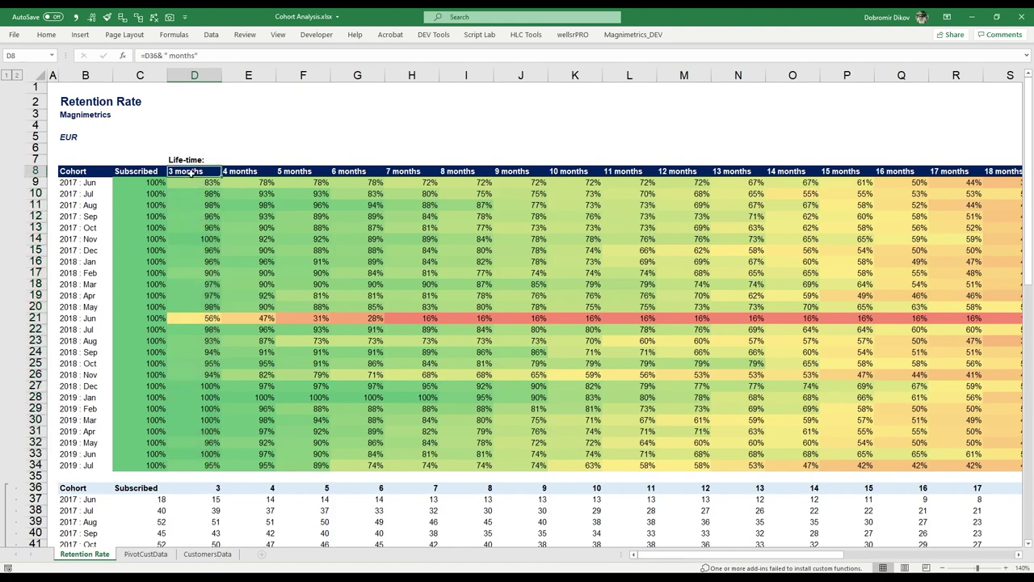
click(196, 319)
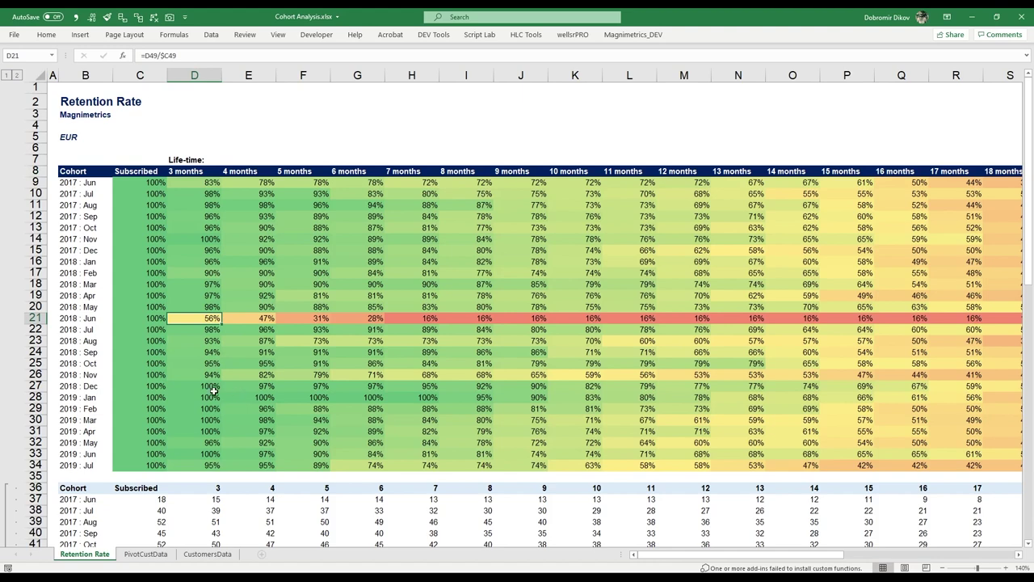
click(252, 375)
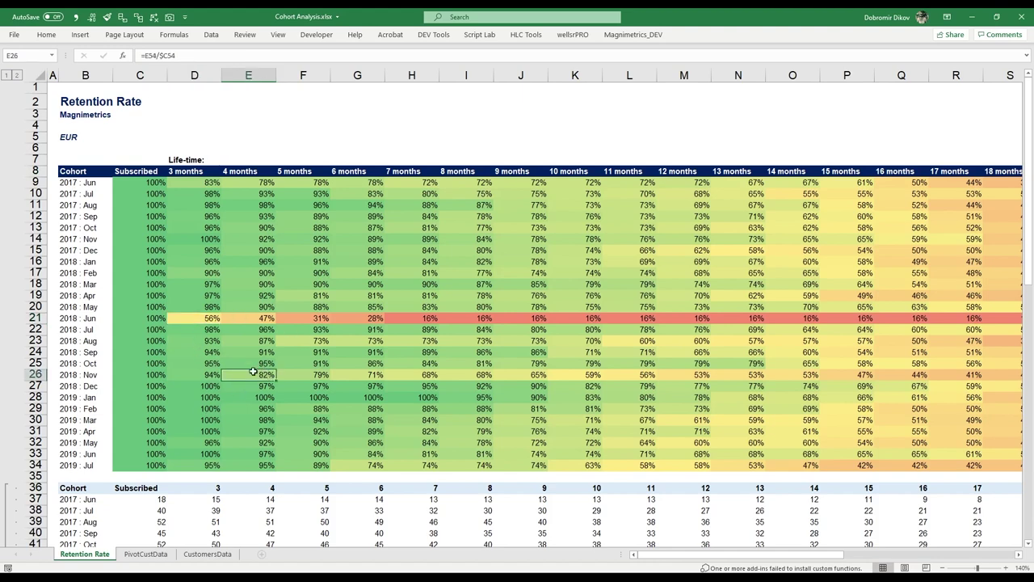
click(207, 553)
scroll(296, 387, up, 13)
scroll(296, 387, up, 20)
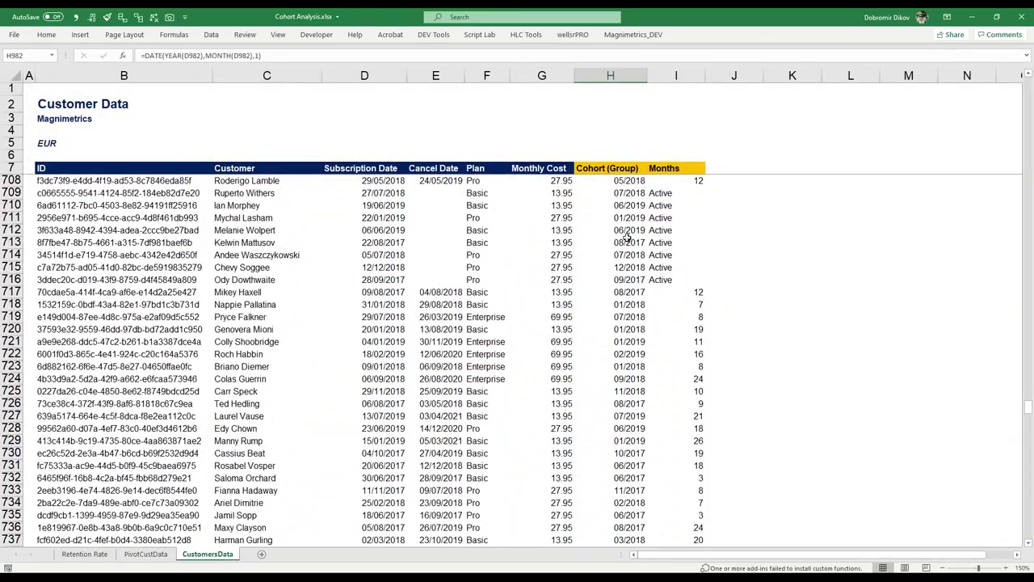
scroll(649, 347, down, 20)
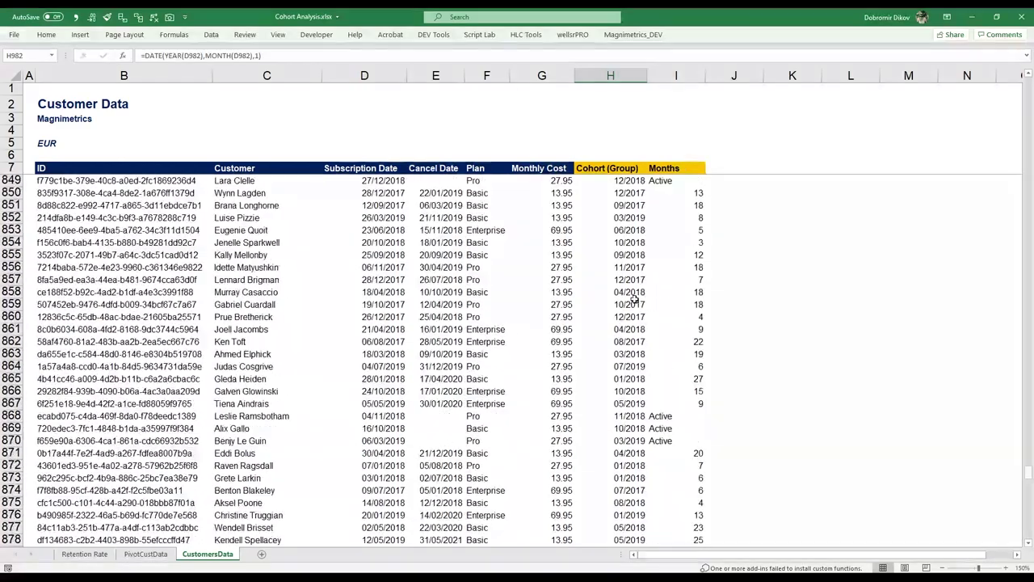
scroll(626, 304, down, 20)
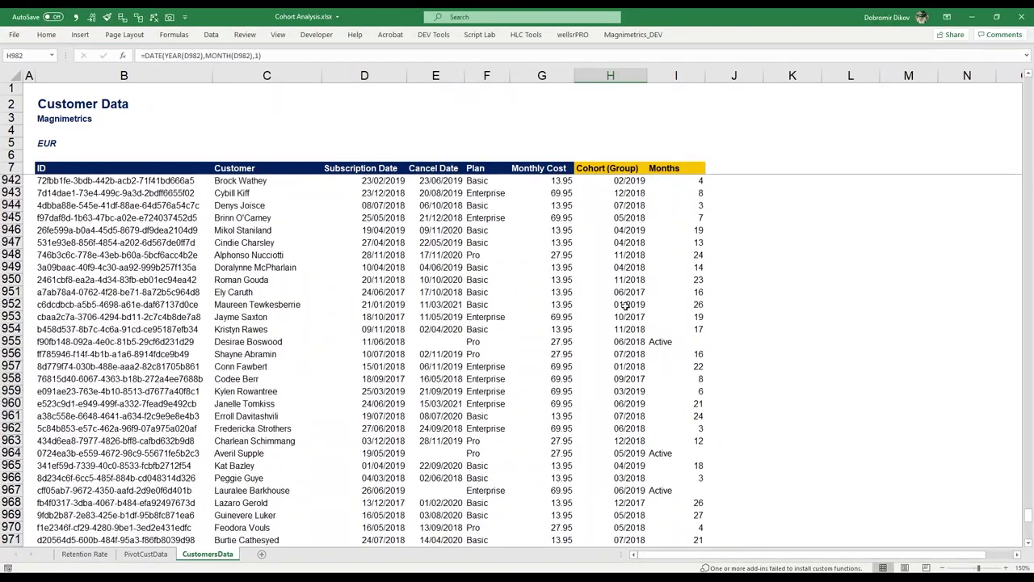
click(84, 555)
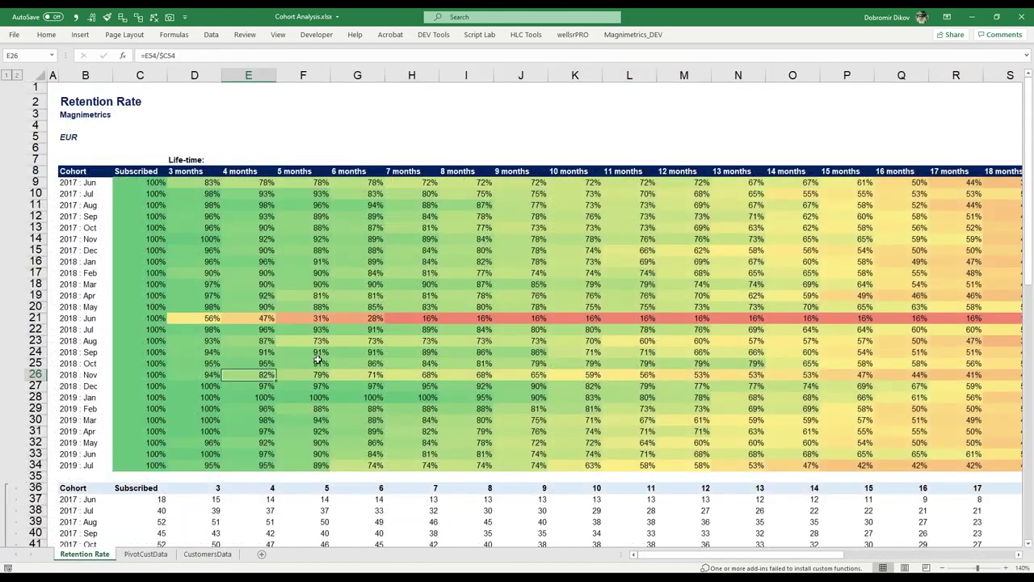